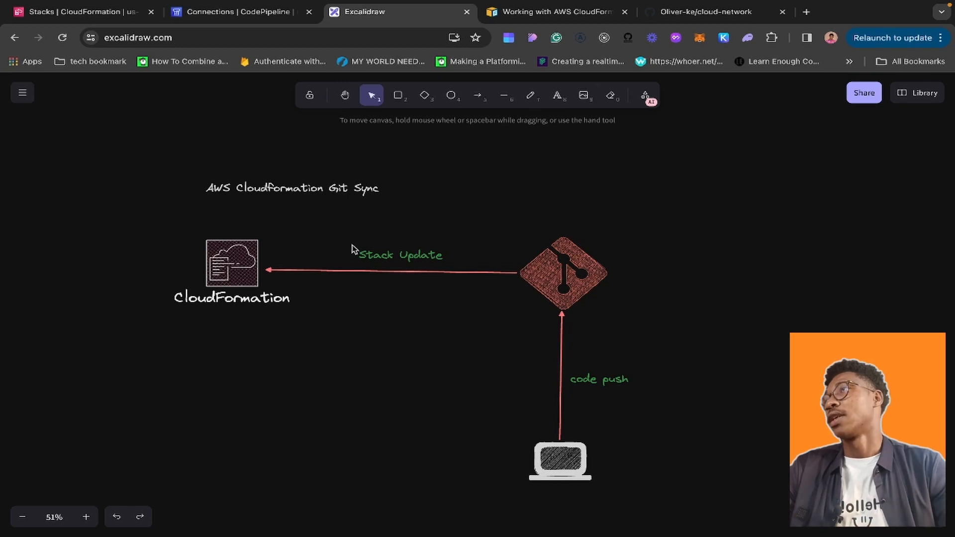
Look over the Git sync documentation, the cloud-network GitHub repository, the CloudFormation stacks list and the Git sync diagram.
left_click(555, 21)
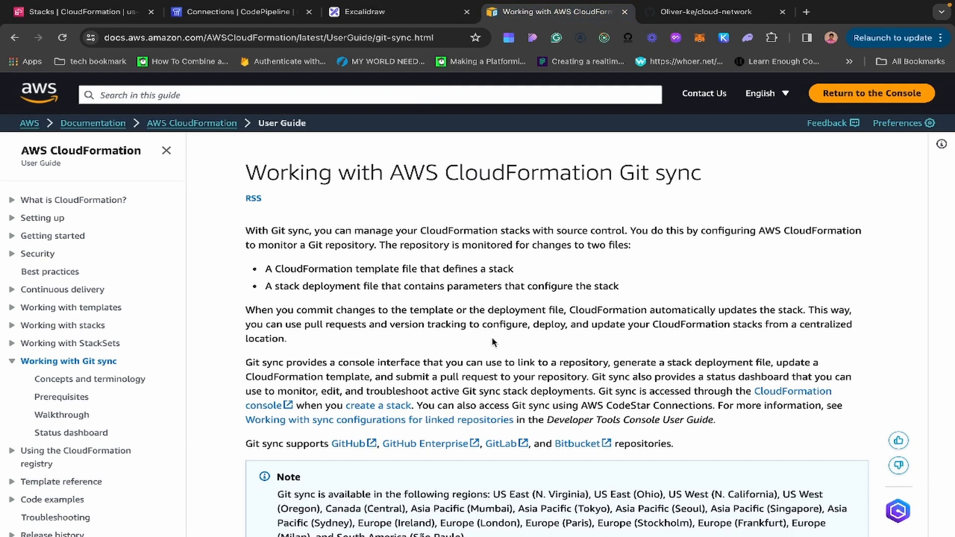
scroll(496, 340, "down", 1)
scroll(495, 340, "up", 1)
left_click(706, 14)
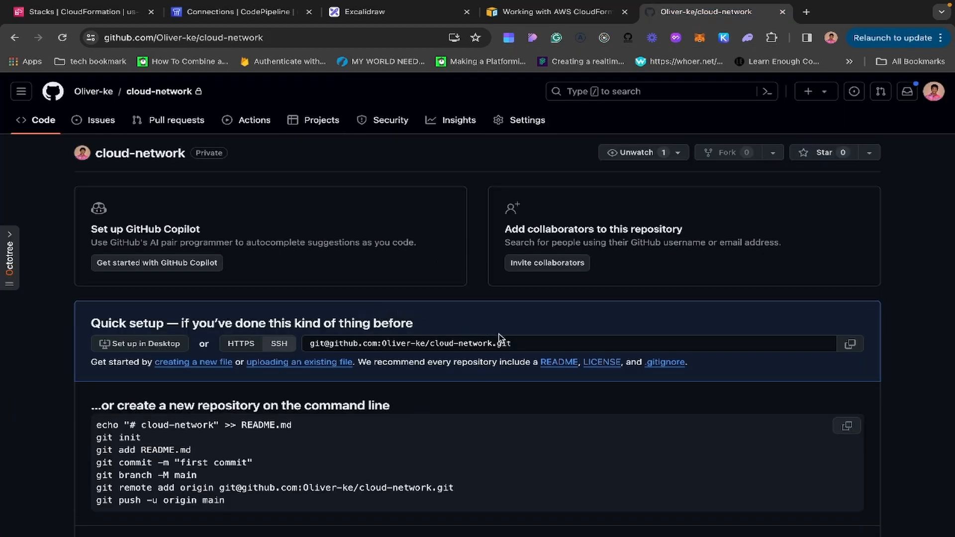
scroll(465, 289, "down", 1)
scroll(465, 290, "up", 1)
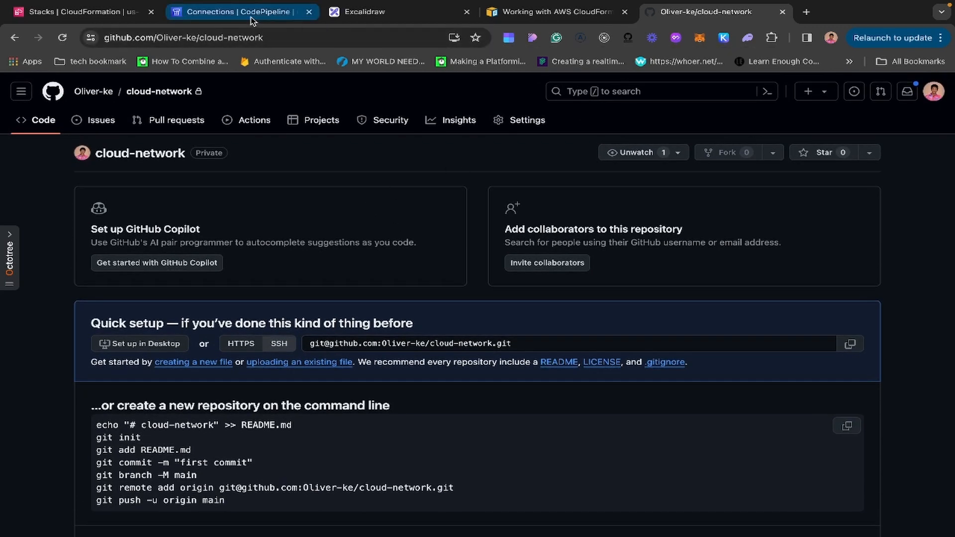
left_click(218, 17)
left_click(120, 18)
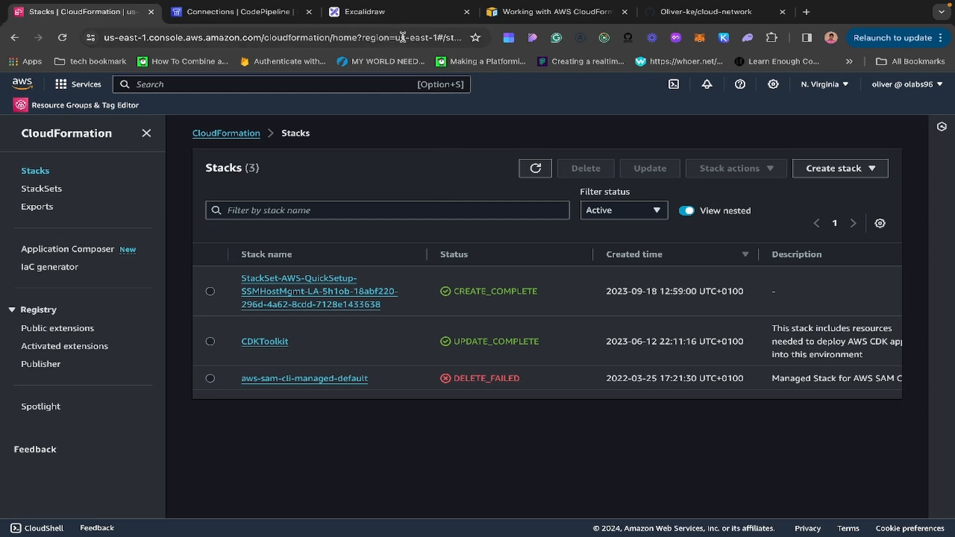
left_click(377, 15)
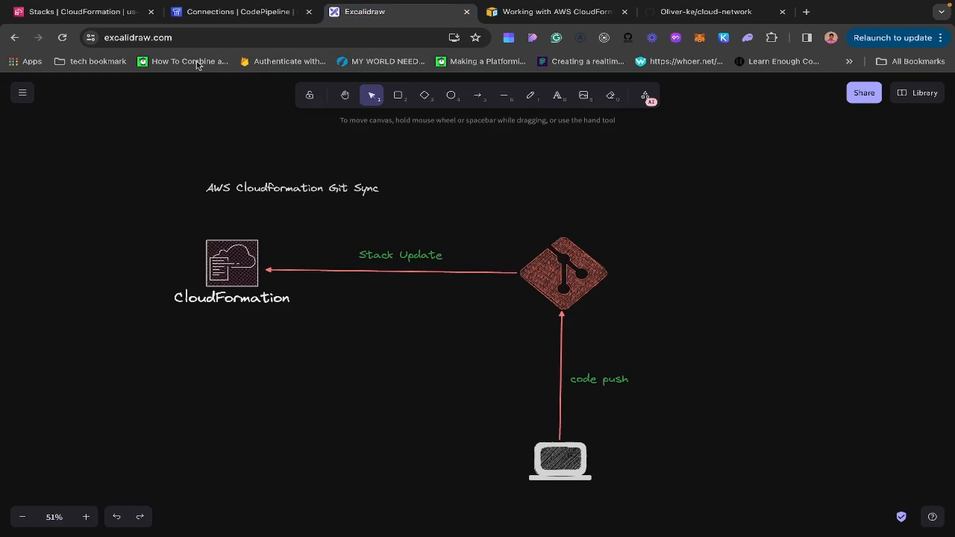
In the CloudFormation console, start a stack with new resources and upload network.yaml from the cloud-network folder as its template.
left_click(121, 16)
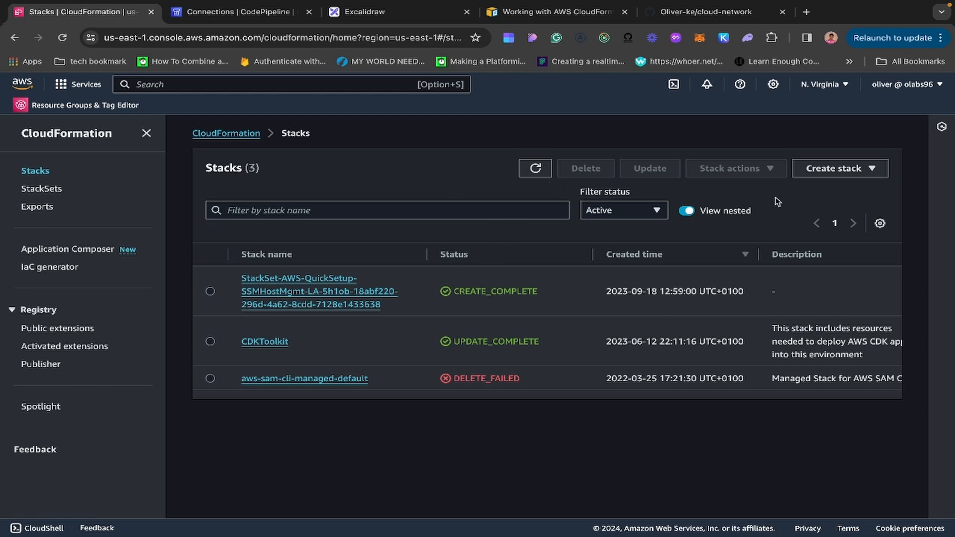
left_click(834, 171)
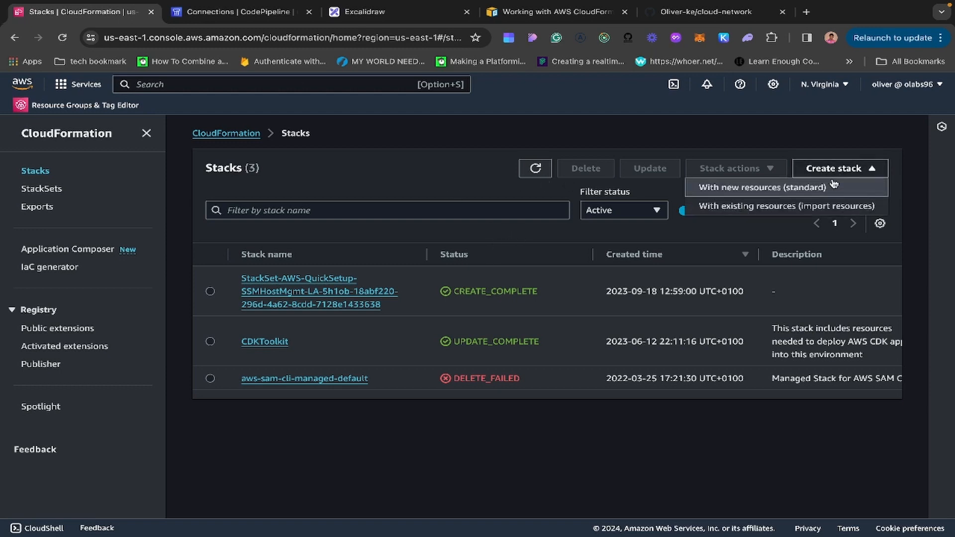
left_click(744, 189)
scroll(433, 348, "down", 2)
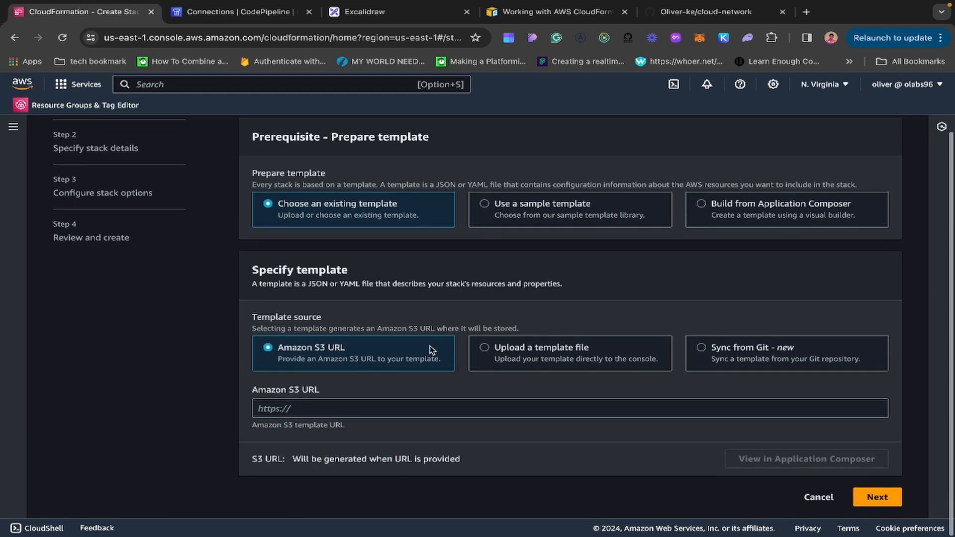
left_click(488, 357)
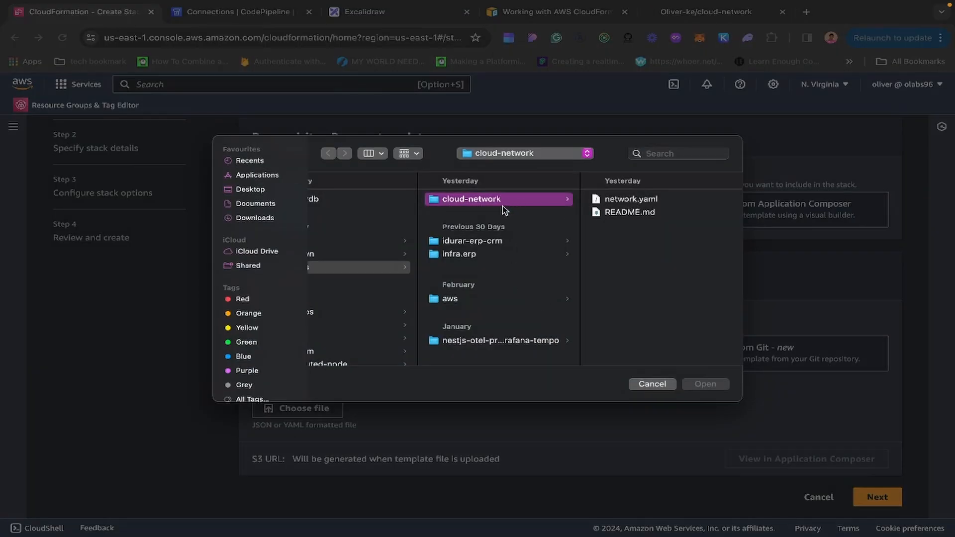
left_click(633, 201)
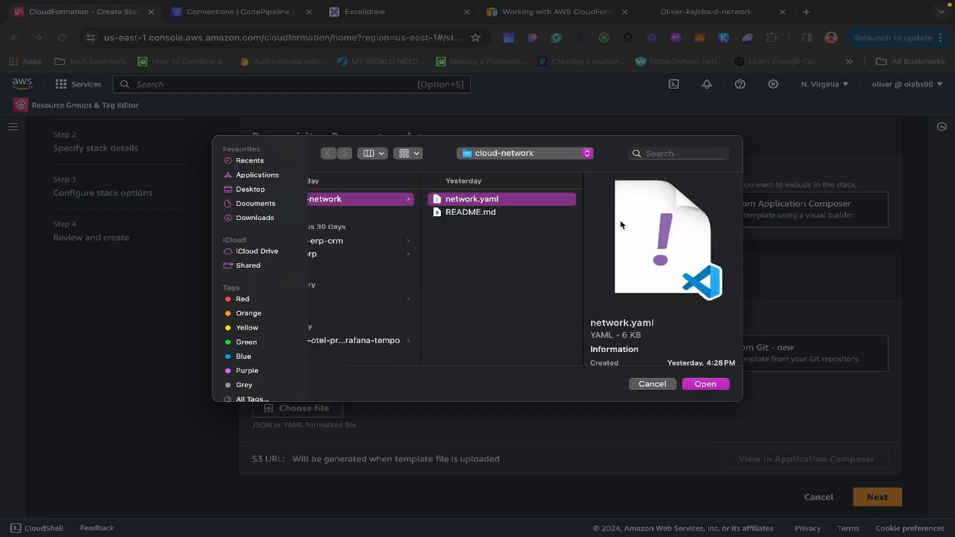
left_click(699, 386)
scroll(619, 415, "down", 1)
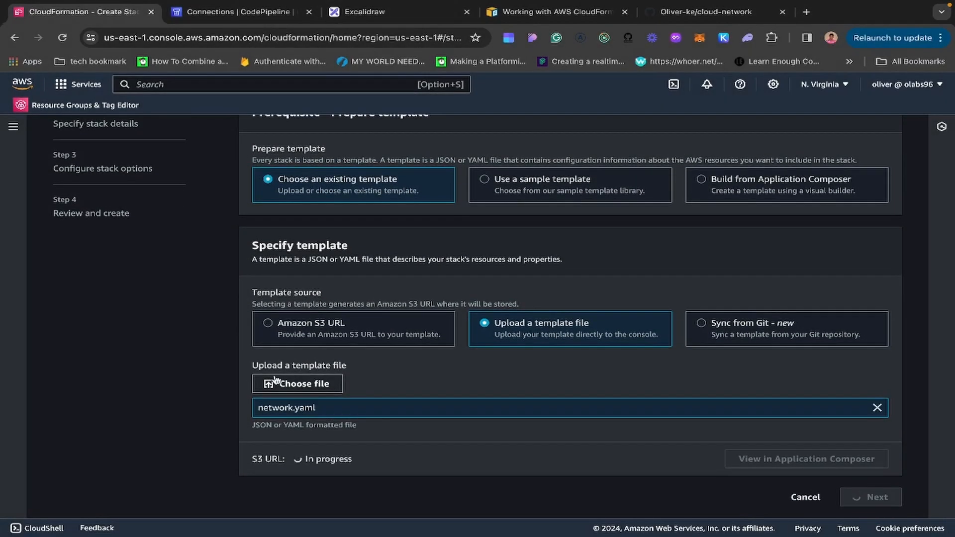
scroll(453, 384, "down", 1)
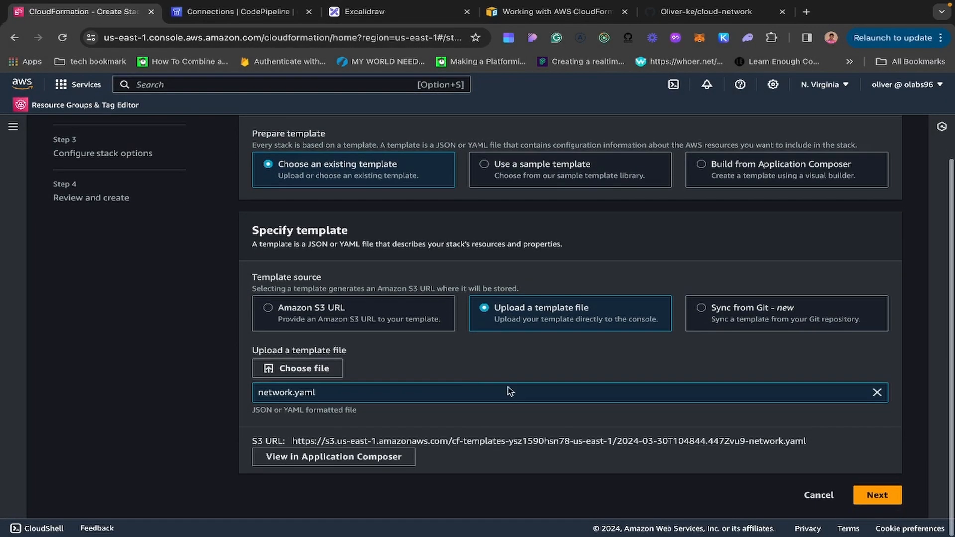
left_click(865, 497)
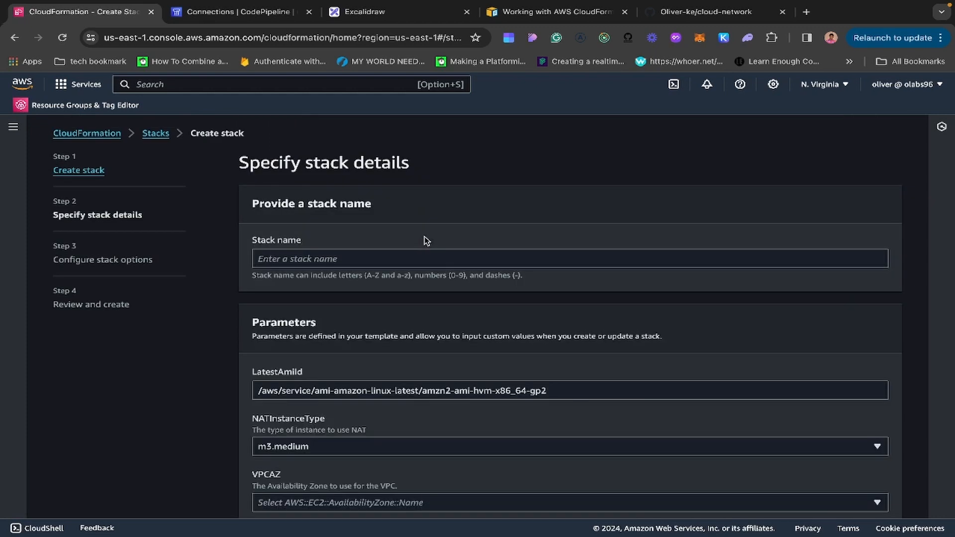
Name the stack cloud-network, set its VPCAZ parameter to us-east-1b and continue to the stack options.
left_click(354, 258)
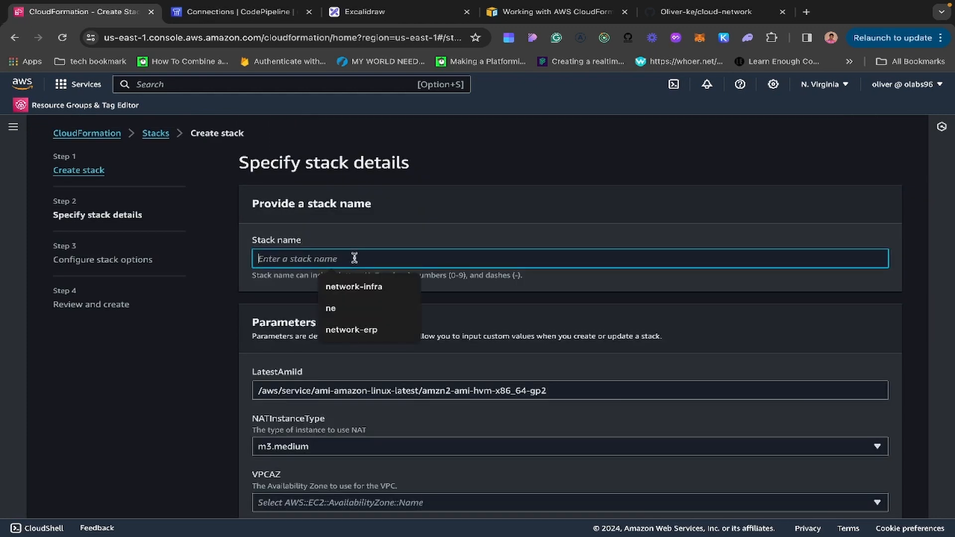
type("cloud-network")
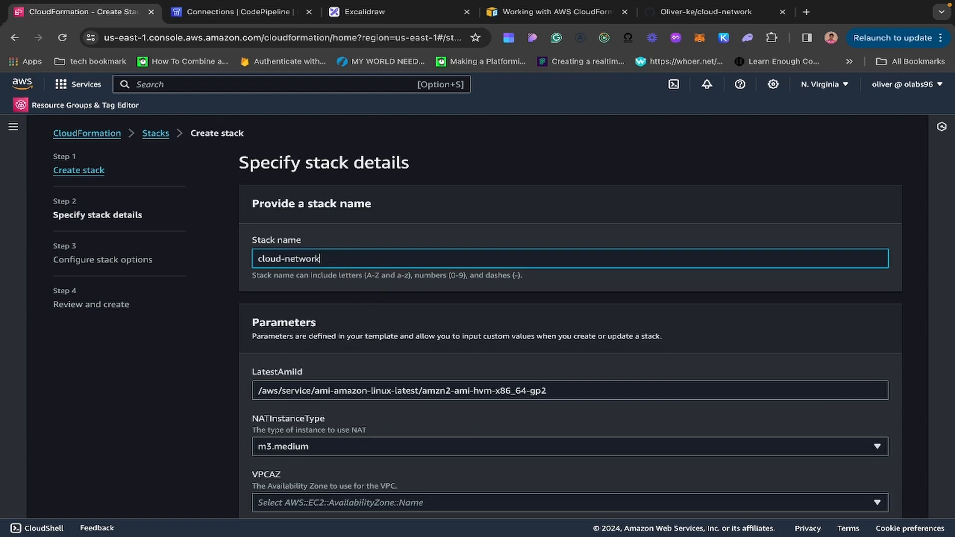
scroll(385, 271, "down", 1)
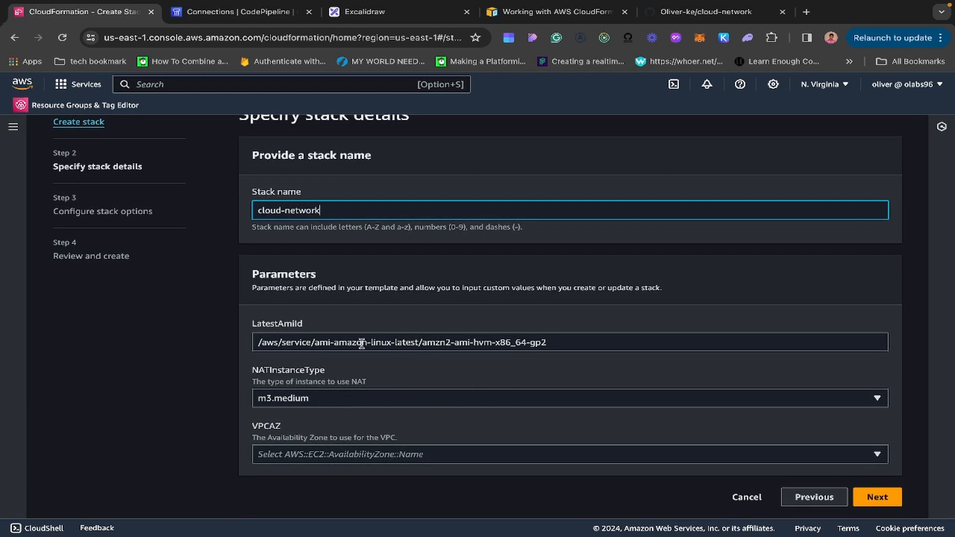
left_click(383, 454)
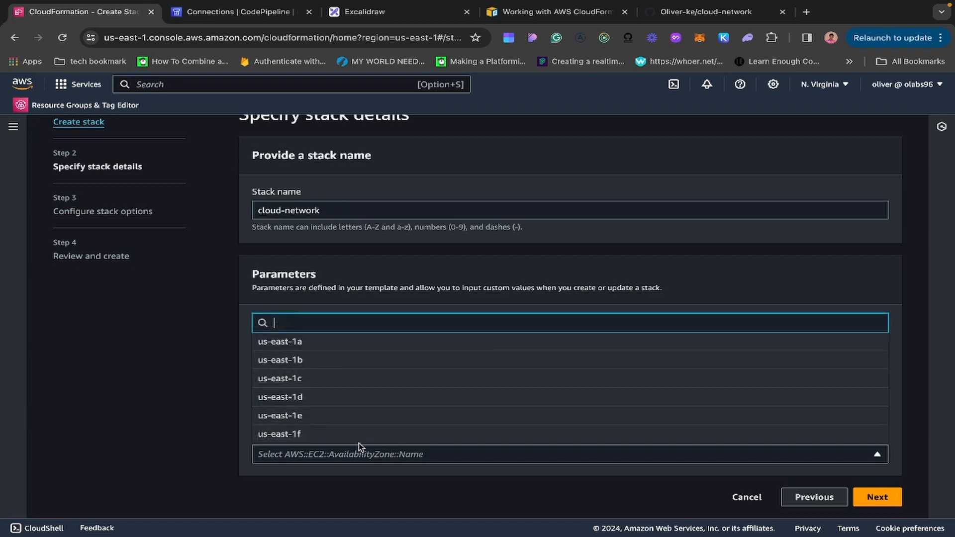
left_click(314, 361)
scroll(639, 401, "up", 2)
scroll(631, 399, "down", 2)
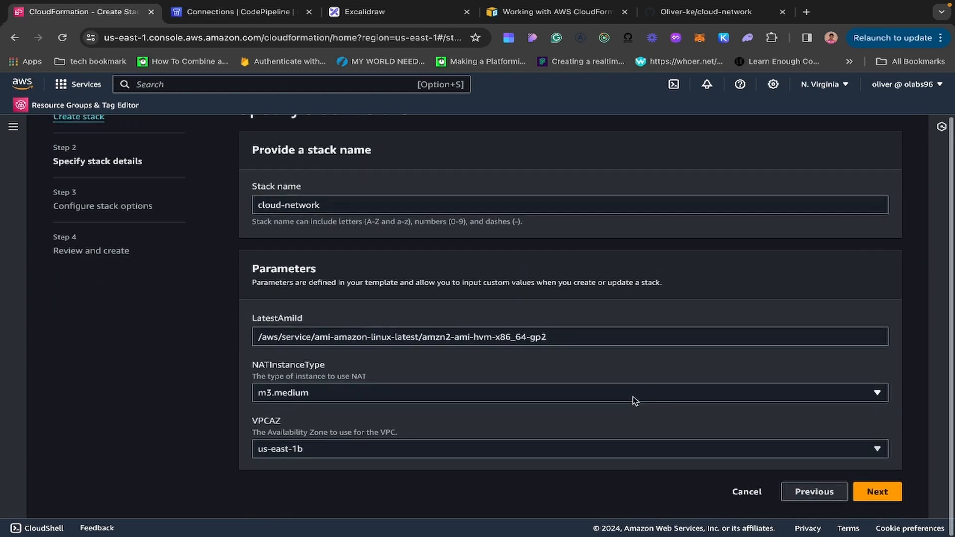
left_click(889, 503)
Assign the NetworkSSMCloudformation IAM role to the stack, keep the remaining options at their defaults and continue to the review.
scroll(547, 368, "down", 2)
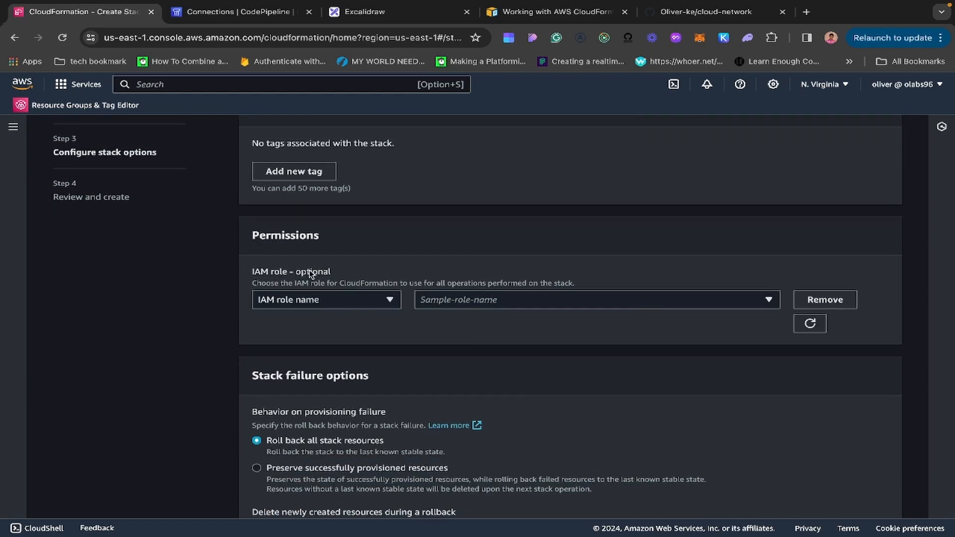
left_click(456, 302)
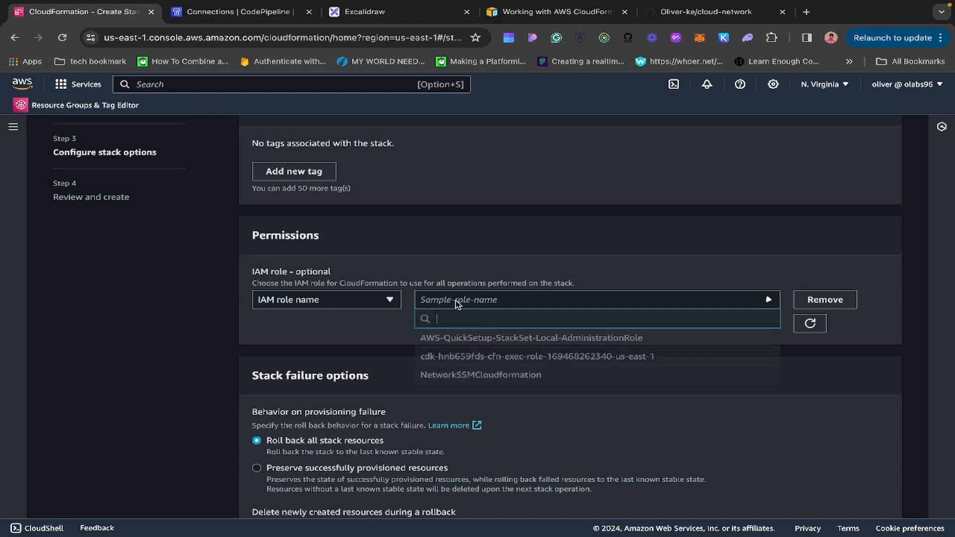
left_click(480, 379)
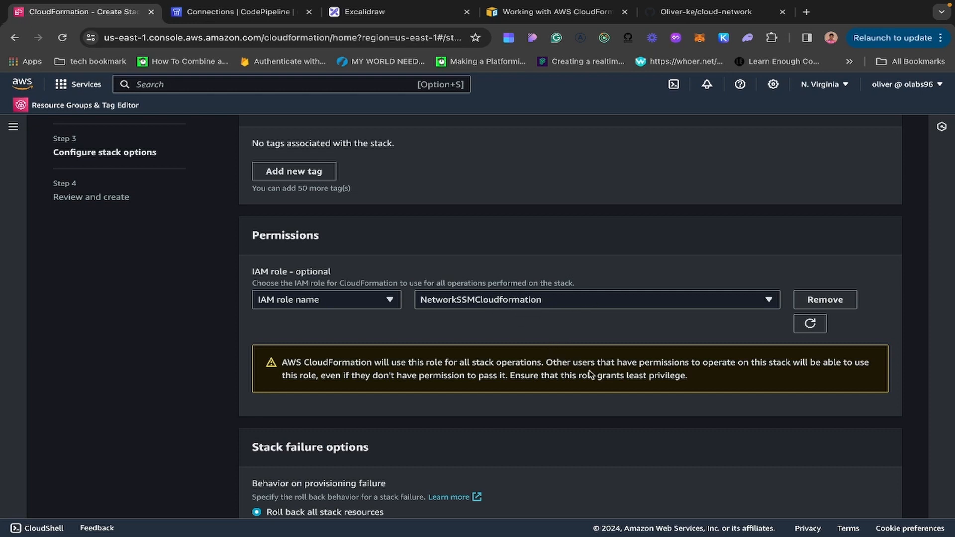
scroll(604, 383, "down", 6)
scroll(603, 380, "down", 3)
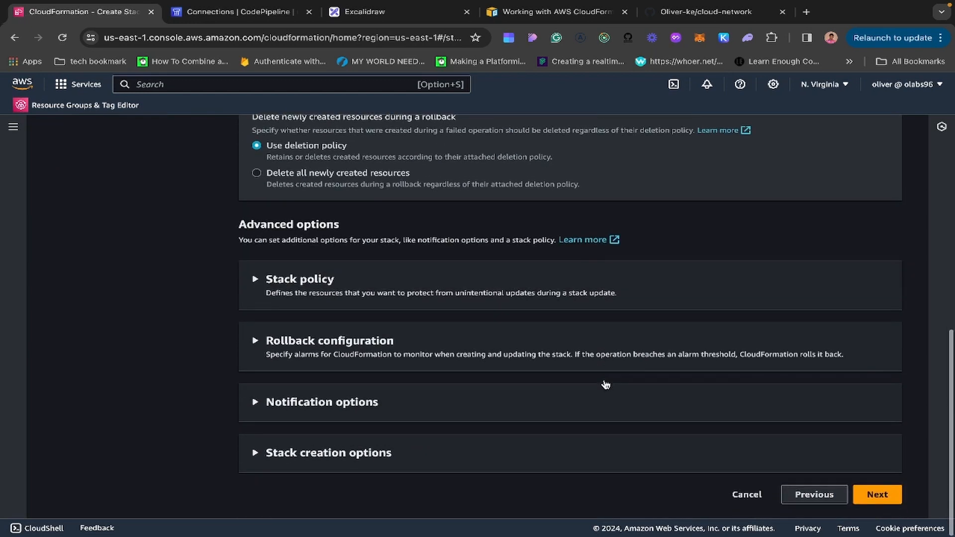
left_click(877, 497)
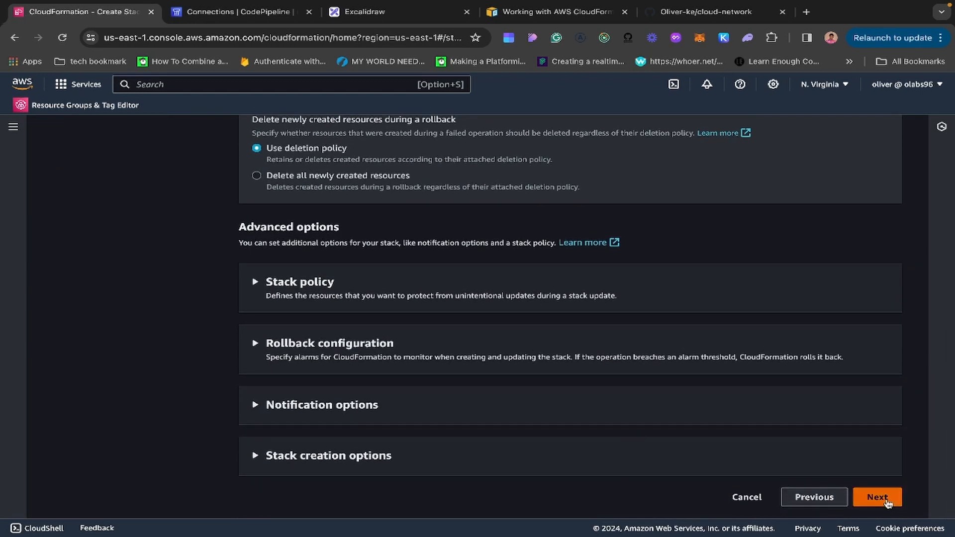
Review the template, parameters, permissions and options of the cloud-network stack and submit it for creation.
scroll(496, 305, "down", 3)
scroll(504, 271, "up", 2)
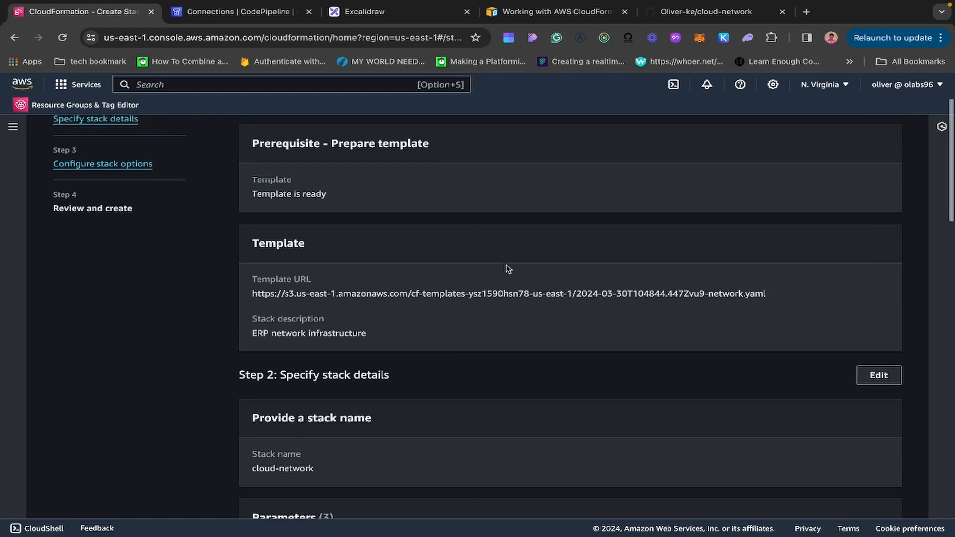
scroll(504, 271, "down", 3)
scroll(505, 270, "down", 4)
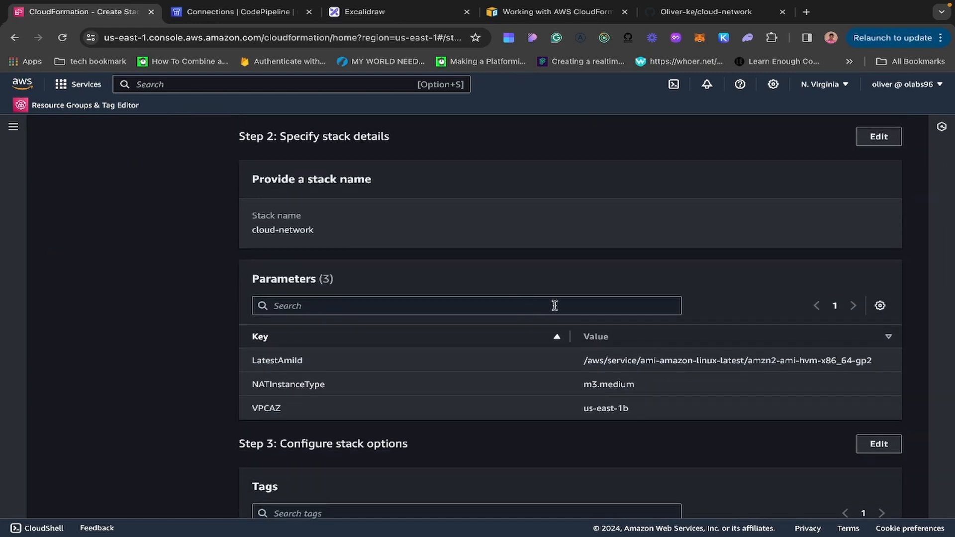
scroll(554, 305, "down", 2)
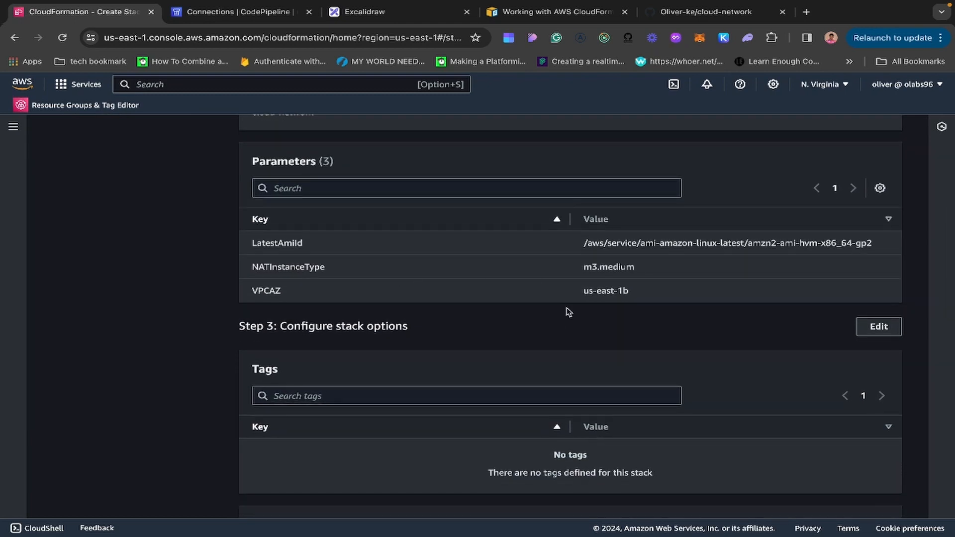
scroll(687, 361, "down", 1)
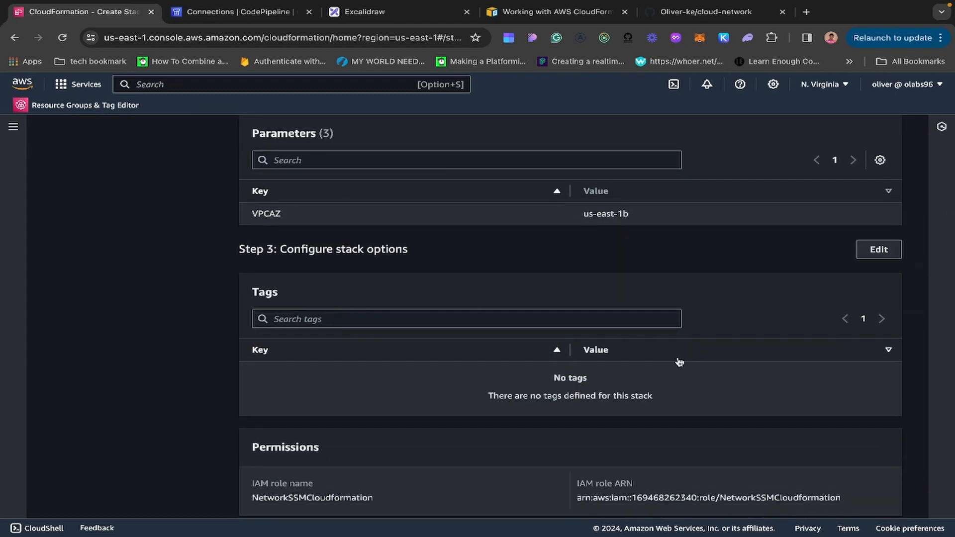
scroll(647, 355, "down", 12)
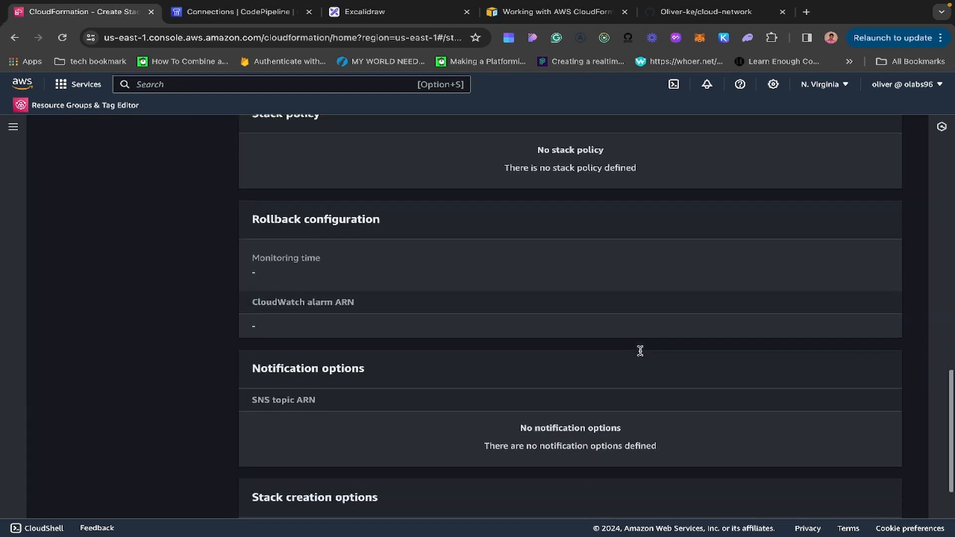
scroll(639, 350, "down", 3)
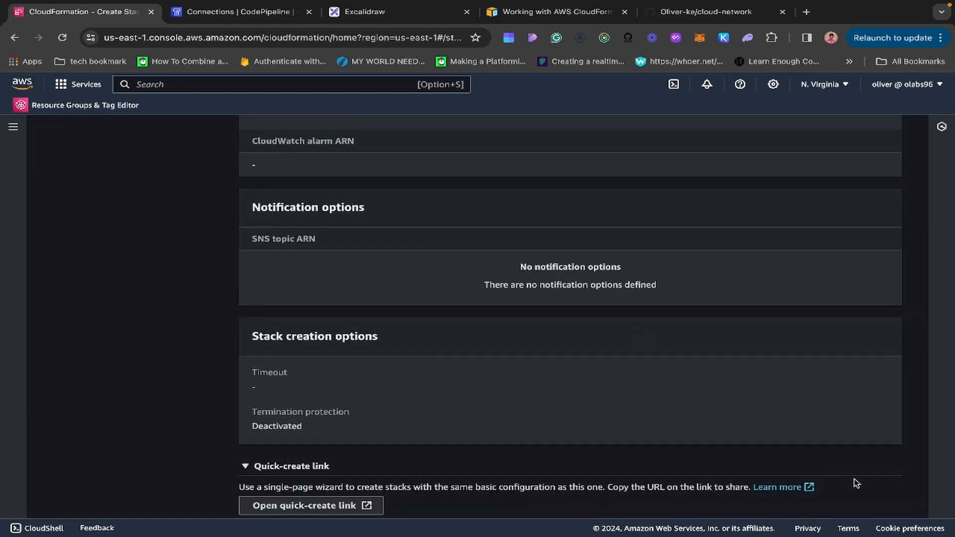
scroll(796, 447, "down", 1)
left_click(872, 497)
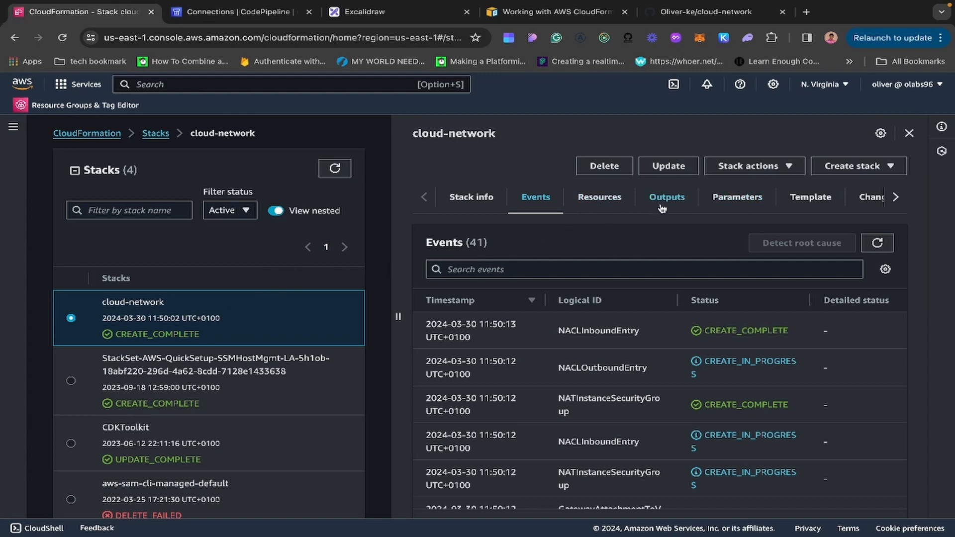
Open the Git sync settings of the cloud-network stack and start connecting it to a Git repository.
scroll(683, 208, "right", 1)
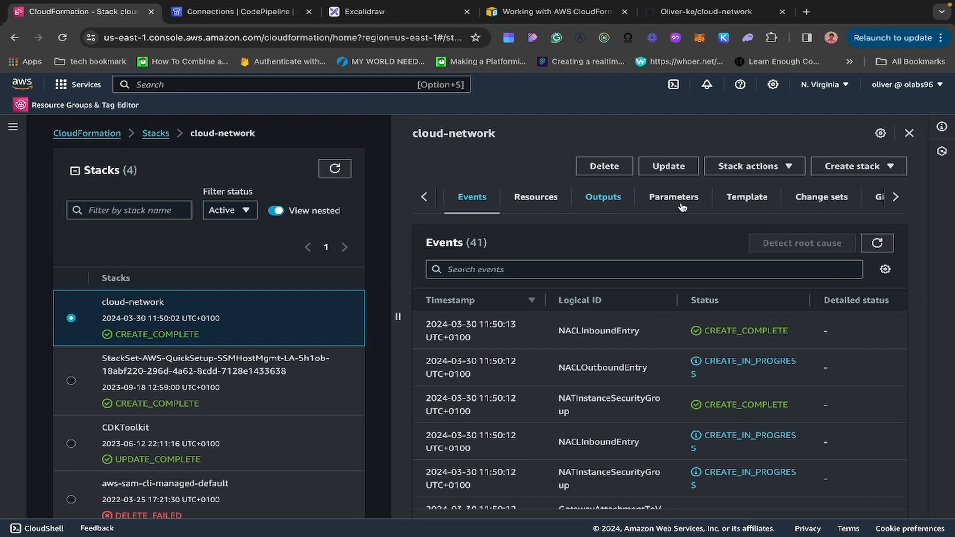
scroll(682, 208, "right", 1)
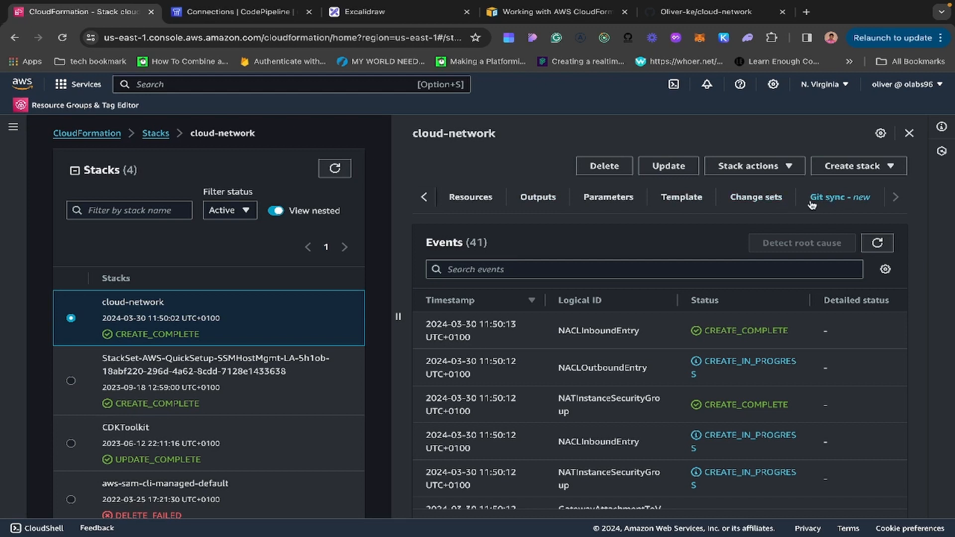
left_click(848, 203)
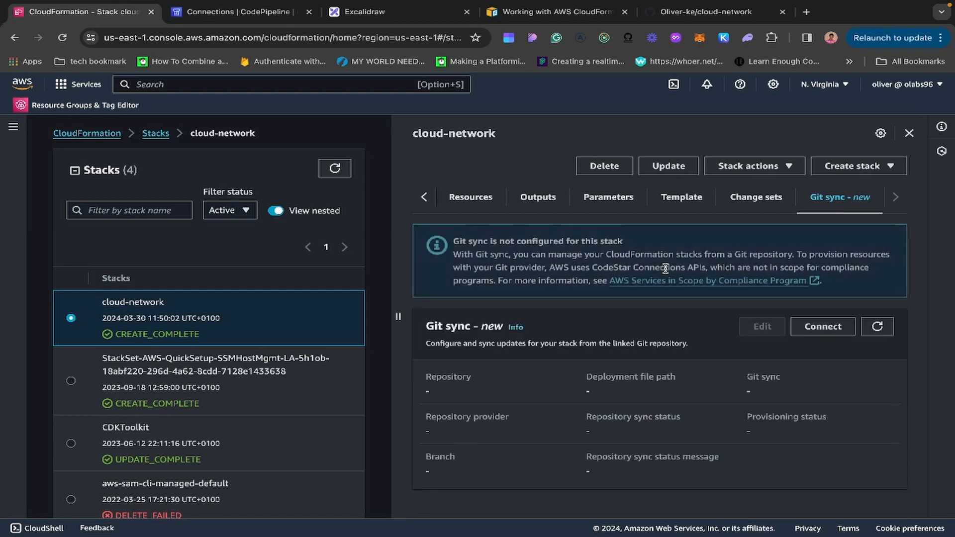
scroll(680, 265, "down", 1)
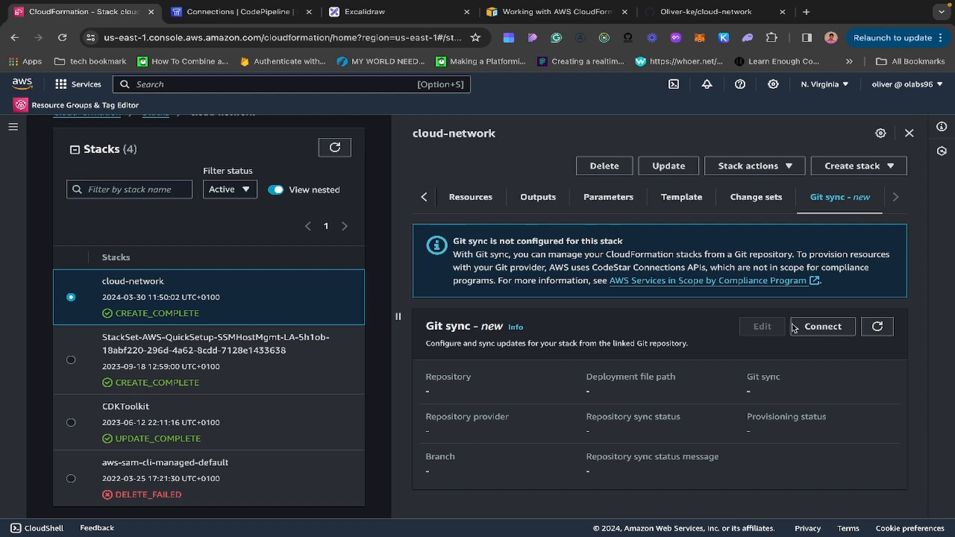
left_click(818, 329)
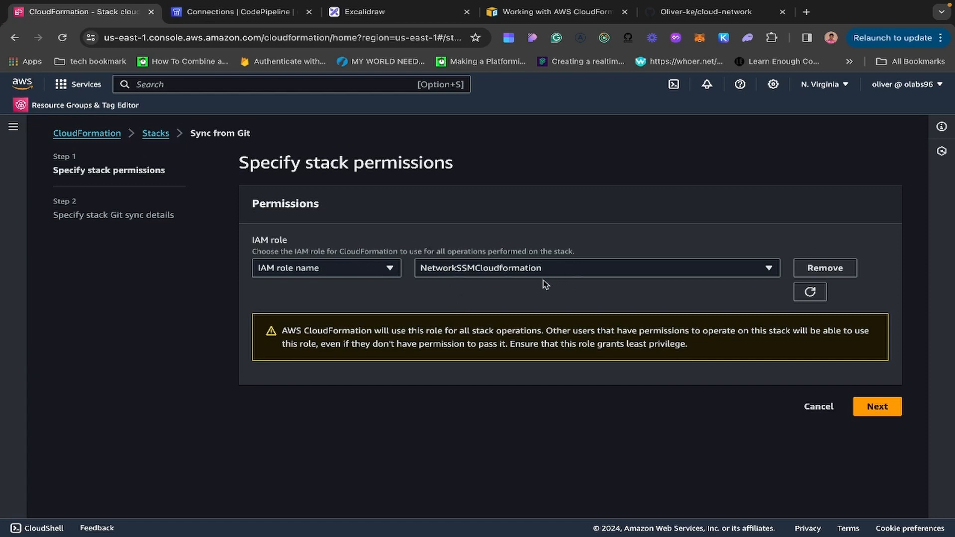
Choose NetworkSSMCloudformation as the IAM role for the stack's operations and continue to the Git sync details.
left_click(532, 269)
left_click(526, 347)
left_click(870, 404)
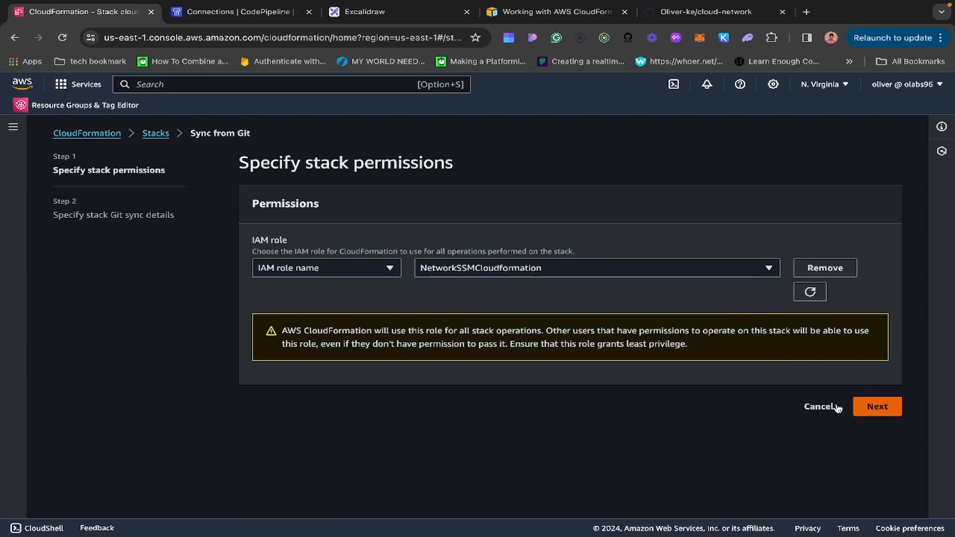
Choose to link a Git repository with GitHub as the provider, and check which connections are available.
scroll(578, 312, "down", 3)
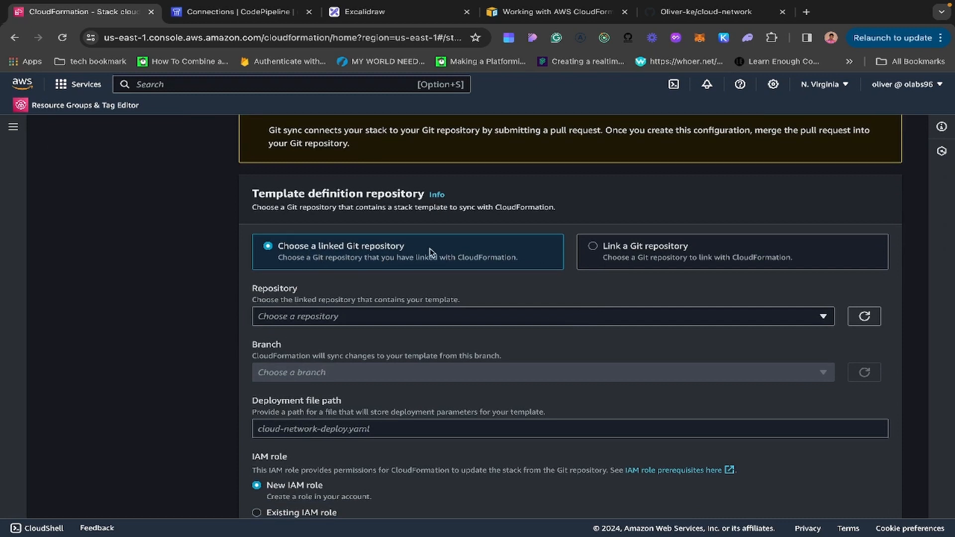
left_click(594, 246)
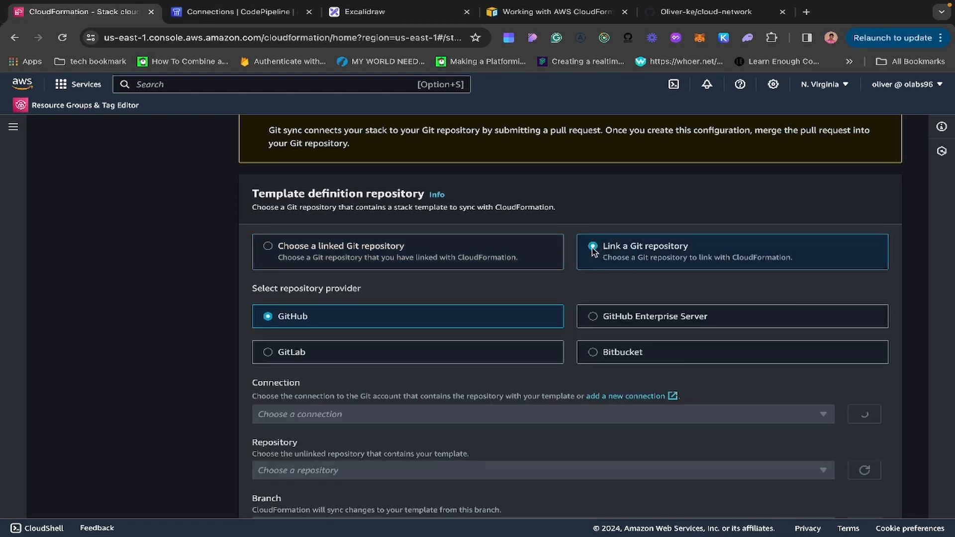
scroll(527, 281, "down", 3)
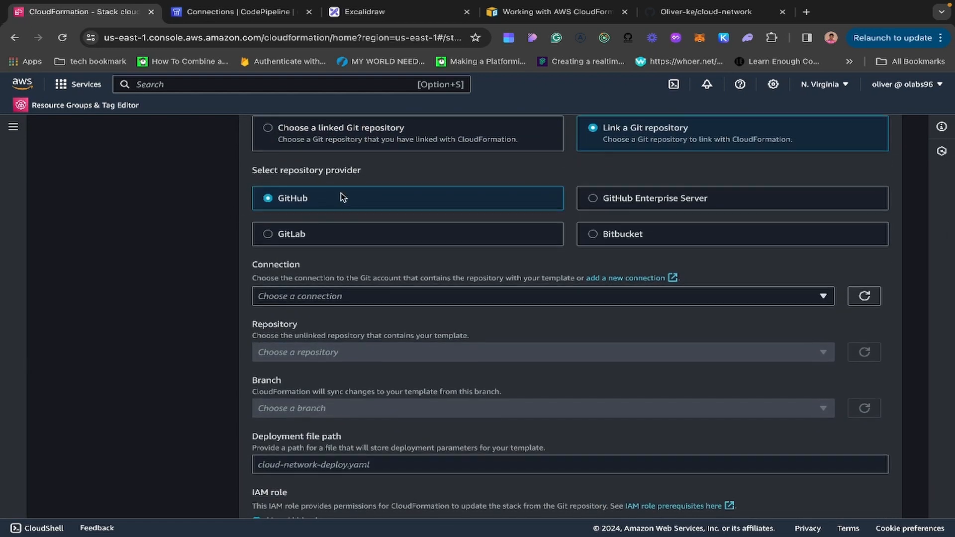
scroll(262, 215, "up", 1)
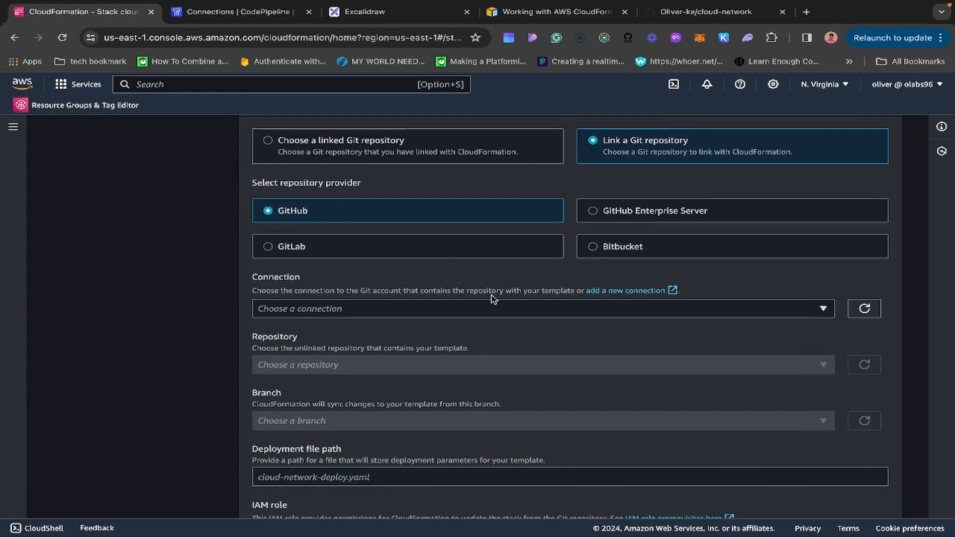
scroll(489, 294, "down", 1)
left_click(395, 253)
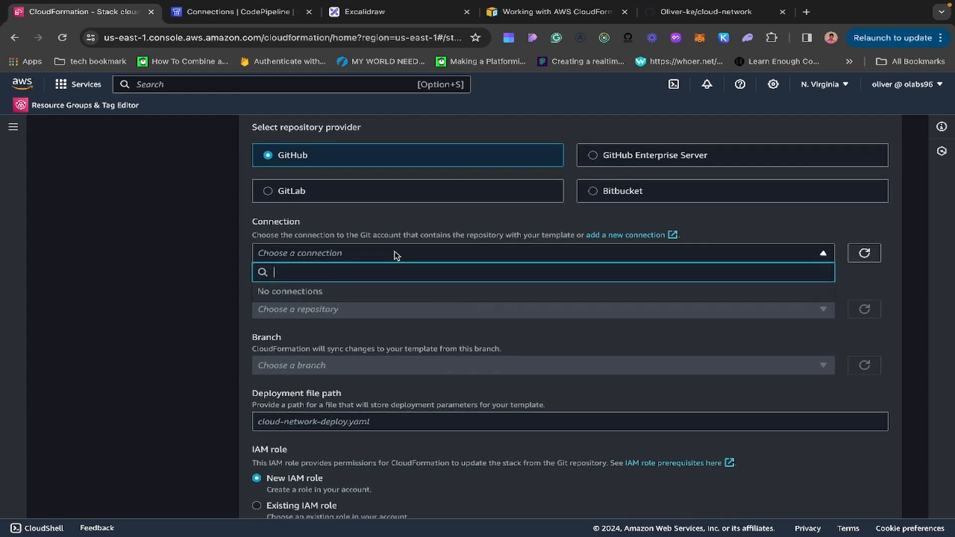
left_click(395, 254)
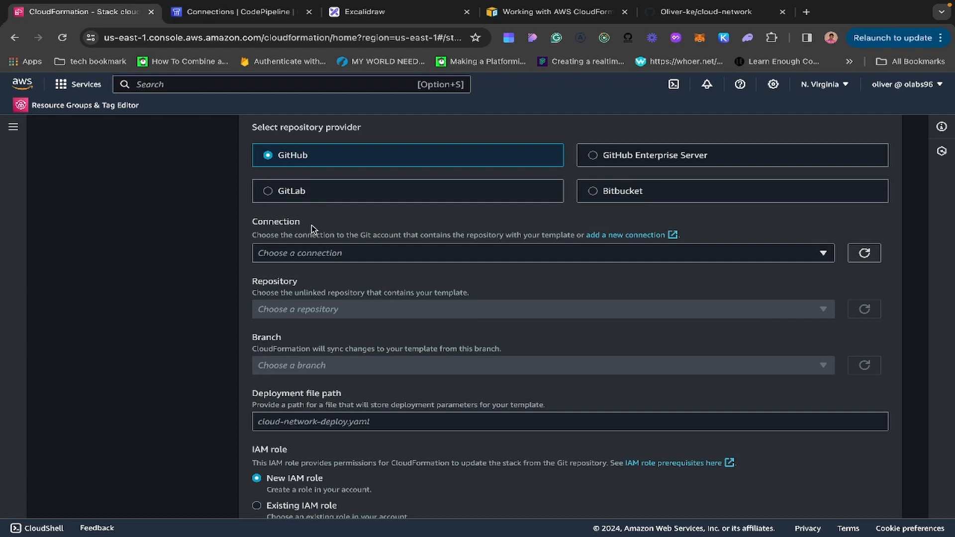
scroll(595, 306, "up", 1)
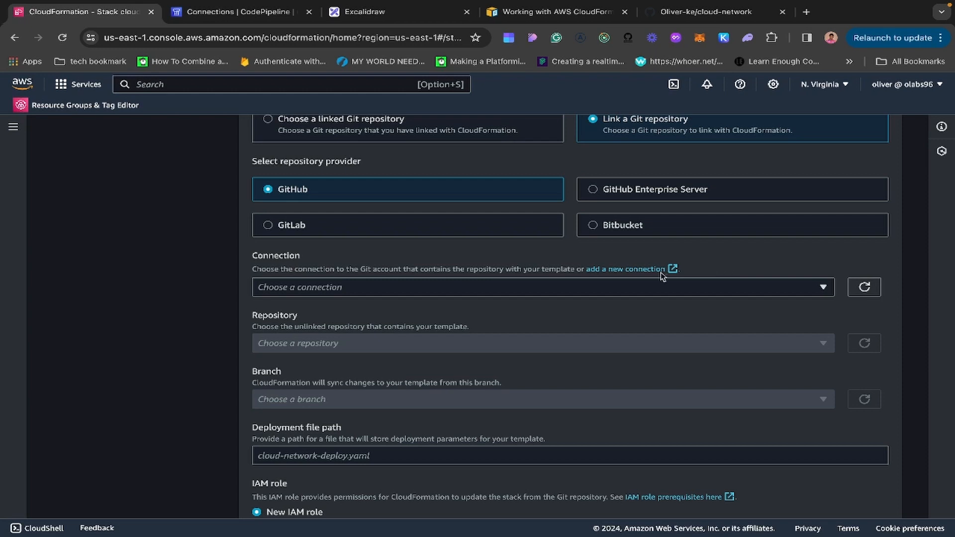
Add a new connection with GitHub as the provider, name it cloud-network-git and continue to the GitHub connection settings.
left_click(618, 271)
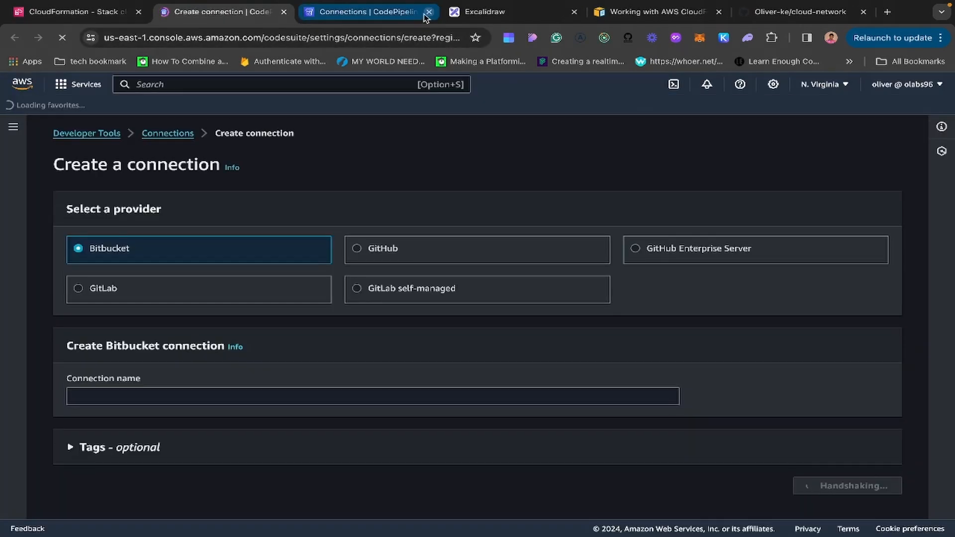
left_click(428, 13)
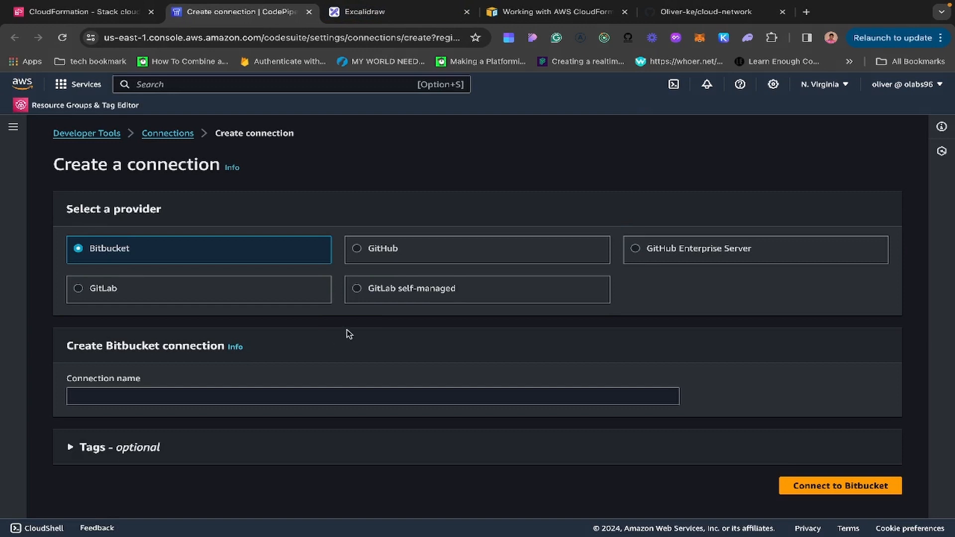
left_click(358, 249)
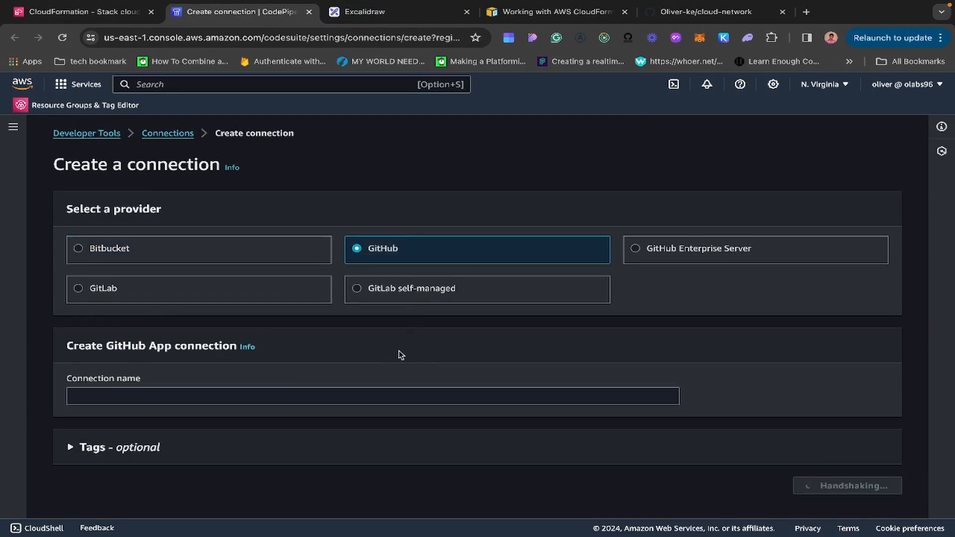
left_click(248, 395)
type("cloud")
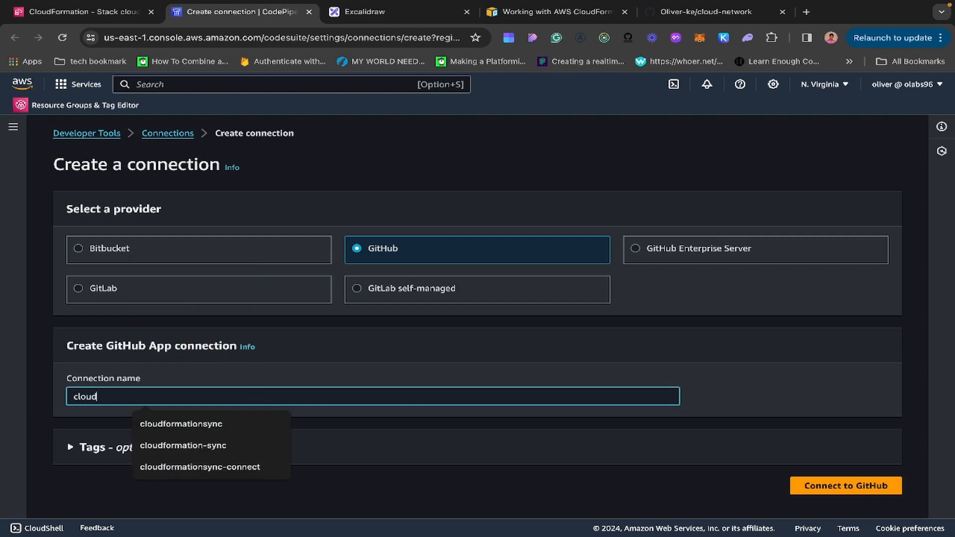
type("-ne")
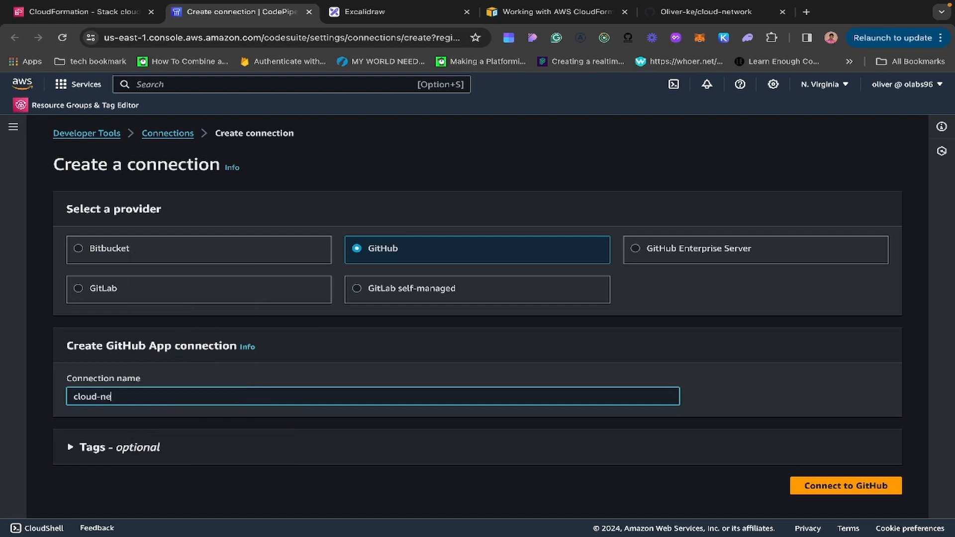
type("twork-git")
left_click(716, 391)
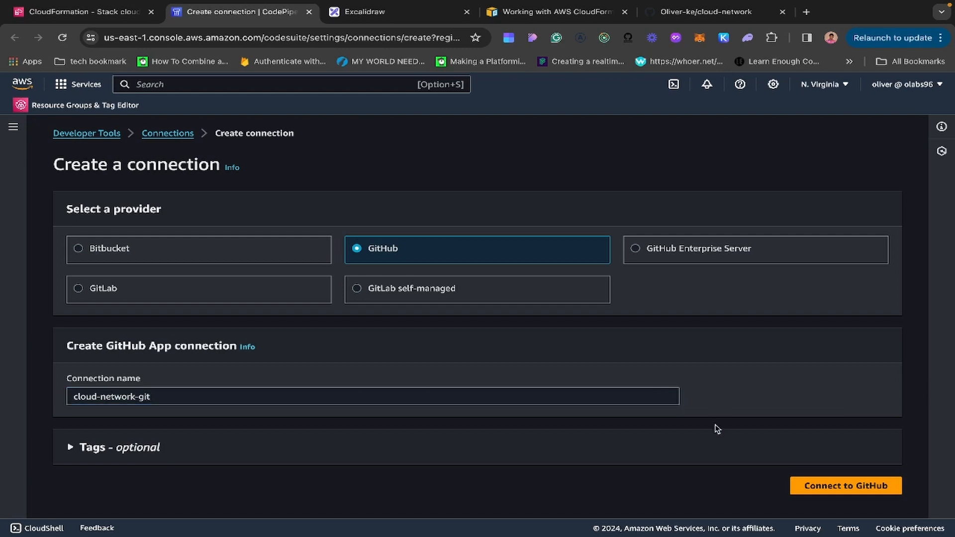
left_click(829, 491)
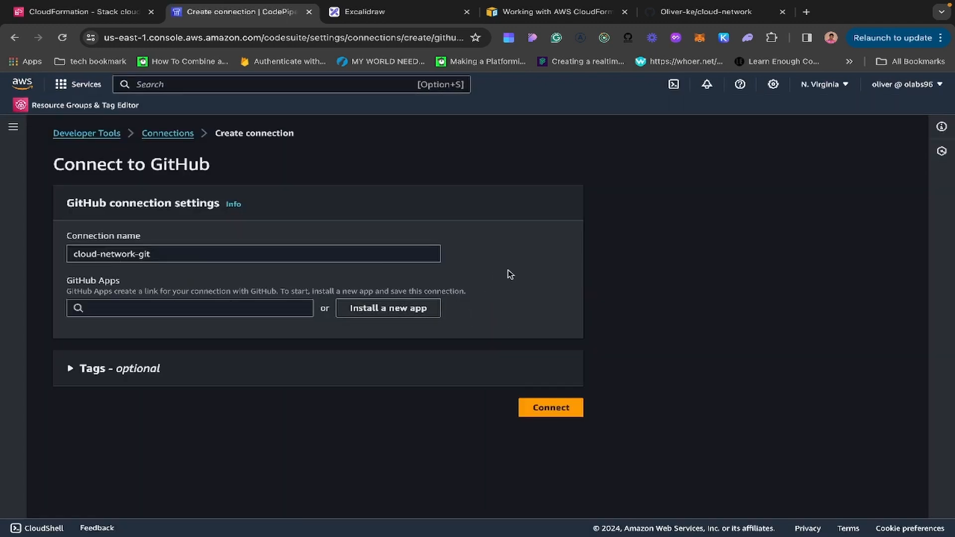
Start installing the AWS Connector for GitHub app on the personal account and restrict it to only select repositories.
left_click(385, 308)
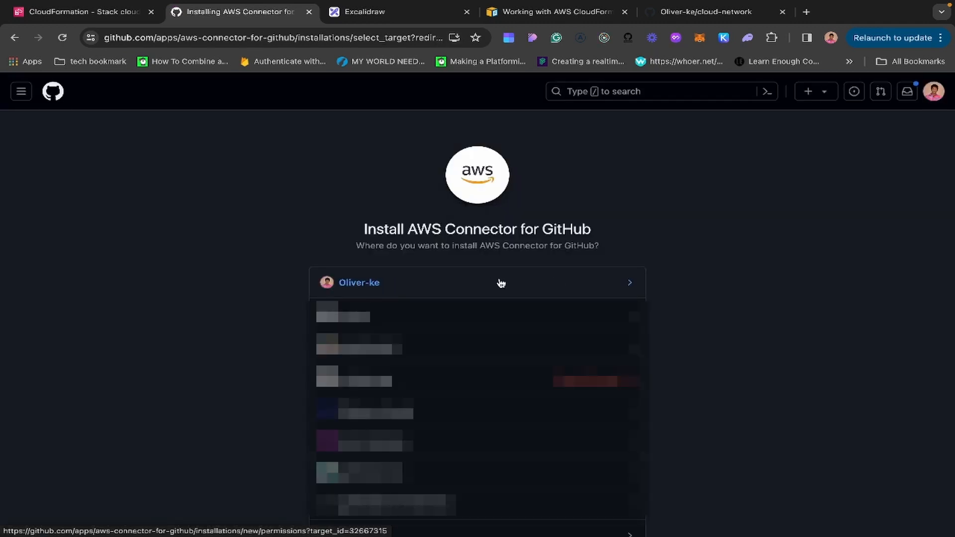
left_click(629, 287)
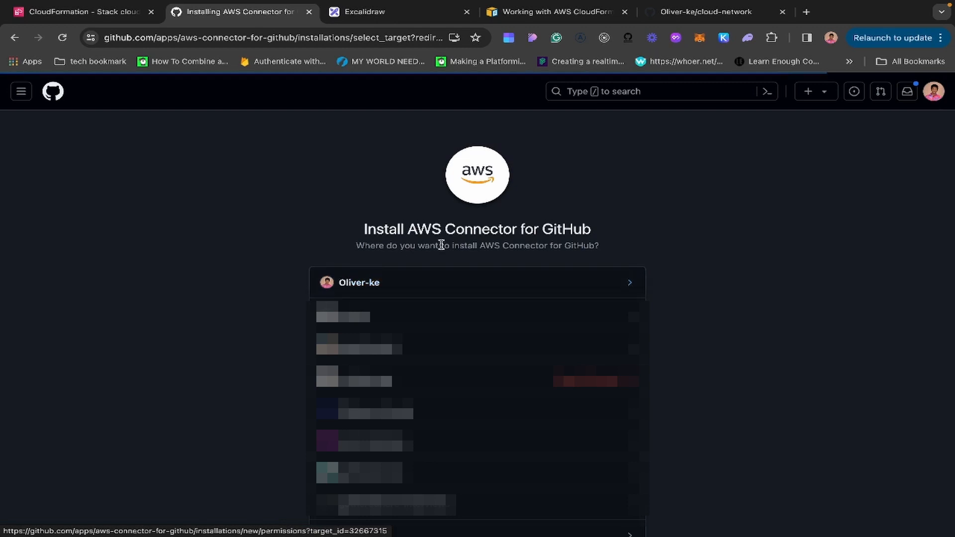
scroll(649, 287, "down", 2)
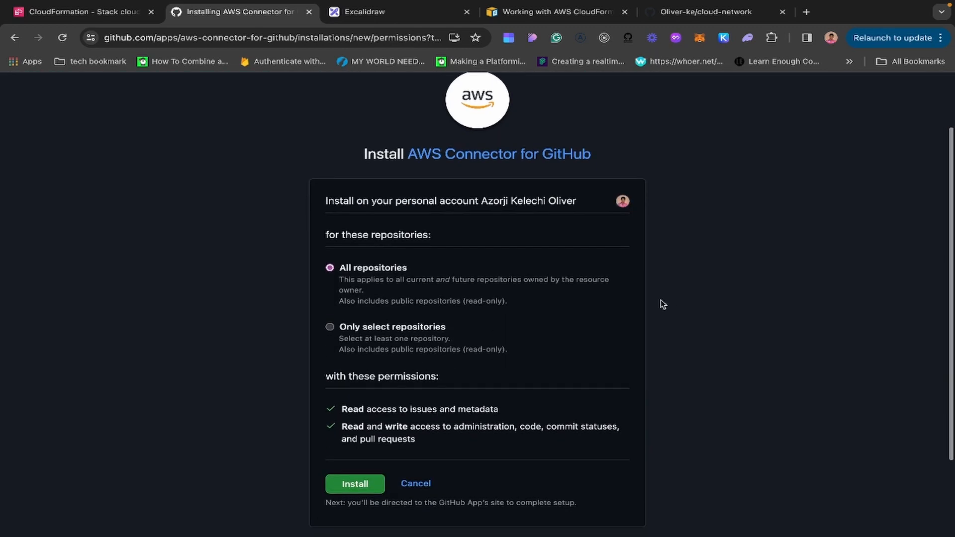
left_click(330, 327)
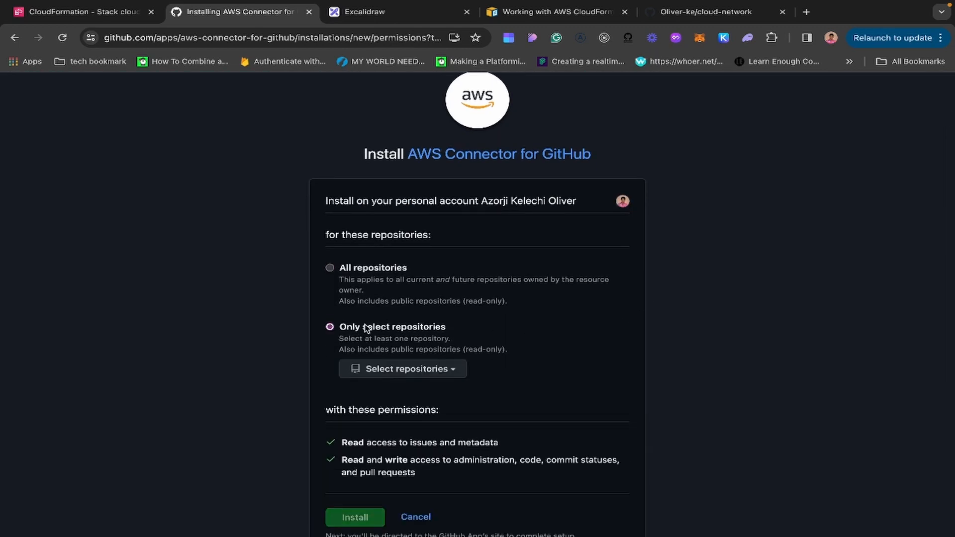
scroll(758, 369, "down", 1)
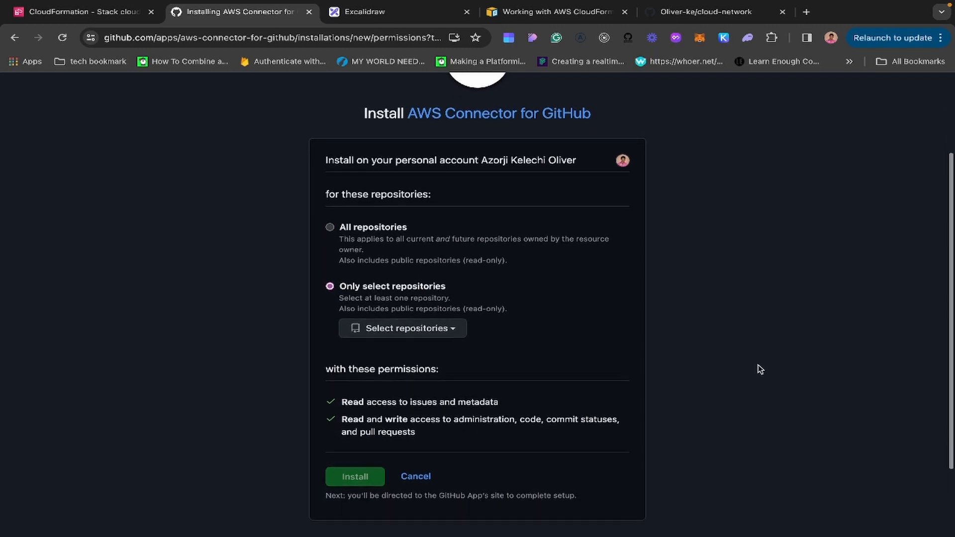
Search the repositories for "cloud", grant the connector access to cloud-network and install the app.
left_click(433, 328)
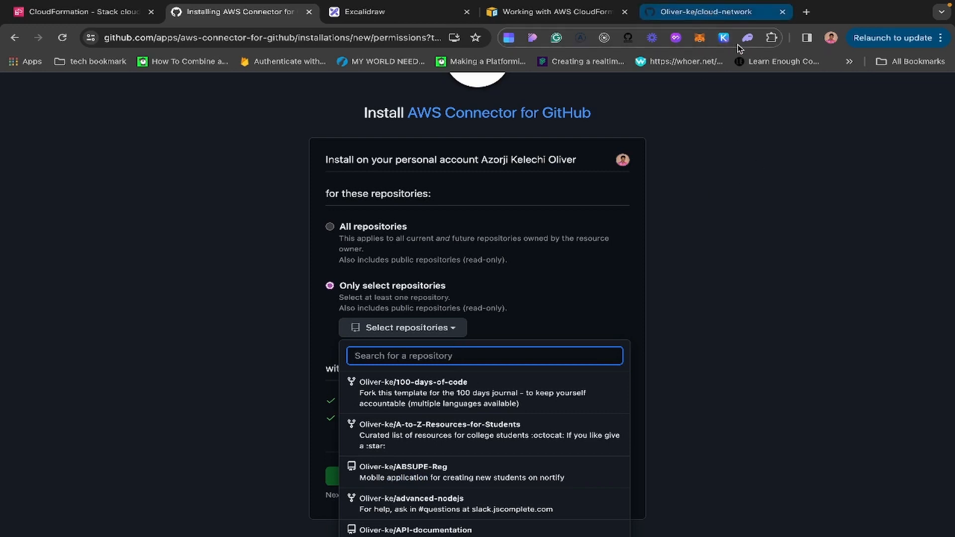
left_click(427, 359)
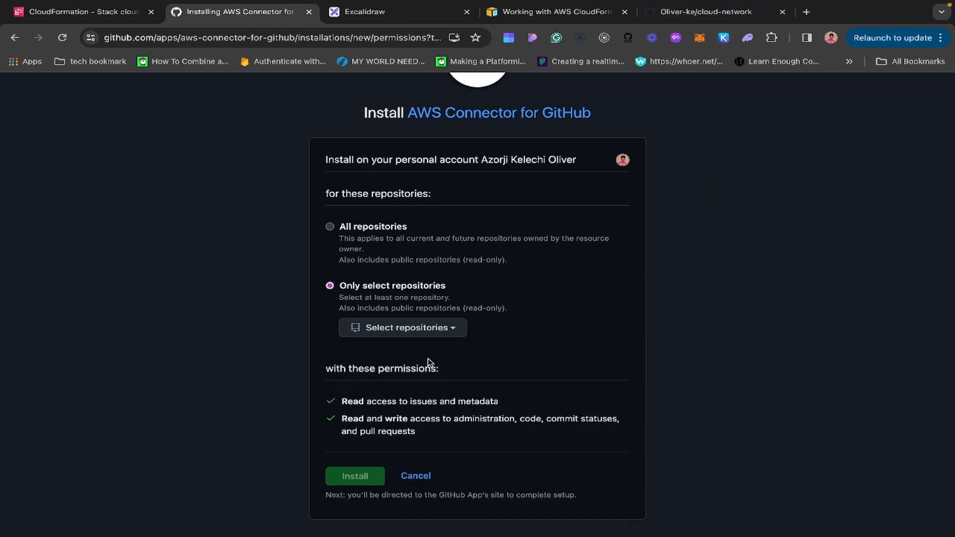
left_click(421, 330)
type("cl")
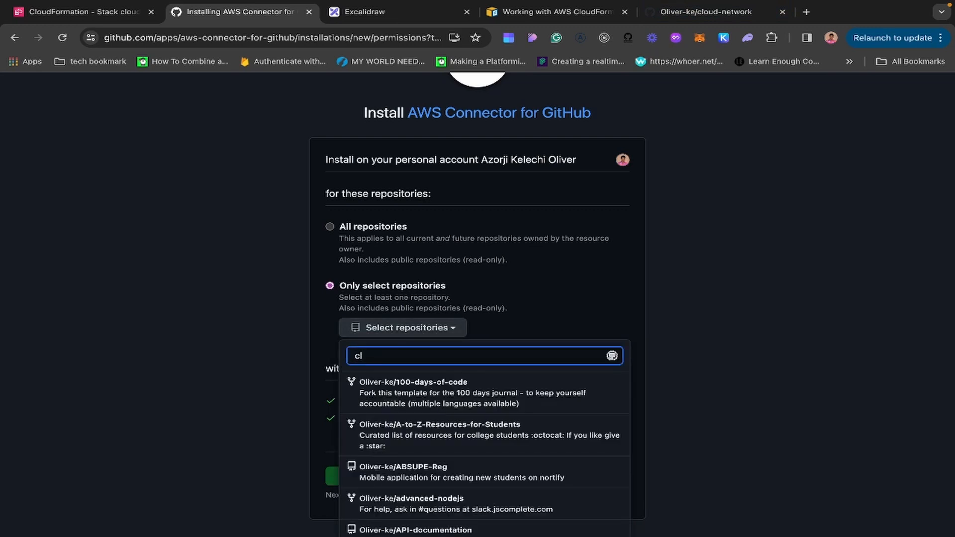
type("o")
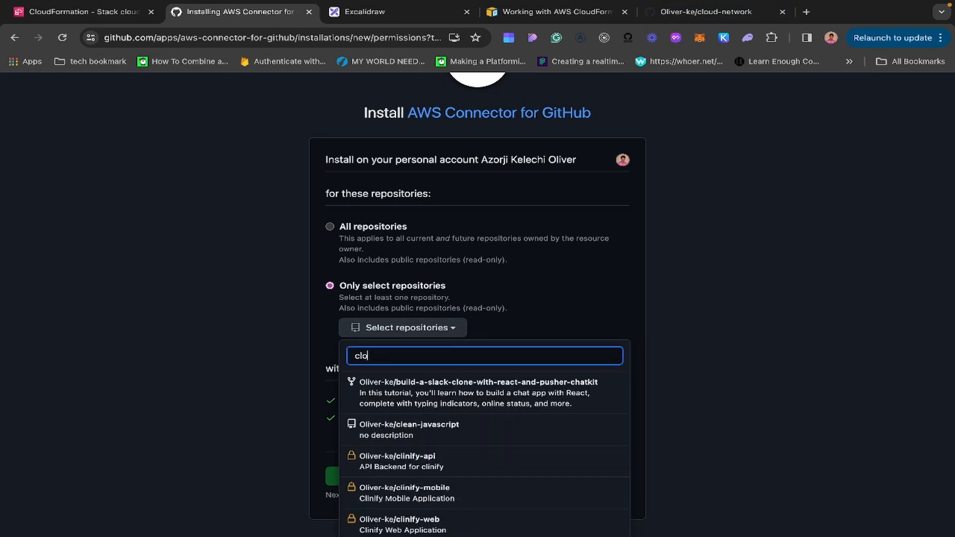
type("ud")
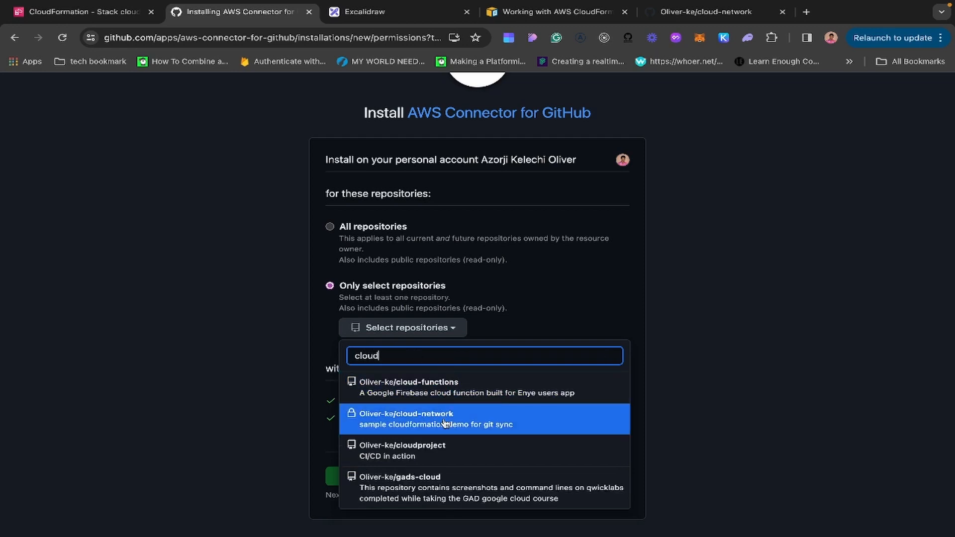
left_click(445, 423)
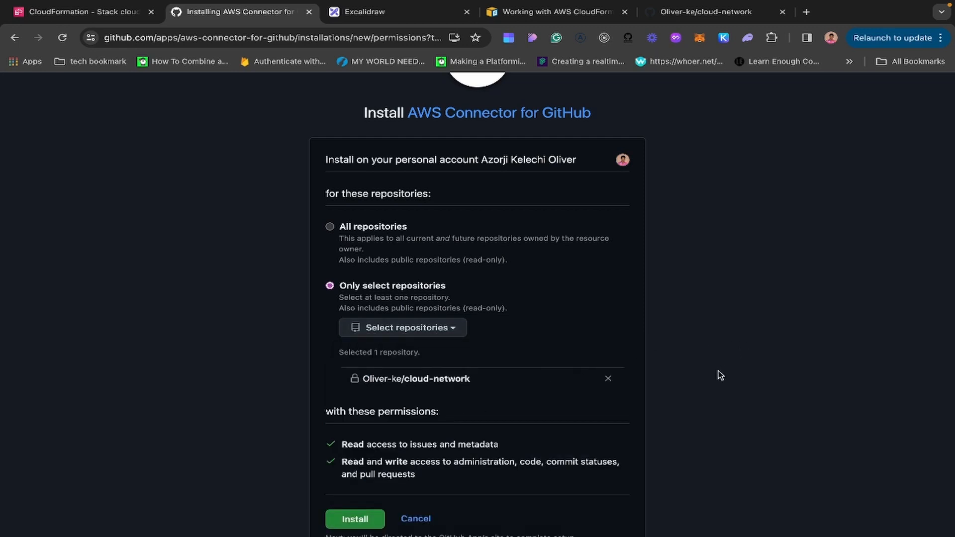
scroll(716, 374, "down", 2)
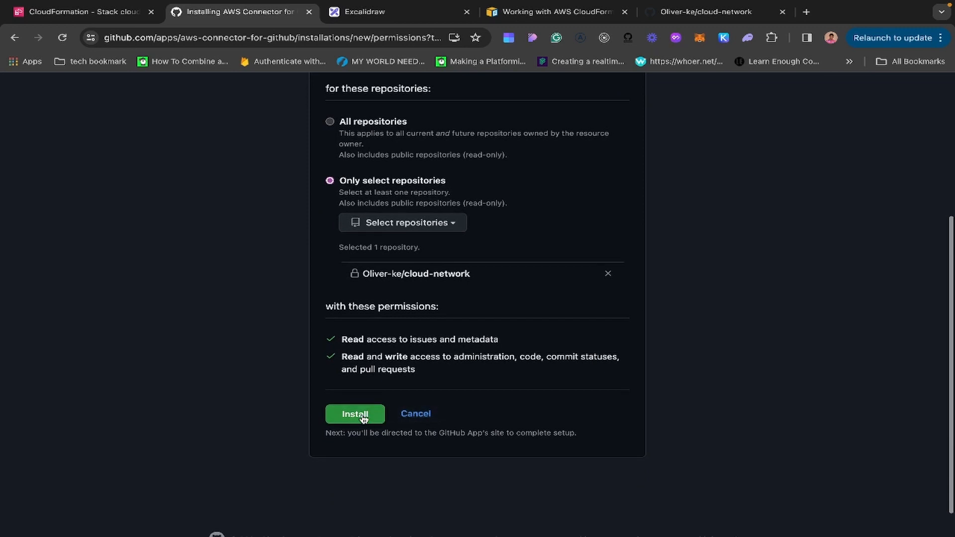
left_click(364, 418)
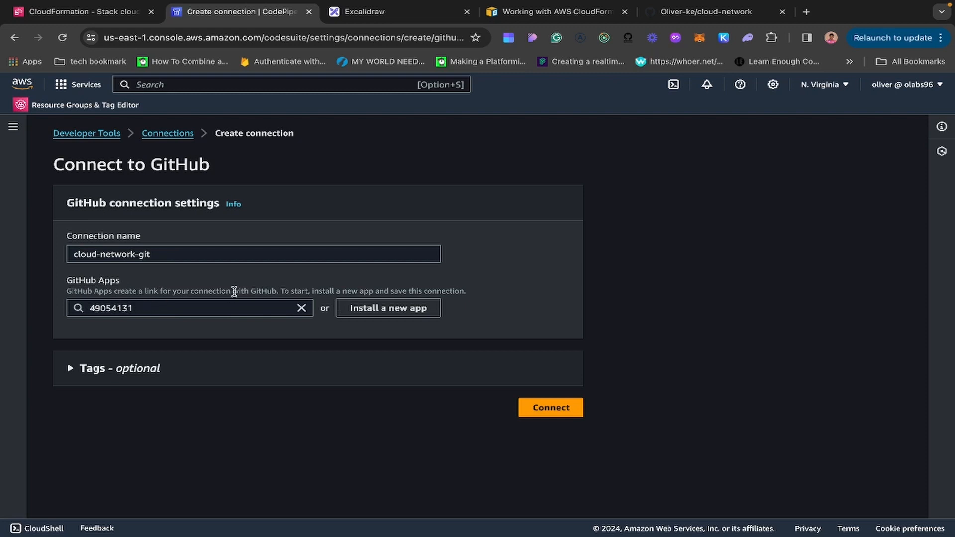
Complete the cloud-network-git connection with the installed GitHub app and check its connection settings.
left_click(546, 410)
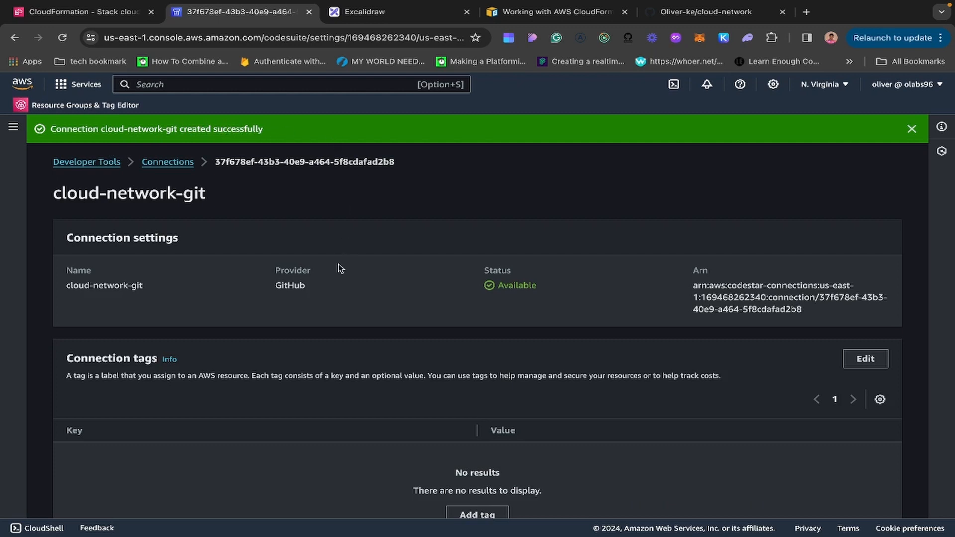
scroll(352, 291, "down", 1)
scroll(353, 291, "up", 1)
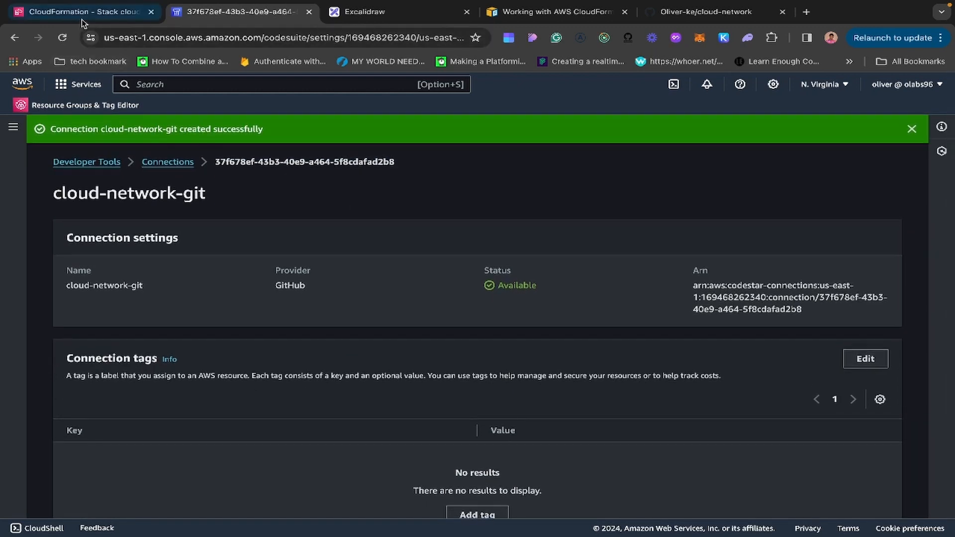
Return to the stack's Git sync details, refresh the connections and select cloud-network-git.
left_click(81, 19)
scroll(720, 348, "up", 3)
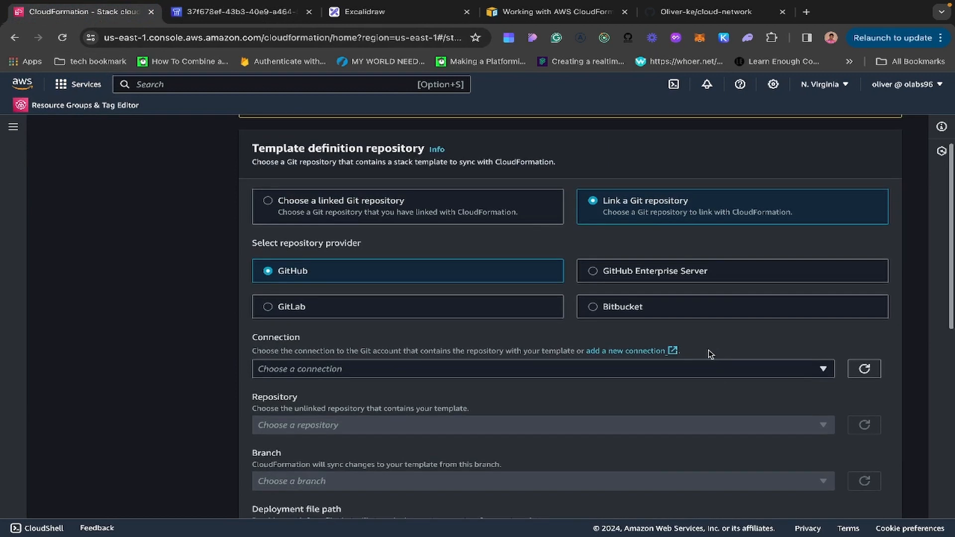
scroll(717, 365, "down", 1)
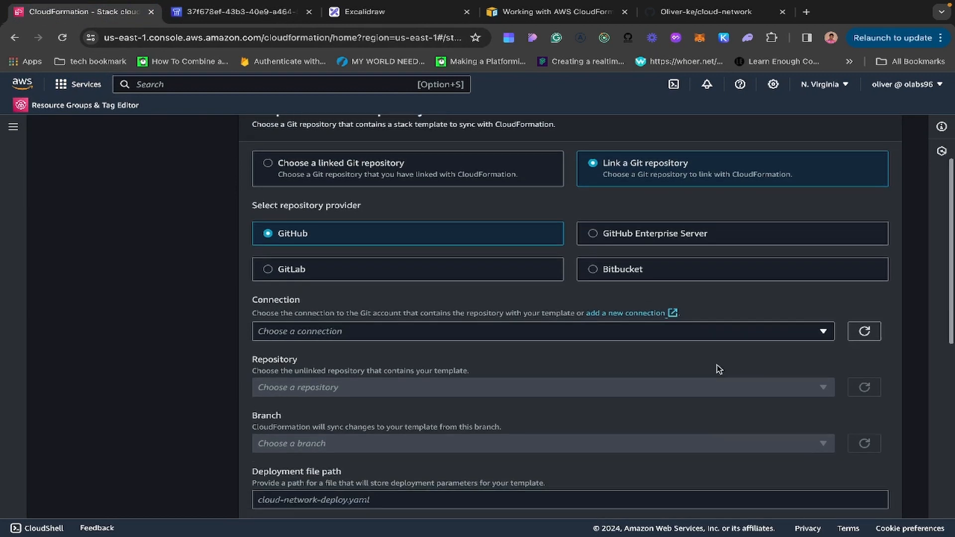
left_click(865, 333)
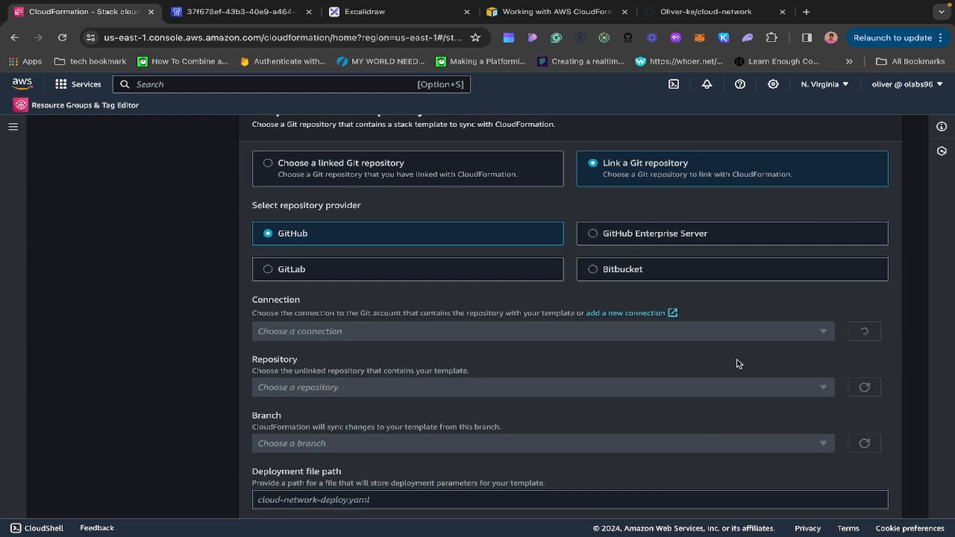
left_click(482, 338)
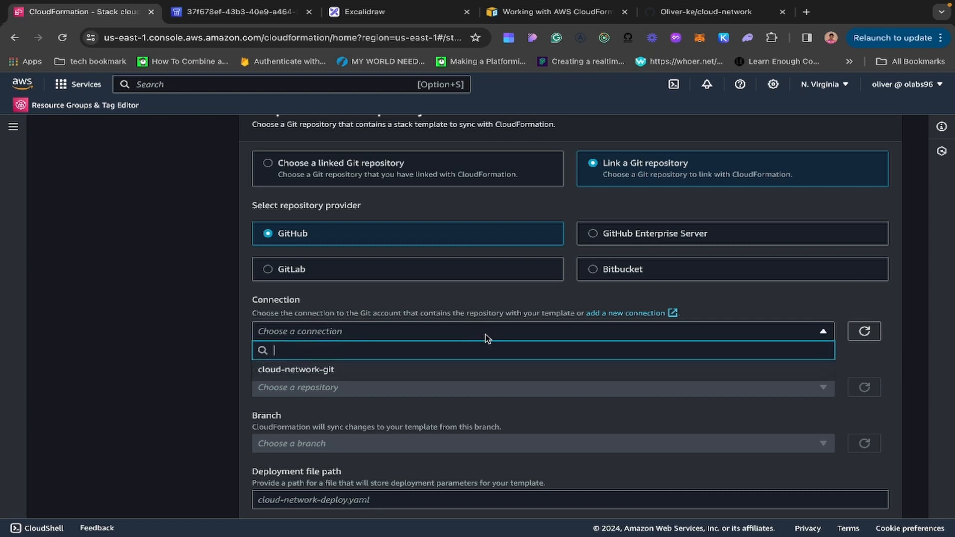
left_click(419, 371)
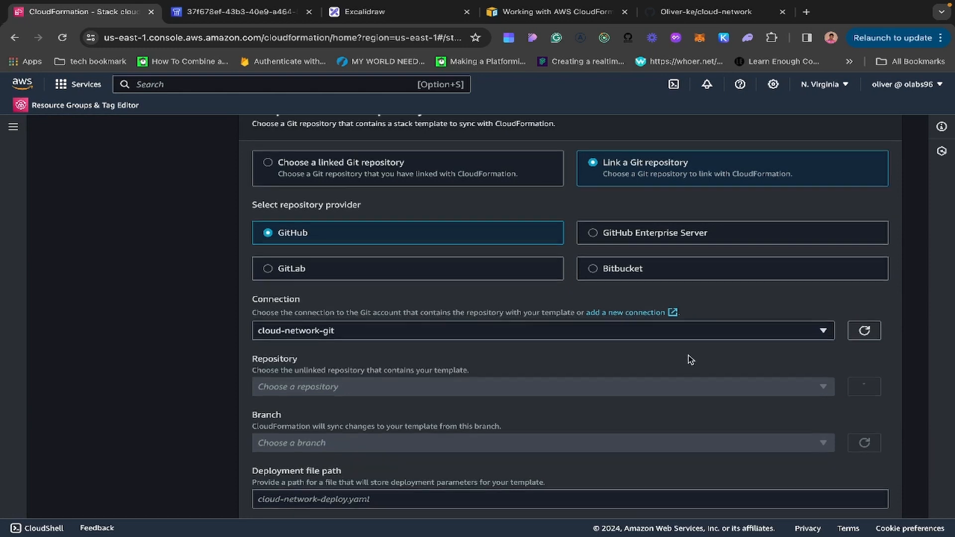
Select the cloud-network repository for the Git sync connection and check its available branches.
scroll(688, 355, "down", 1)
scroll(693, 364, "down", 1)
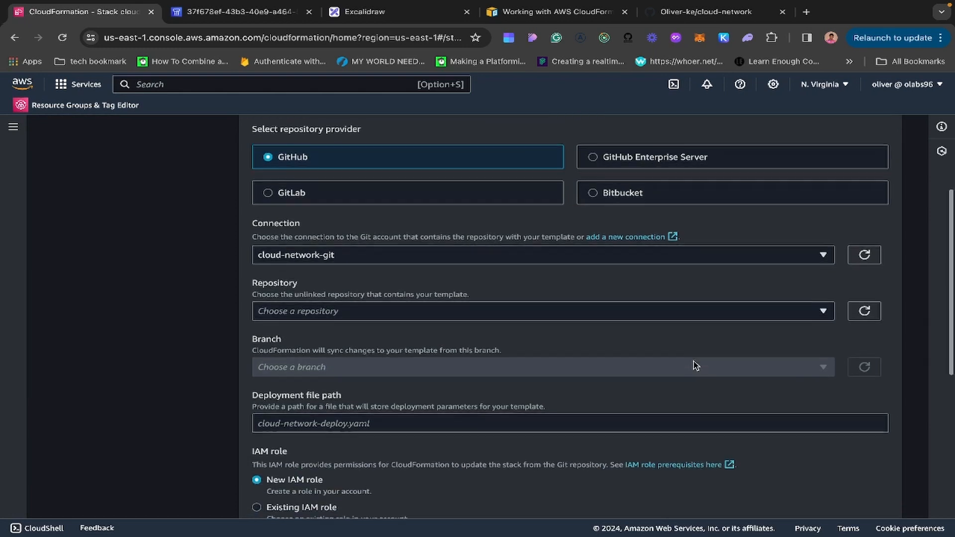
left_click(494, 312)
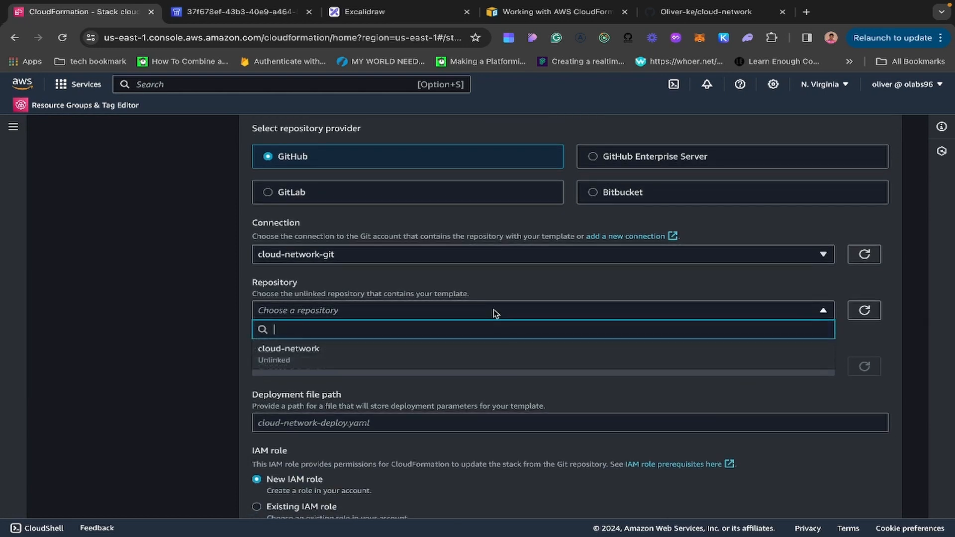
left_click(360, 358)
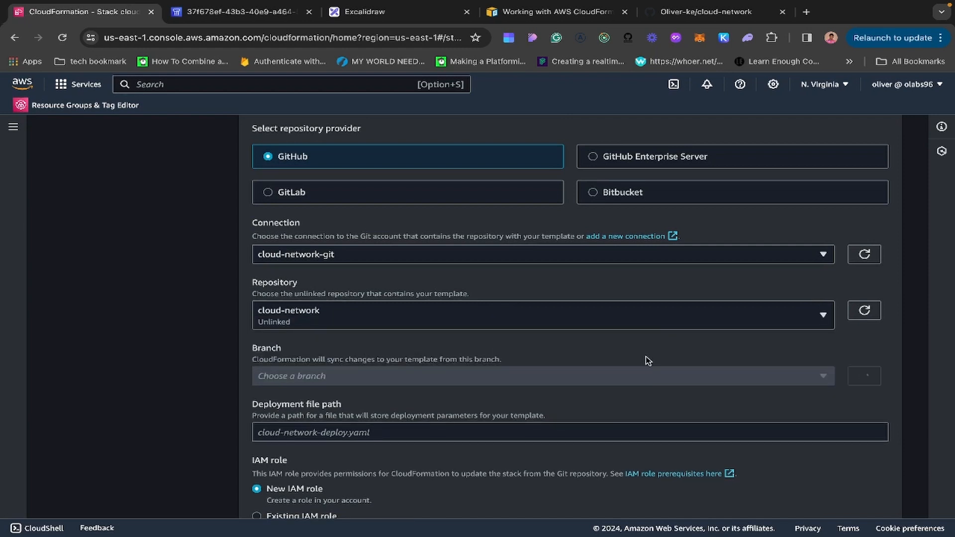
scroll(647, 361, "down", 1)
left_click(547, 324)
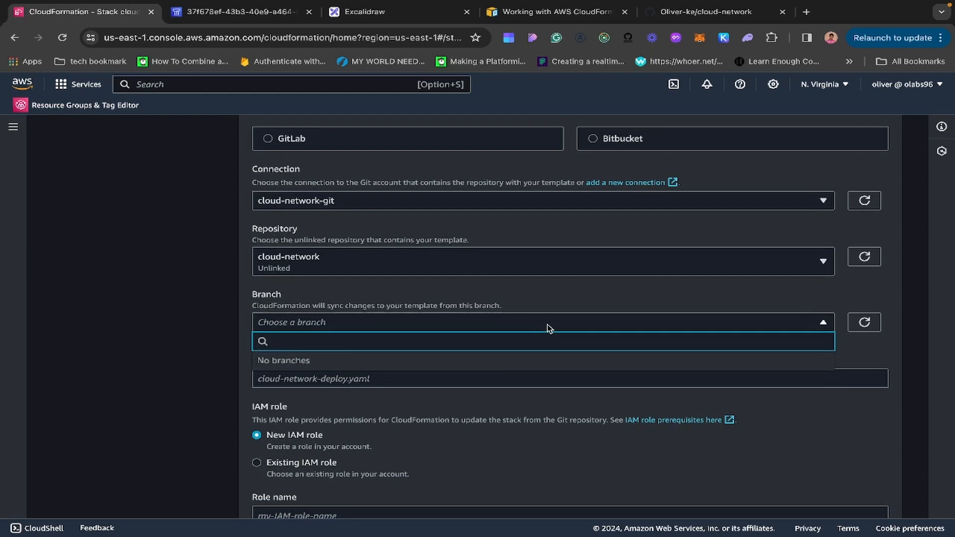
left_click(547, 324)
left_click(547, 325)
left_click(553, 293)
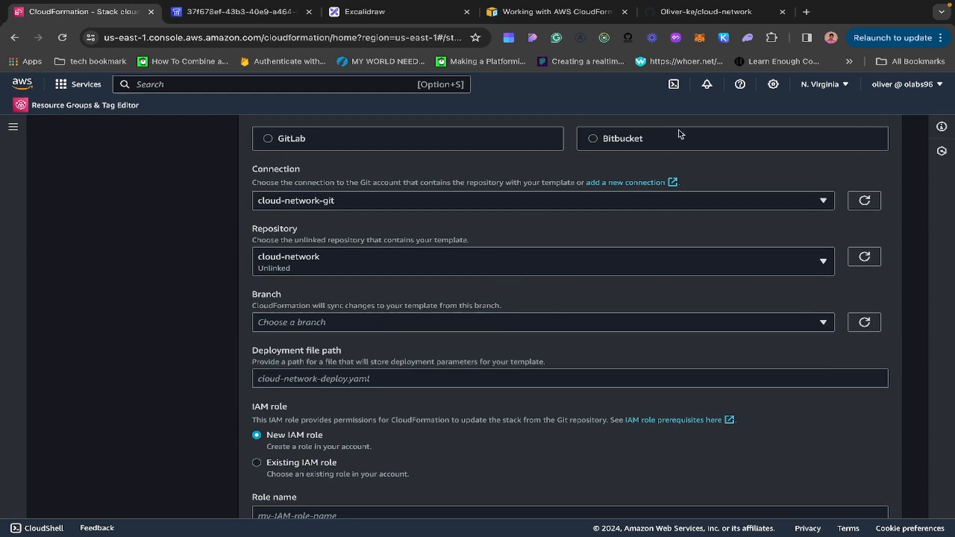
Check the cloud-network repository page on GitHub, then switch to Visual Studio Code and review the local project files.
left_click(692, 12)
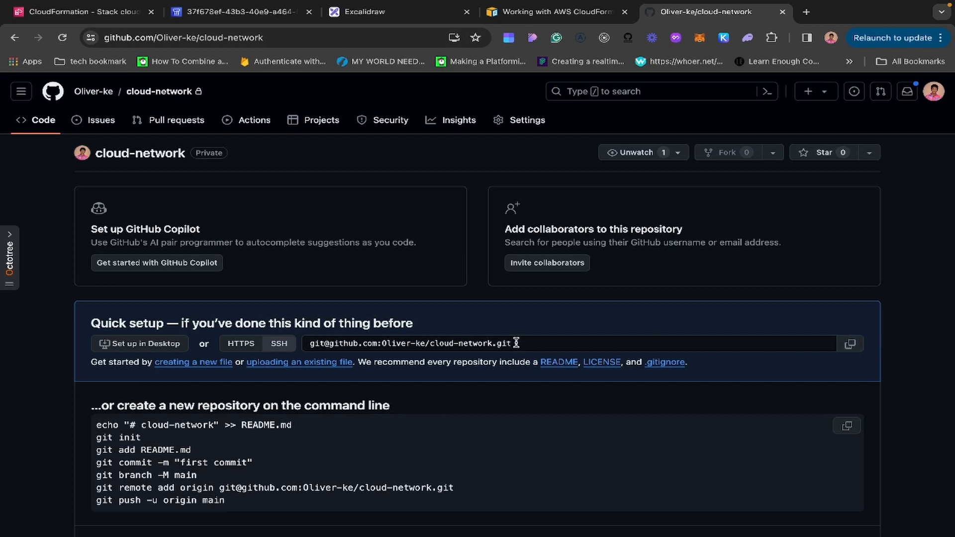
key("ctrl+Left")
left_click(473, 215)
scroll(464, 223, "up", 4)
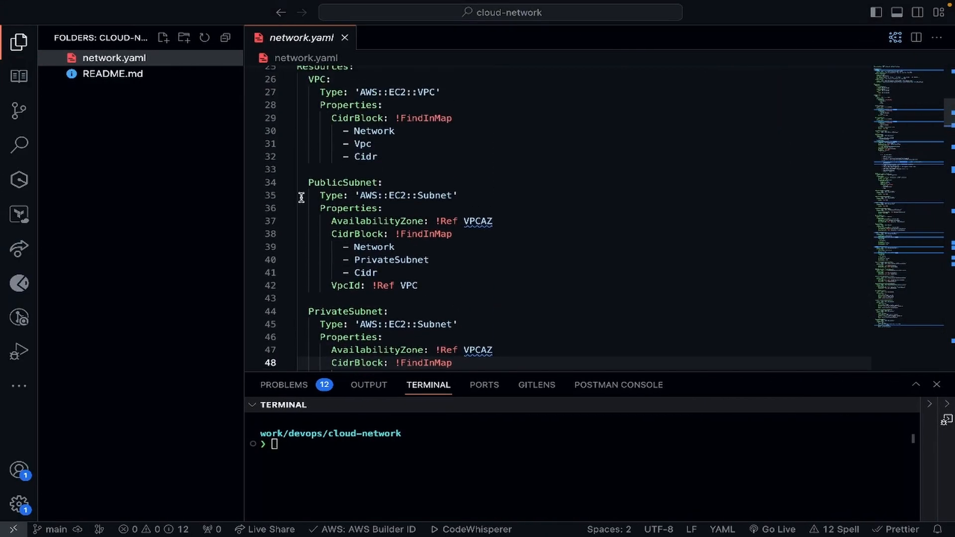
scroll(301, 197, "up", 1)
left_click(168, 147)
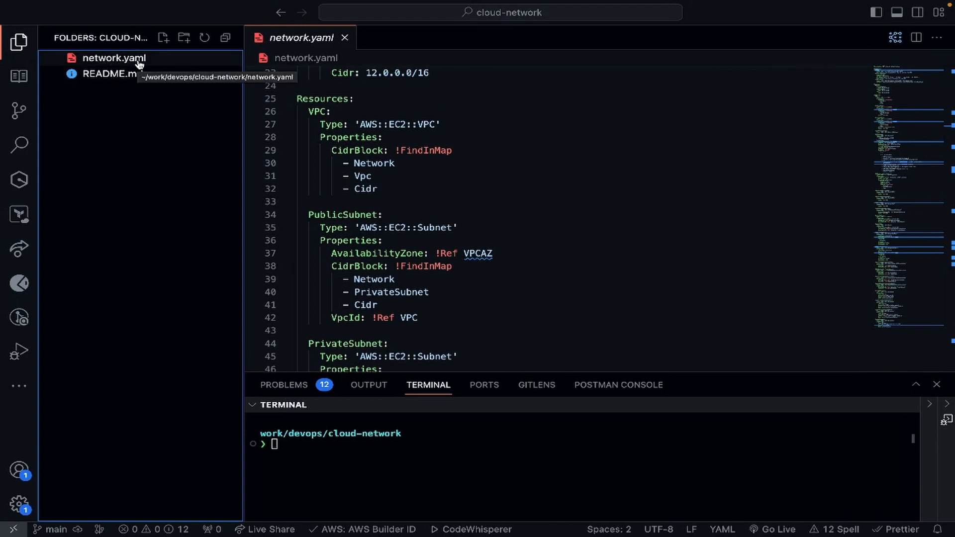
Initialize a Git repository in the local cloud-network folder and add the GitHub repository's SSH address as remote origin.
left_click(377, 470)
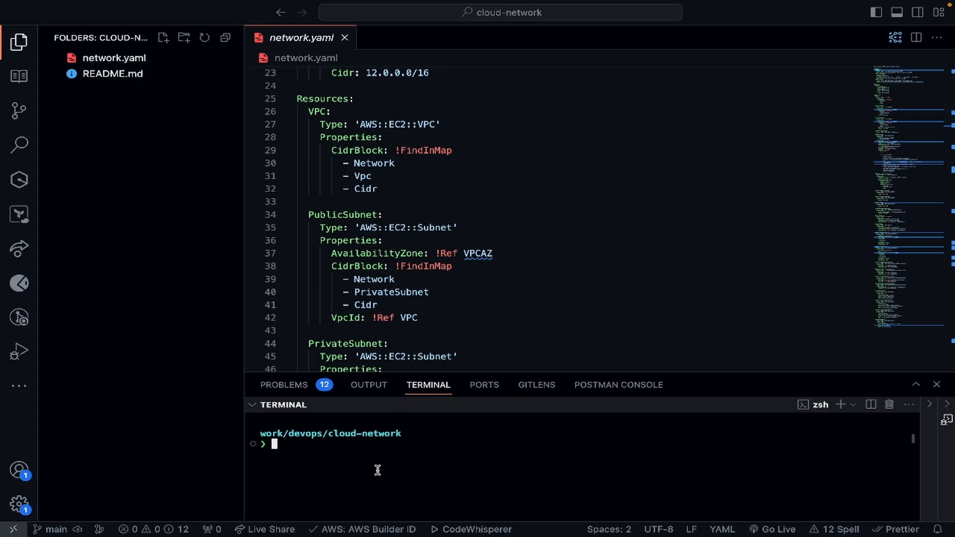
type("git init")
key("Return")
type("git r")
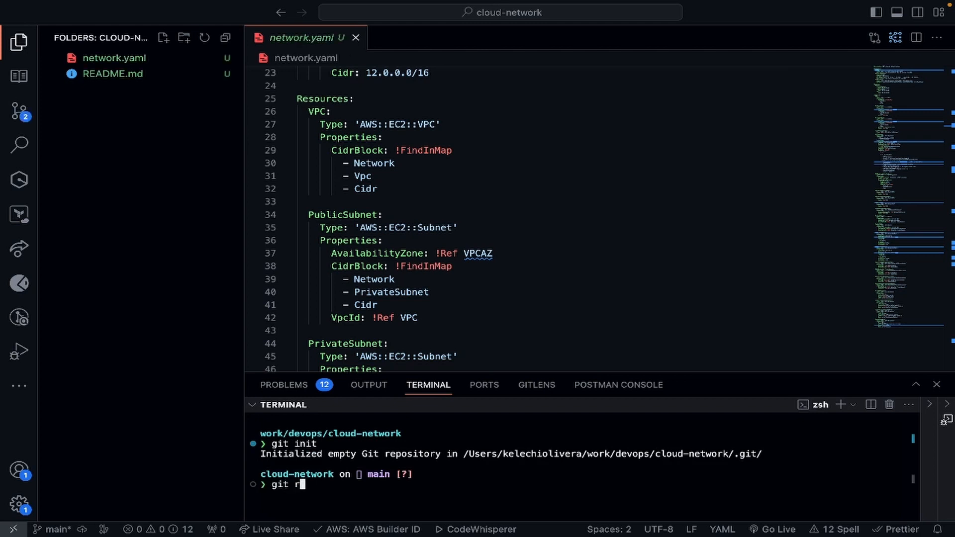
type("emote add origin")
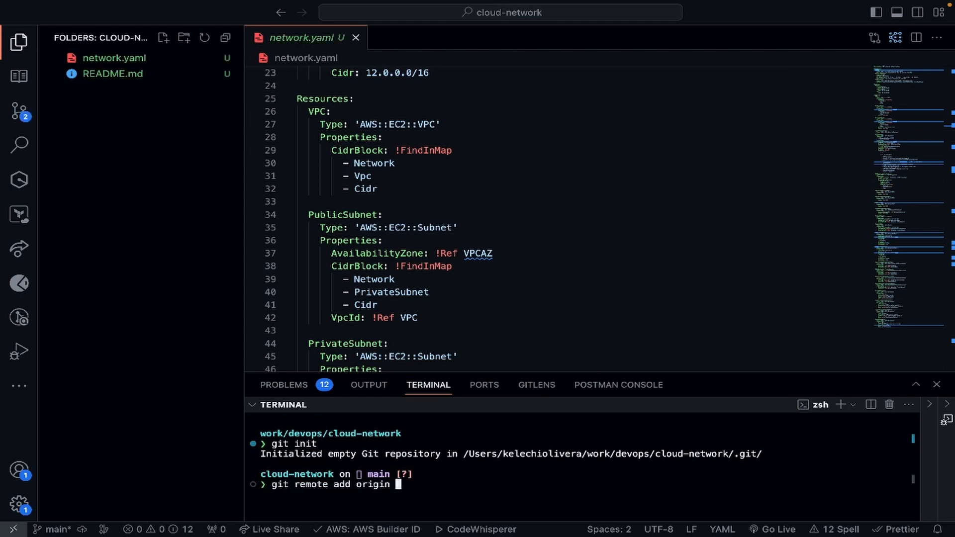
key("super+v")
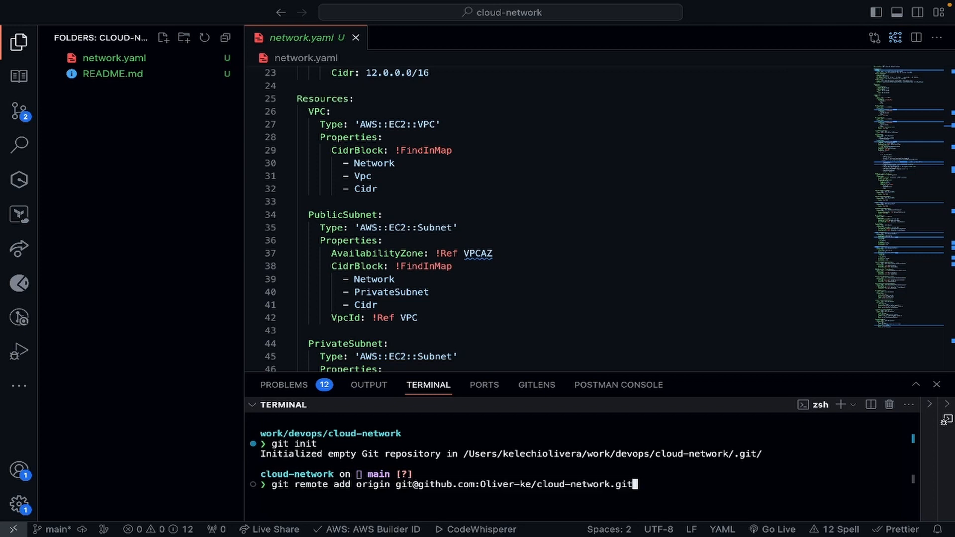
key("Return")
Clear the terminal and stage all files in the cloud-network folder with git add.
type("clear")
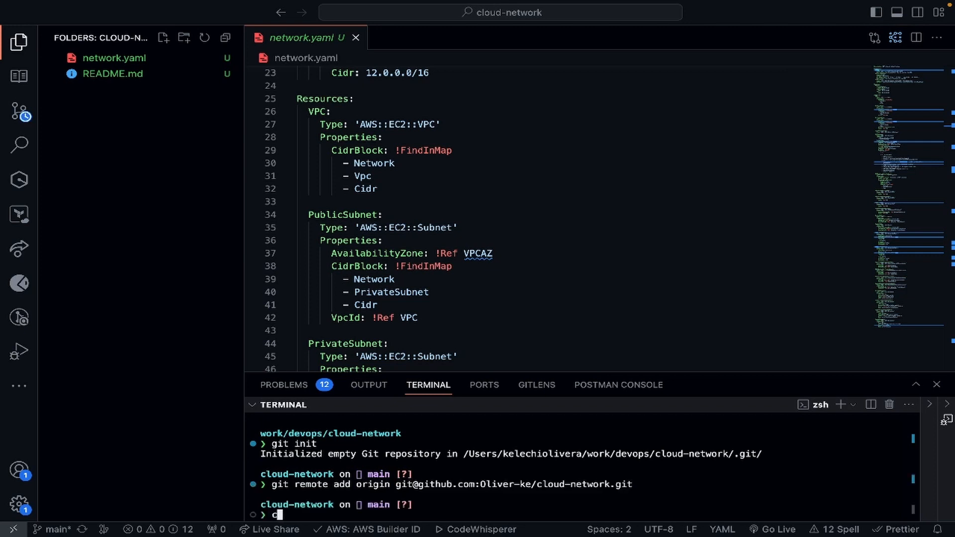
key("Return")
type("gt")
key("BackSpace")
key("BackSpace")
key("BackSpace")
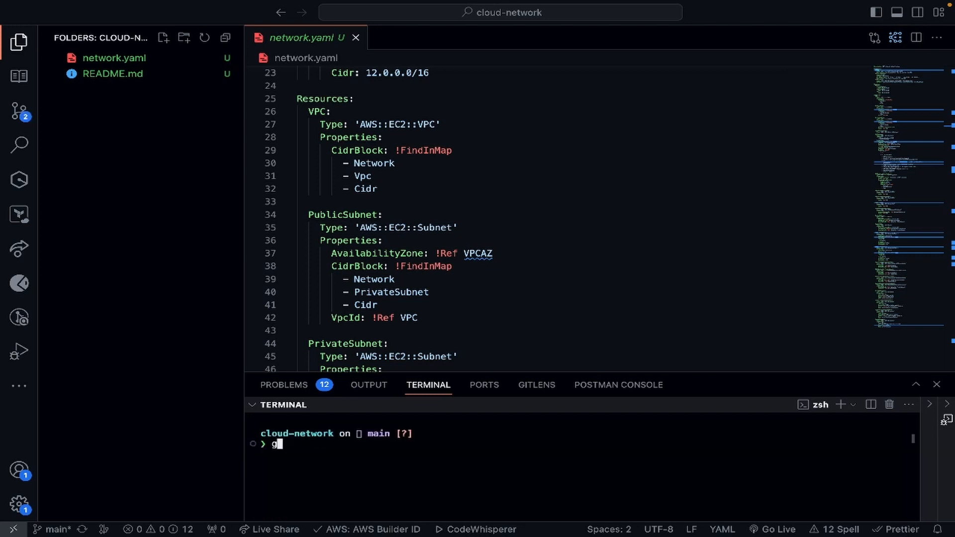
type("git add .")
key("Return")
Commit the staged files with the message "initial infra".
type("git commi")
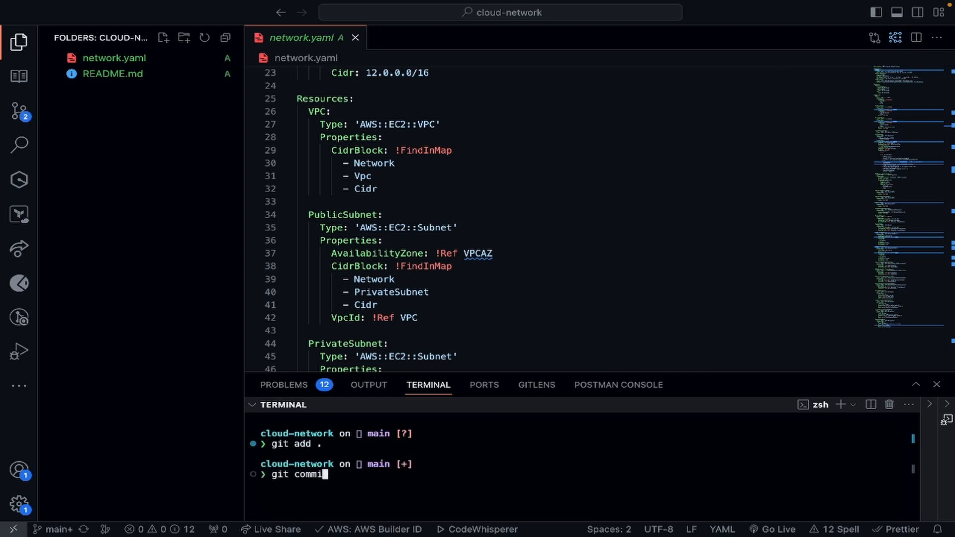
type("t")
key("BackSpace")
type("-m \"initial code")
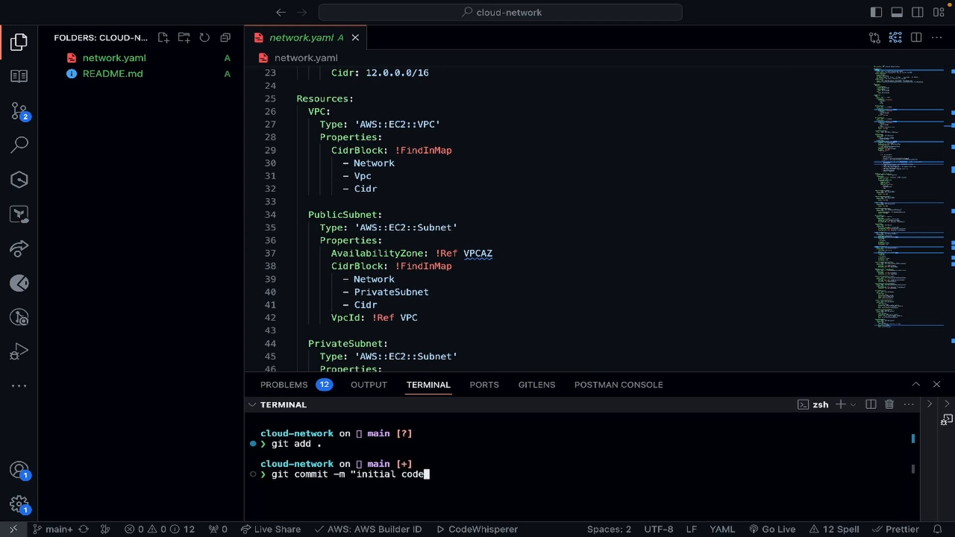
key("BackSpace")
key("BackSpace")
key("BackSpace")
key("BackSpace")
type("infra\"")
key("Return")
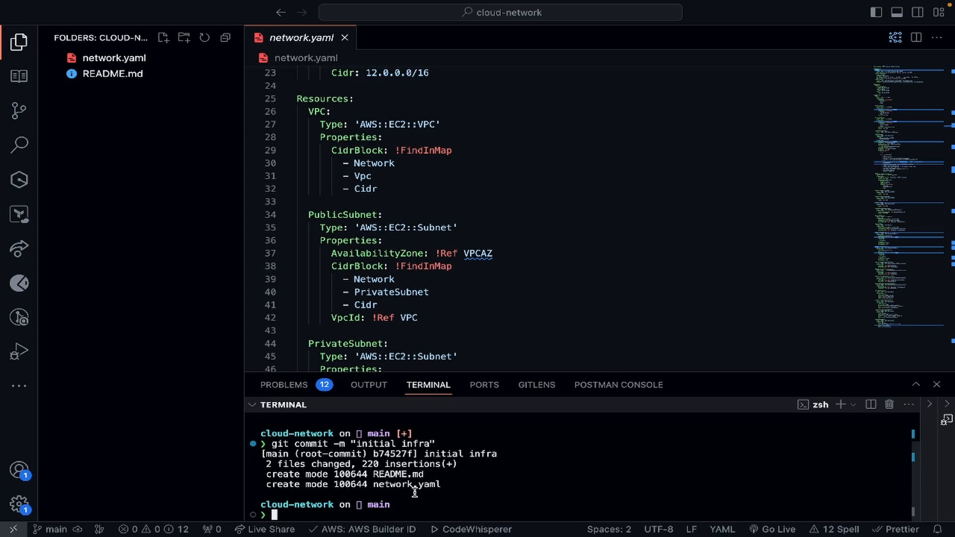
Push the main branch to origin and reload the cloud-network repository page on GitHub in the browser.
type("git push origin mai")
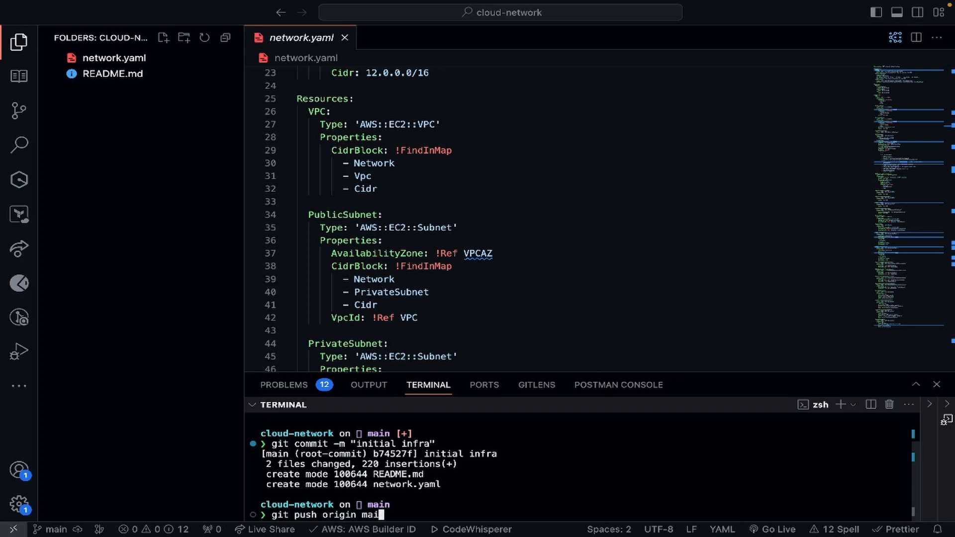
type("n")
key("Return")
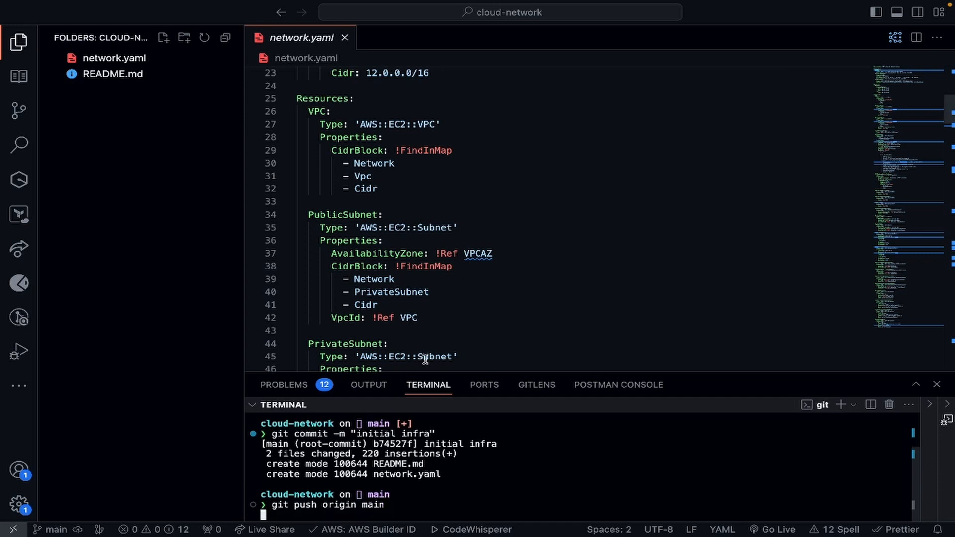
key("ctrl+Right")
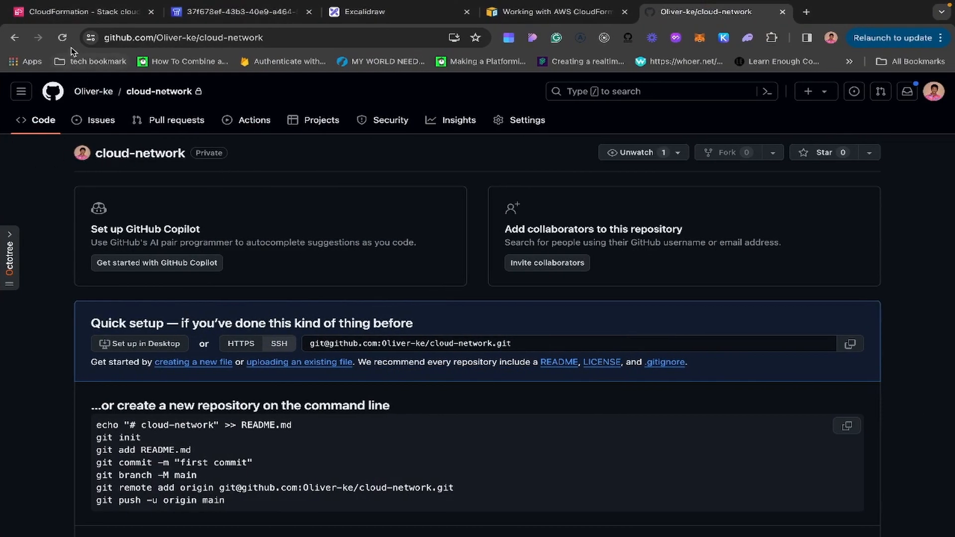
left_click(62, 37)
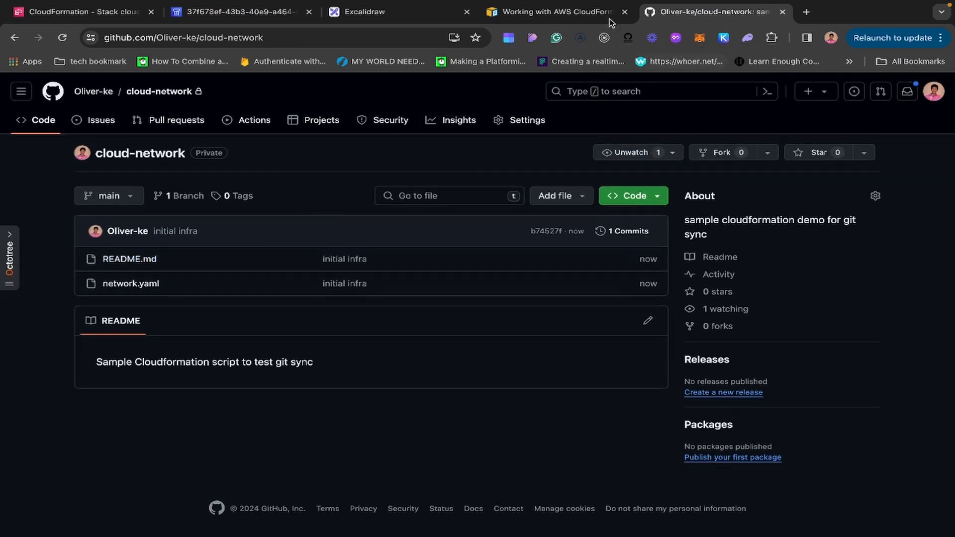
Return to the stack's Git sync details in CloudFormation, refresh the branches and select main.
left_click(118, 13)
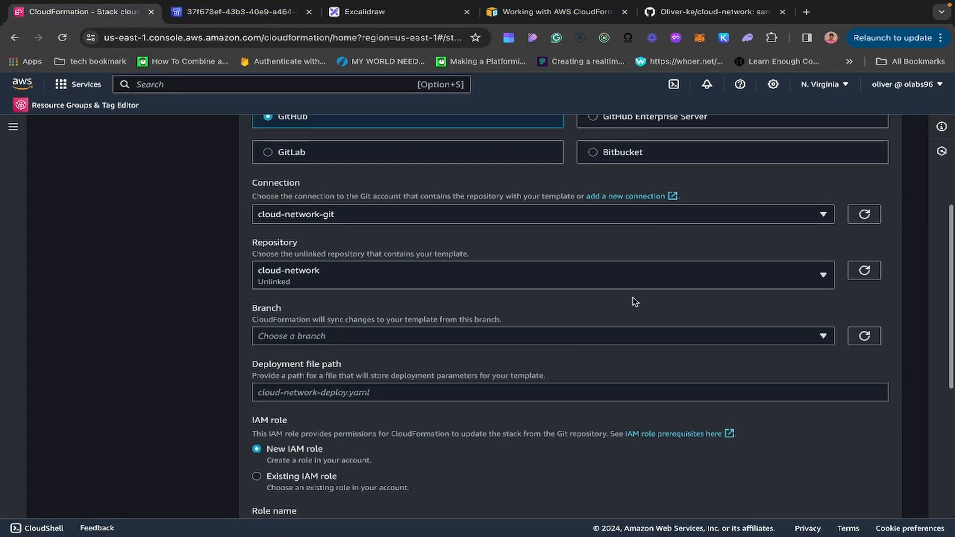
left_click(429, 338)
left_click(864, 336)
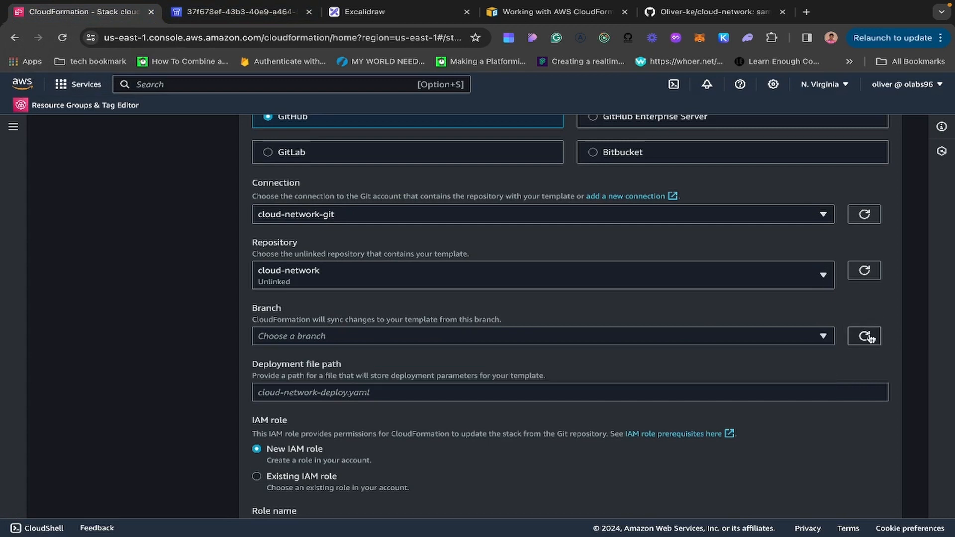
left_click(441, 342)
left_click(359, 379)
scroll(515, 354, "down", 2)
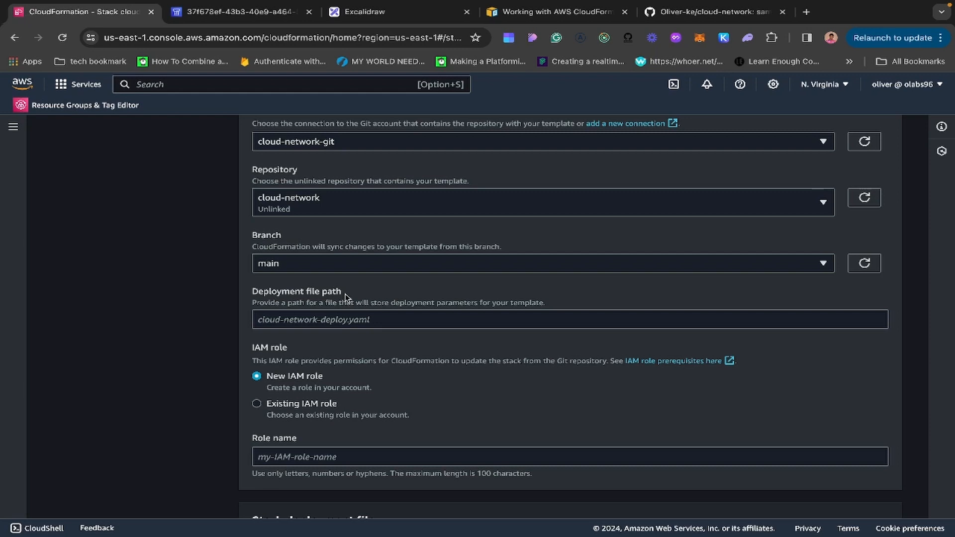
Set the deployment file path to param.yaml.
left_click(354, 320)
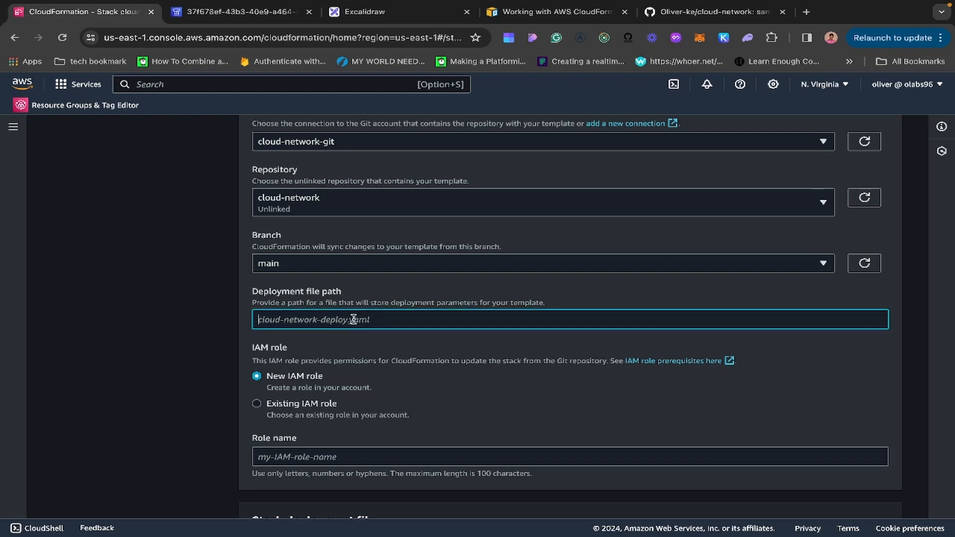
type("param.yaml")
scroll(486, 377, "down", 1)
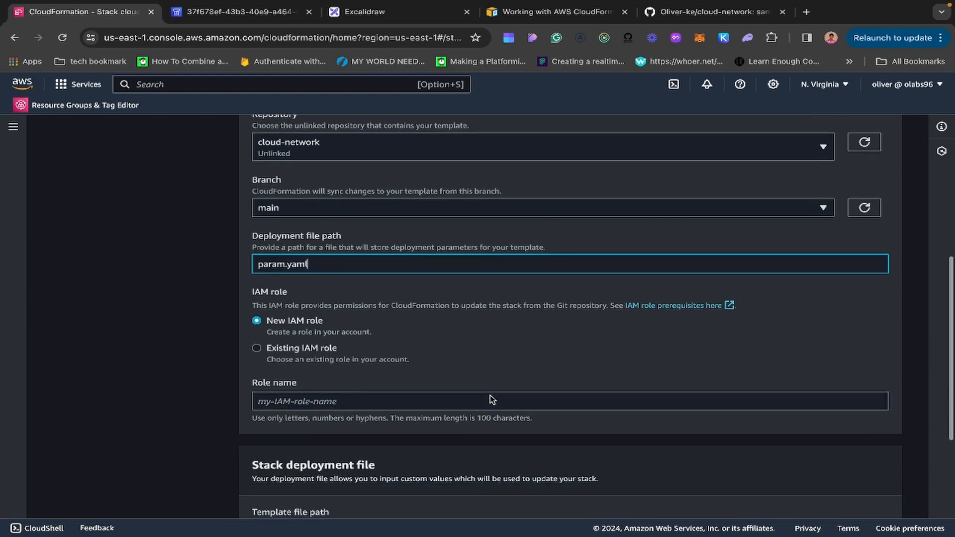
scroll(390, 310, "up", 2)
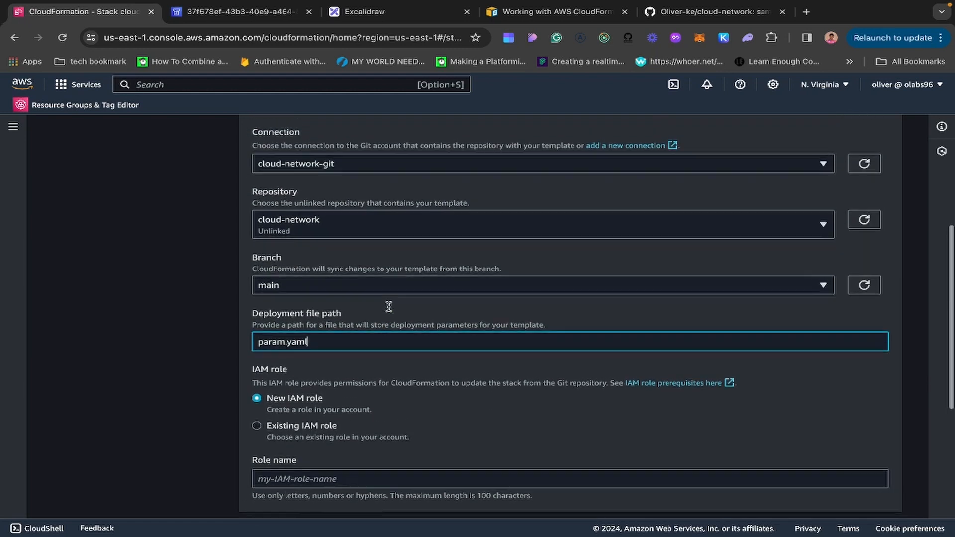
scroll(390, 311, "down", 1)
scroll(391, 310, "down", 1)
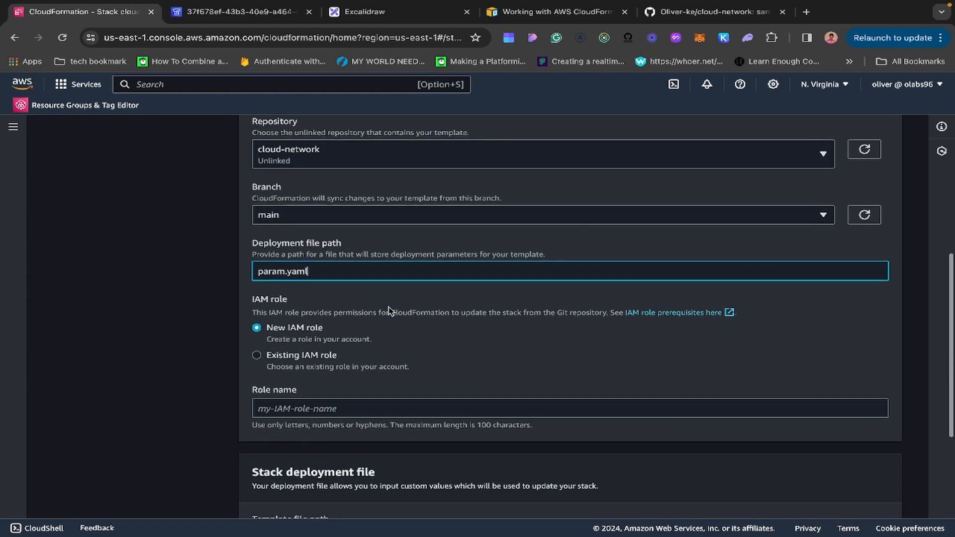
left_click(408, 301)
Name the new IAM role for Git sync CloudnetwokStackGit.
scroll(409, 302, "down", 1)
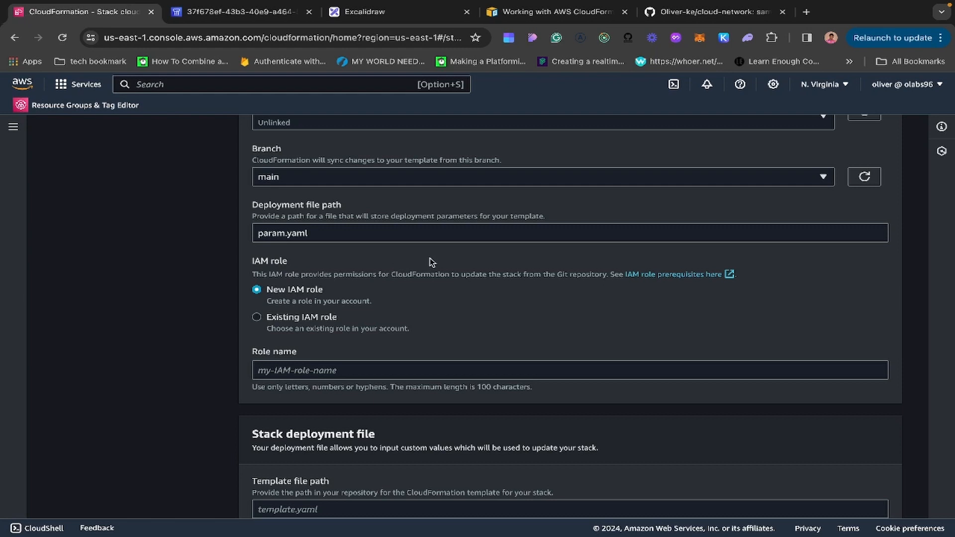
scroll(432, 263, "up", 5)
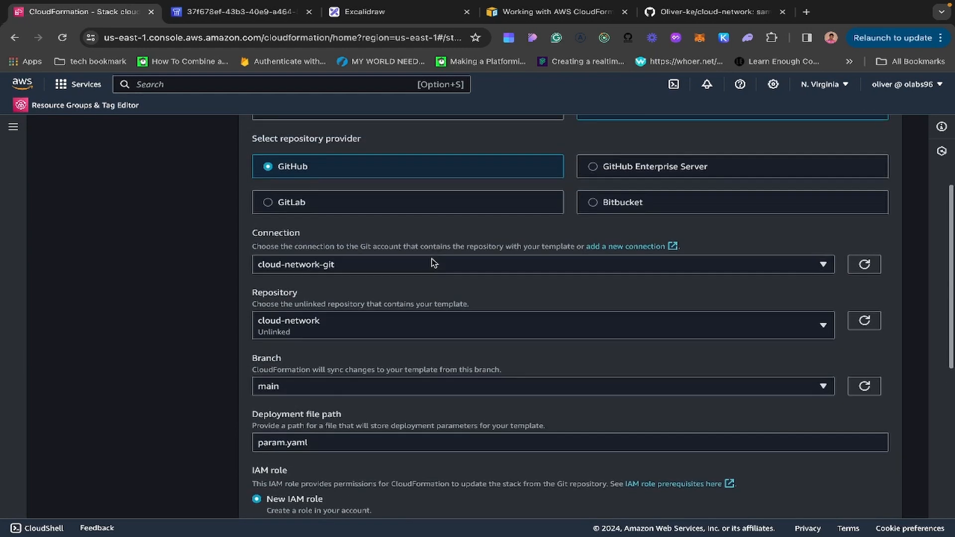
scroll(432, 262, "down", 4)
scroll(432, 262, "down", 3)
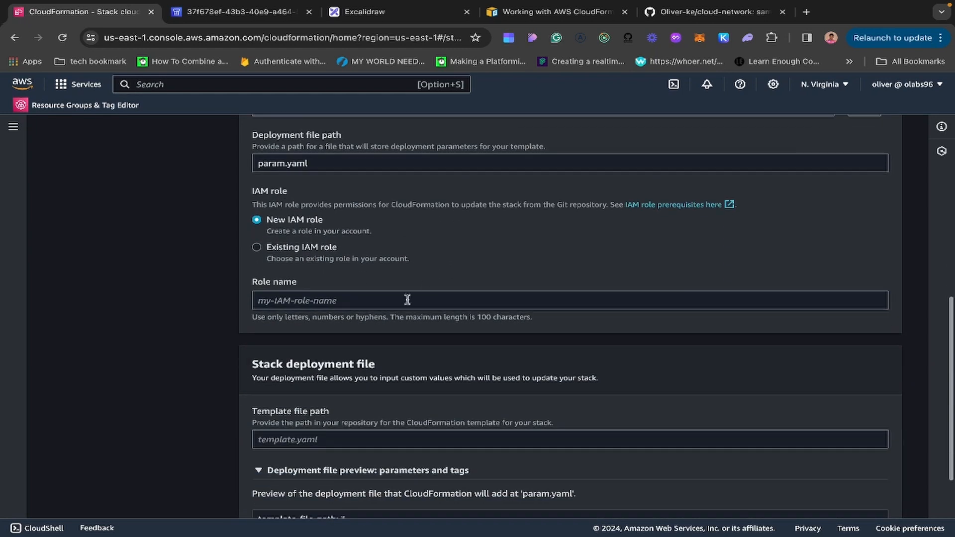
left_click(330, 298)
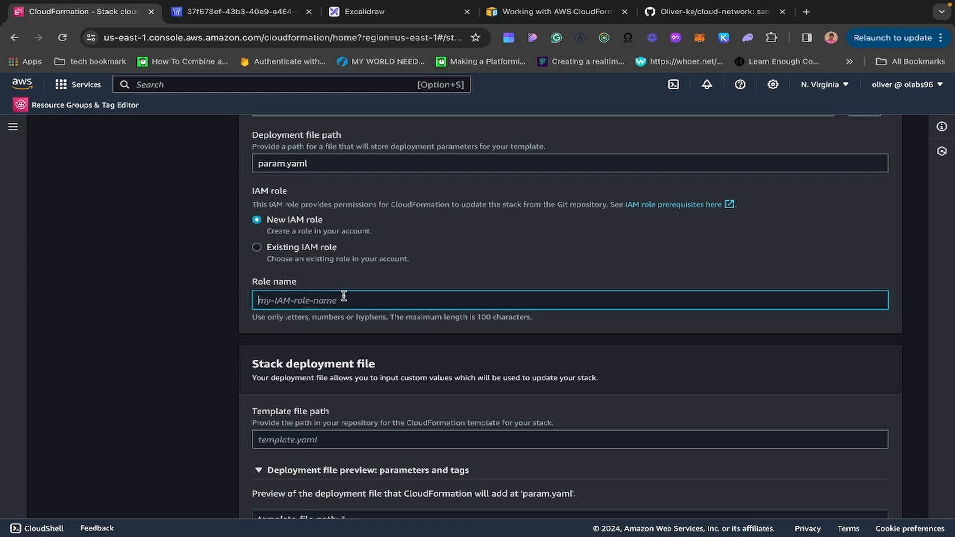
type("CloudnetwokStak")
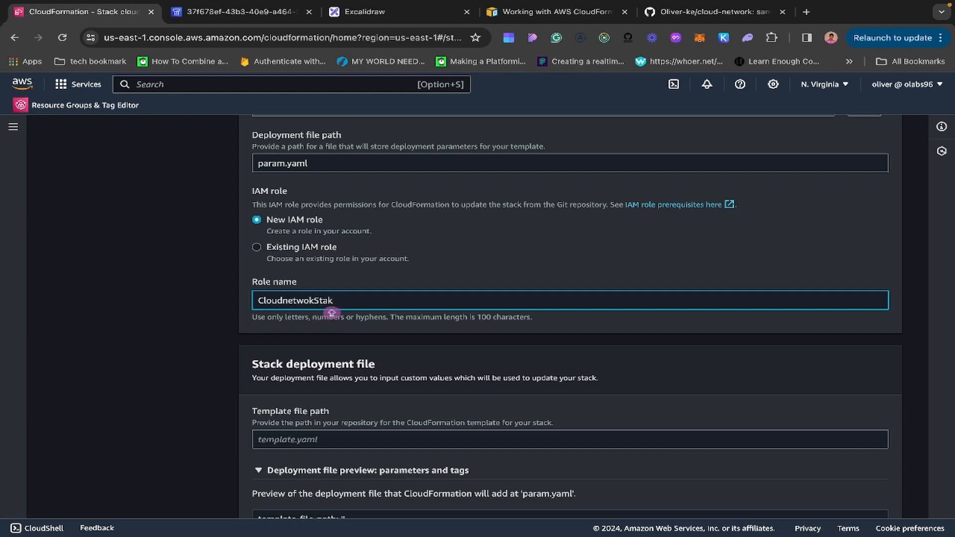
key("BackSpace")
type("ckGit")
Switch to VS Code and look through the mappings and resources in network.yaml, the file needed for the template file path.
scroll(349, 309, "down", 3)
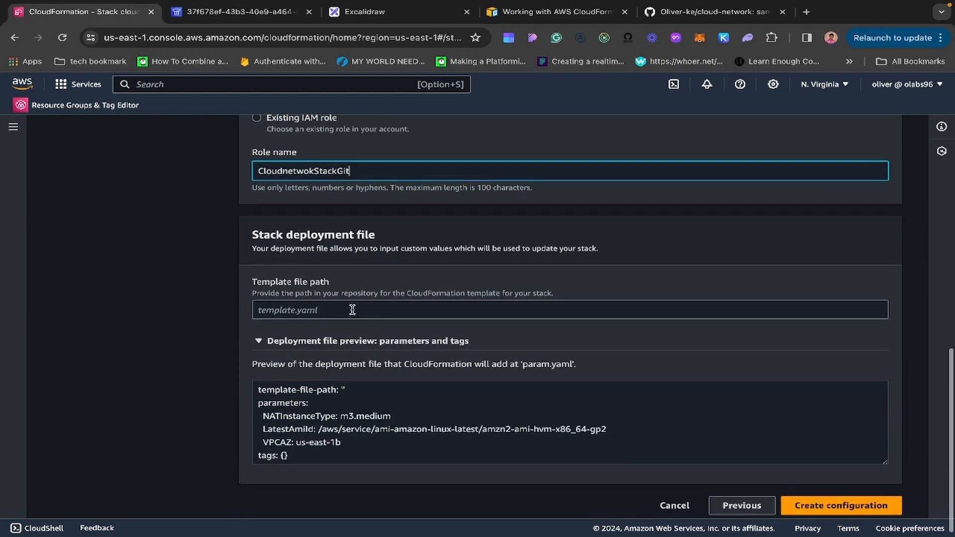
left_click(352, 310)
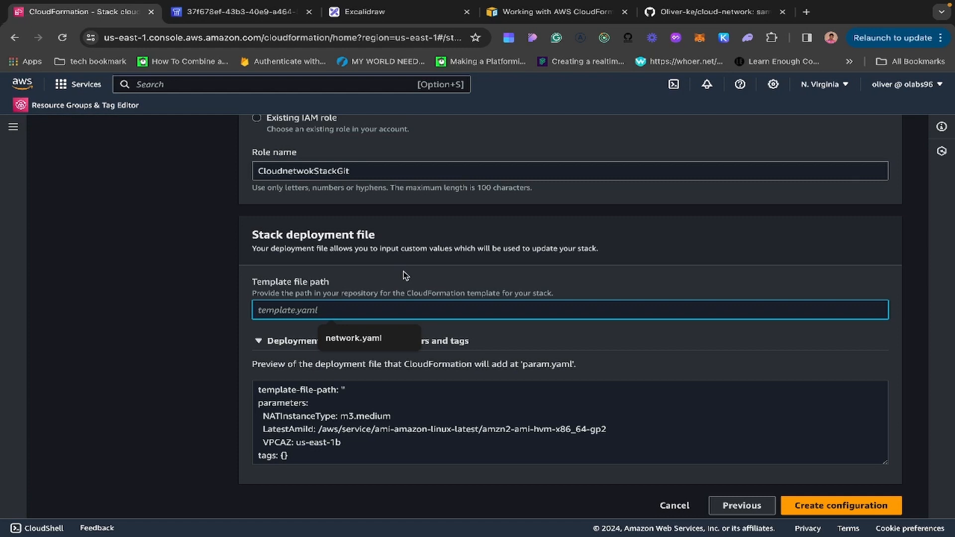
key("ctrl+Left")
left_click(501, 181)
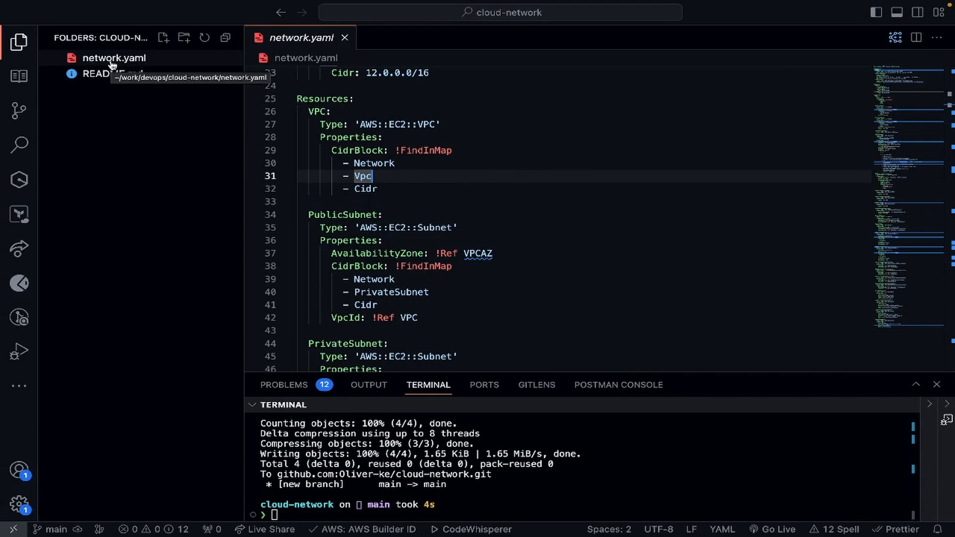
scroll(537, 241, "down", 5)
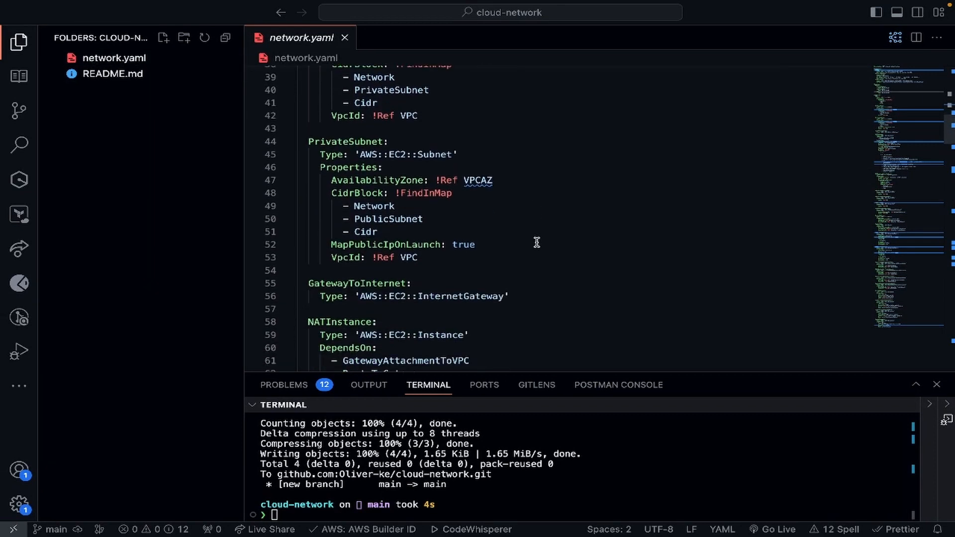
scroll(537, 242, "up", 4)
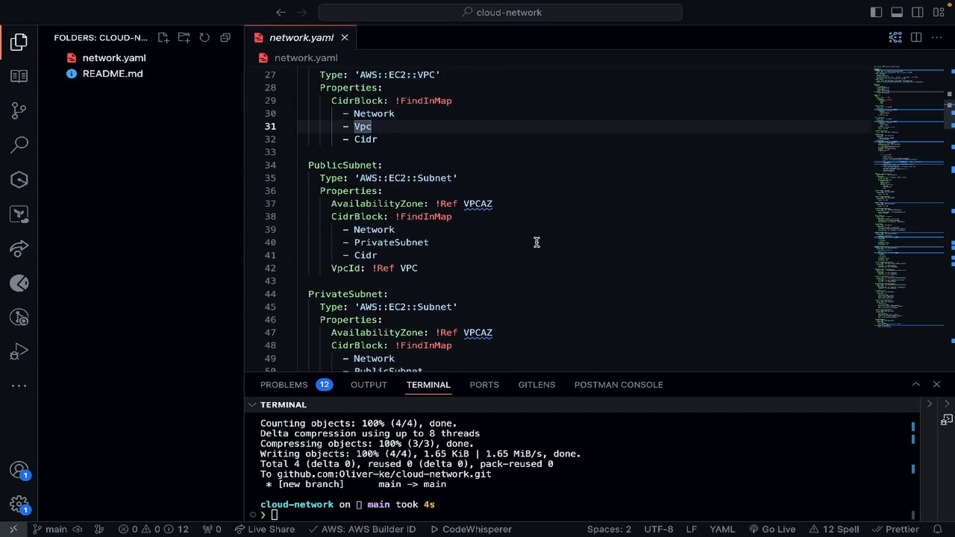
scroll(537, 242, "up", 5)
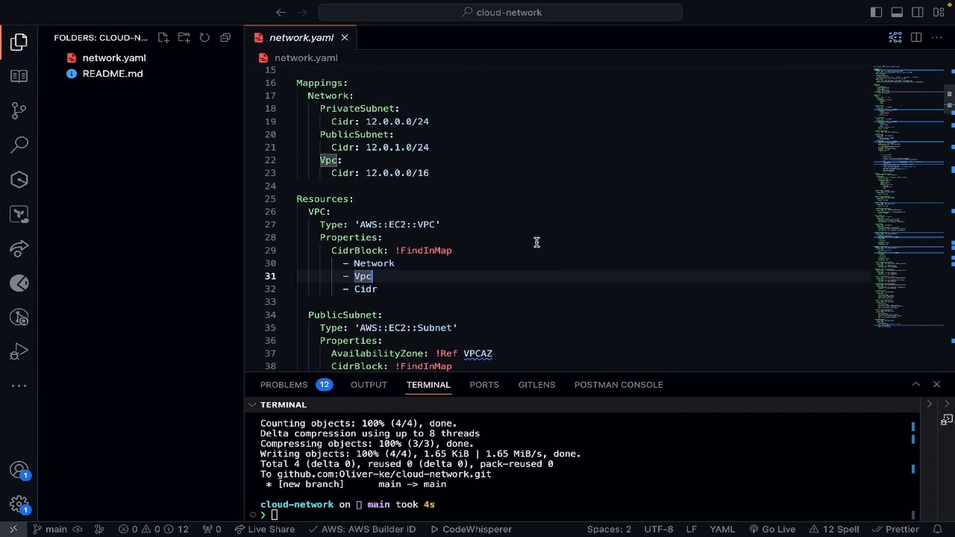
scroll(537, 242, "up", 2)
scroll(536, 242, "down", 13)
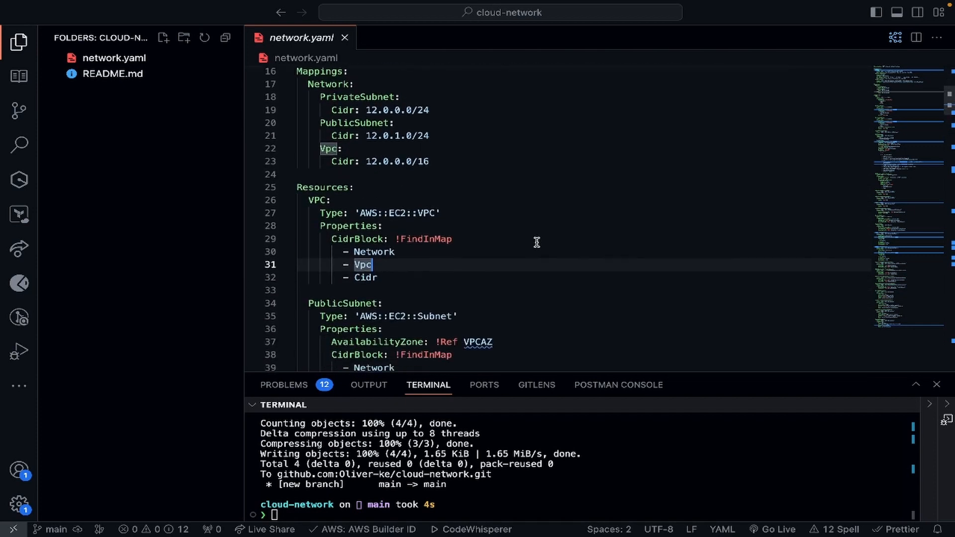
scroll(536, 242, "down", 5)
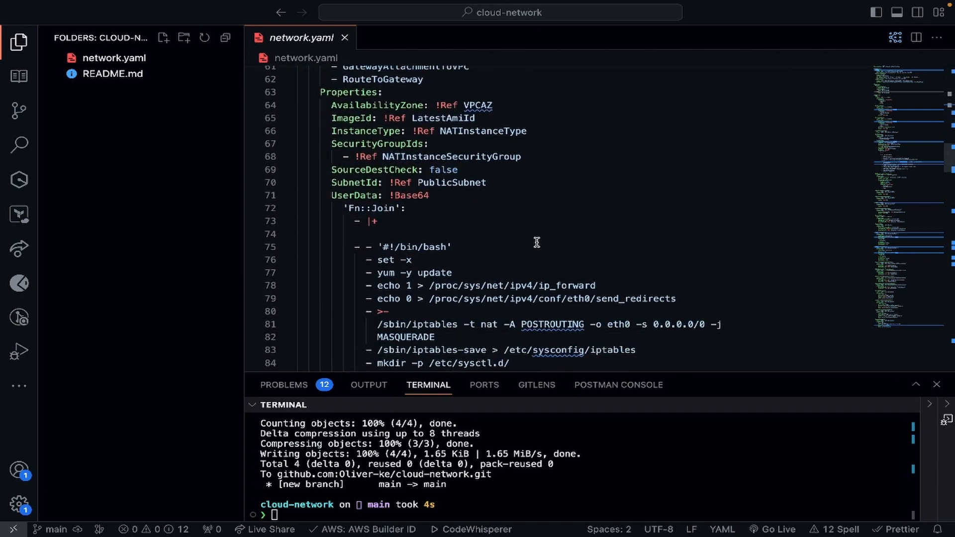
scroll(537, 242, "up", 4)
Return to the stack's Git sync details in the browser and set the template file path to network.yaml.
key("ctrl+Right")
left_click(346, 311)
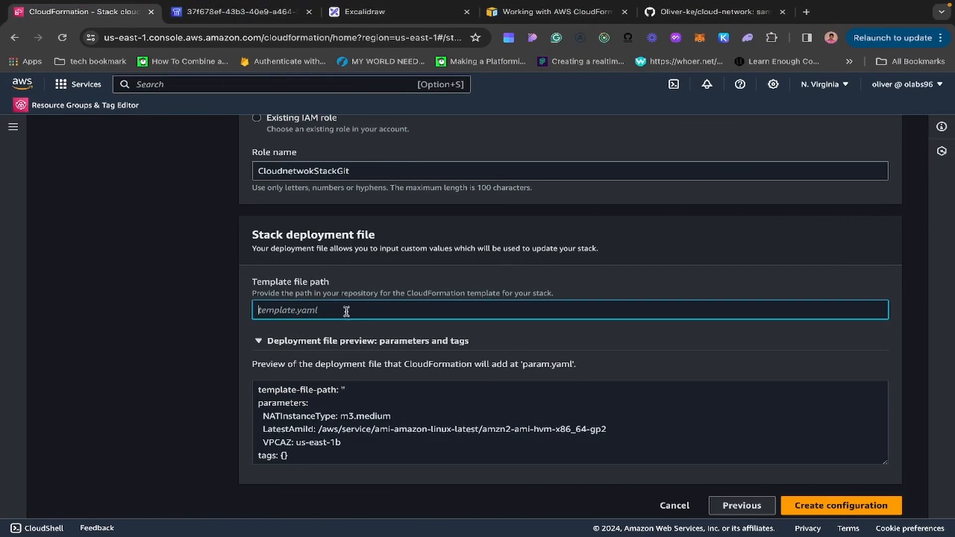
key("ctrl+Left")
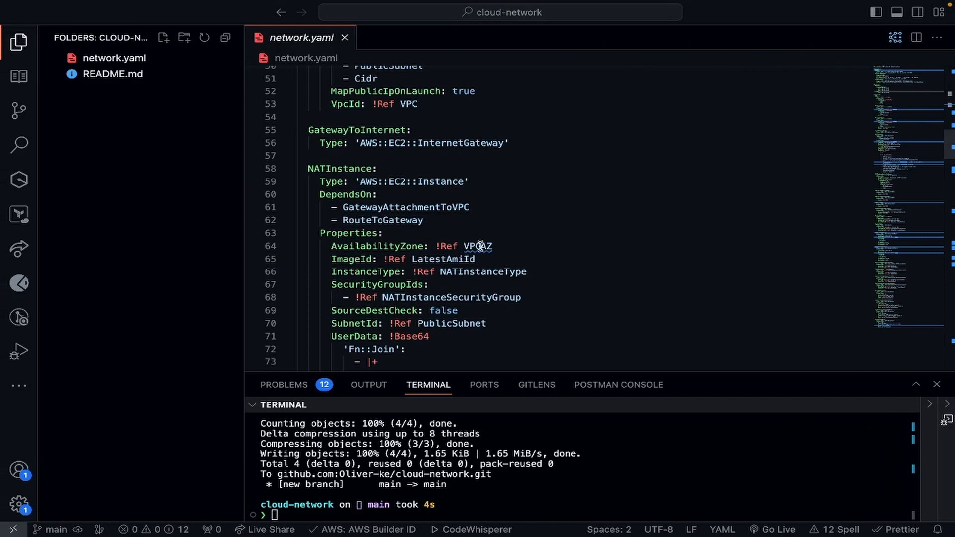
key("ctrl+Right")
left_click(308, 302)
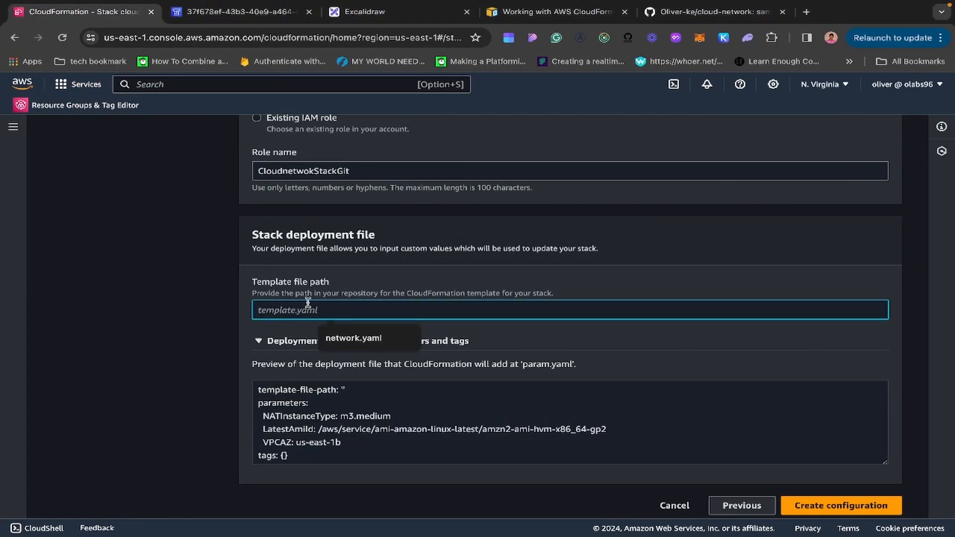
type("network.yaml")
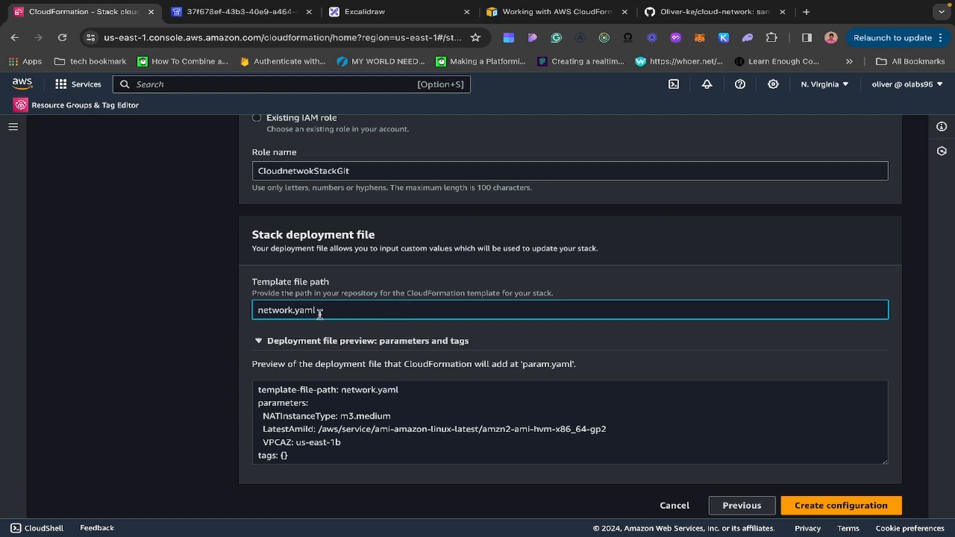
Check the param.yaml deployment file preview and try to create the Git sync configuration.
scroll(468, 338, "down", 1)
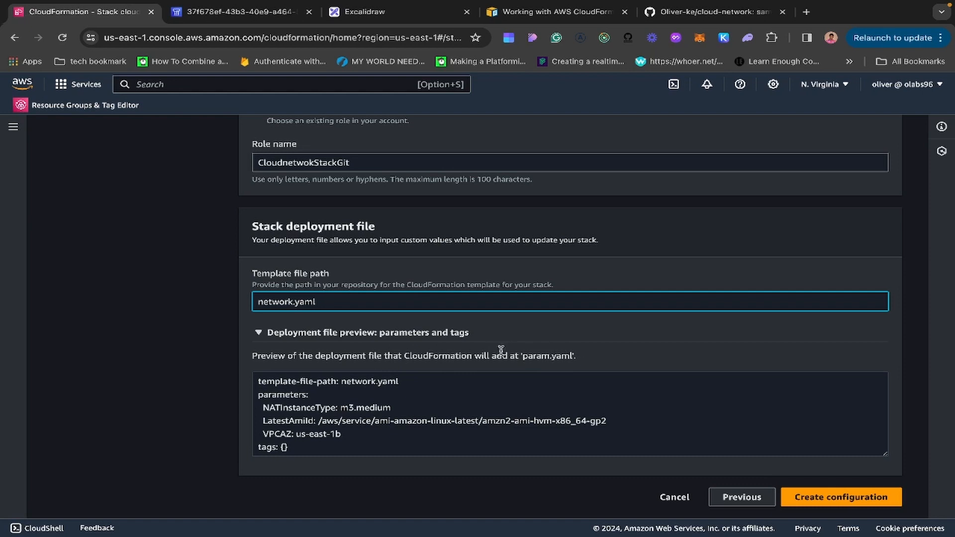
scroll(494, 348, "up", 1)
scroll(494, 348, "down", 1)
scroll(463, 443, "down", 1)
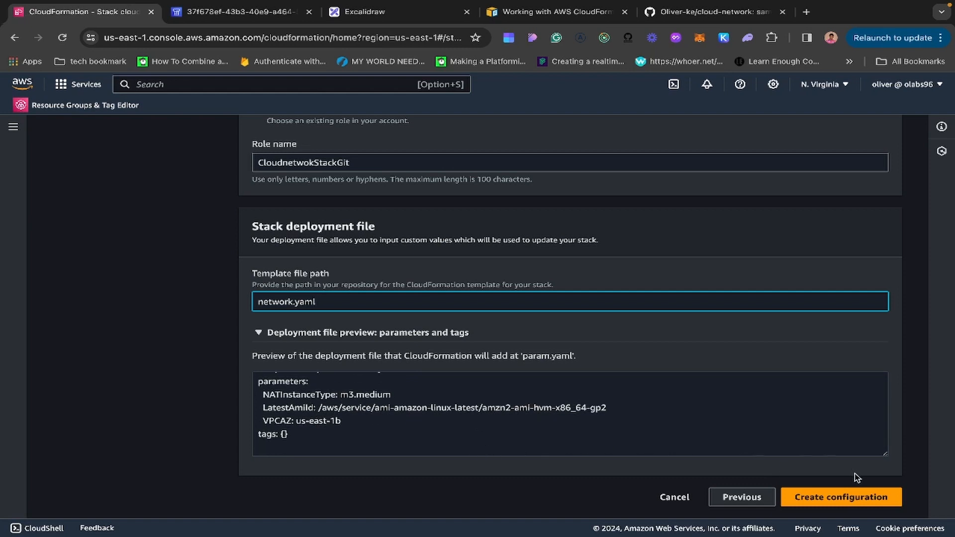
left_click(834, 498)
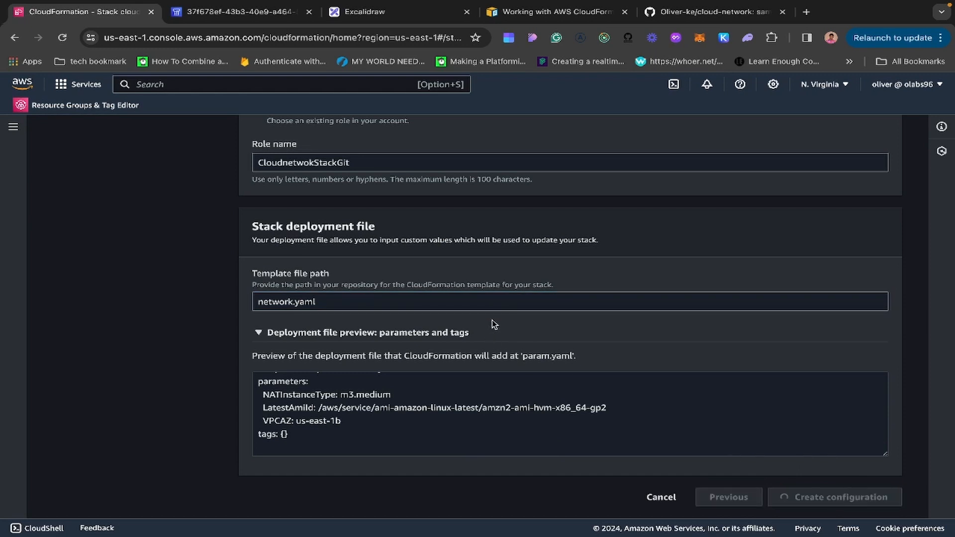
scroll(491, 320, "up", 3)
scroll(491, 321, "down", 3)
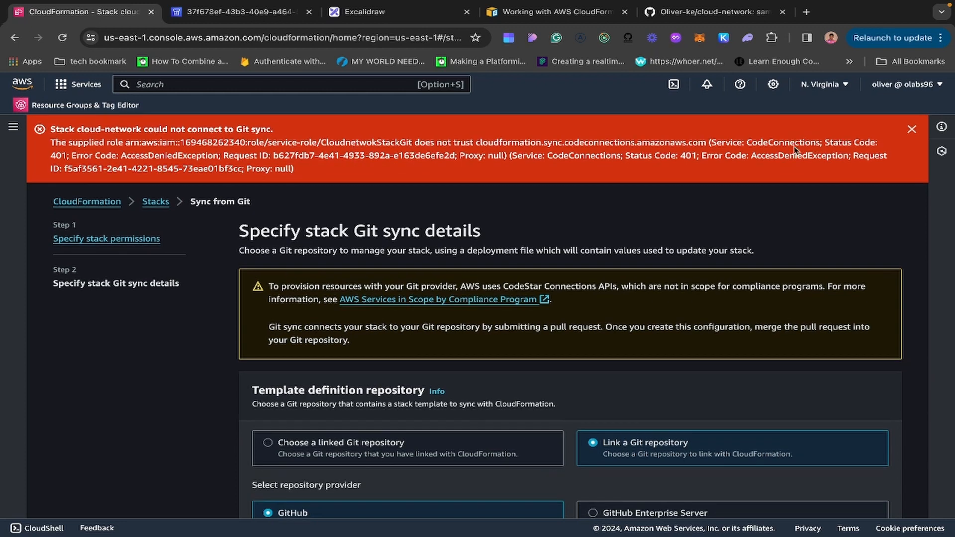
Dismiss the error banner and submit the Git sync configuration again with the same settings.
left_click(910, 131)
scroll(560, 229, "down", 10)
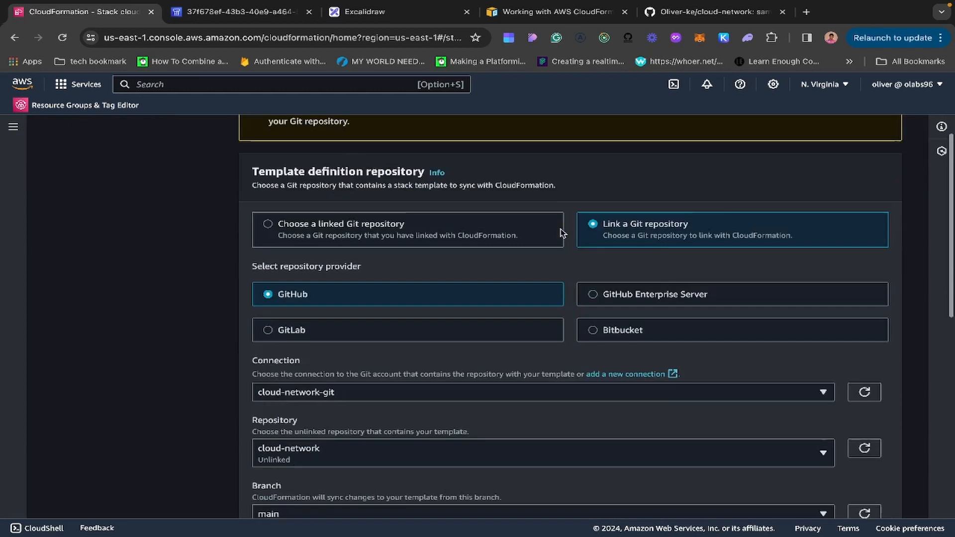
left_click(835, 496)
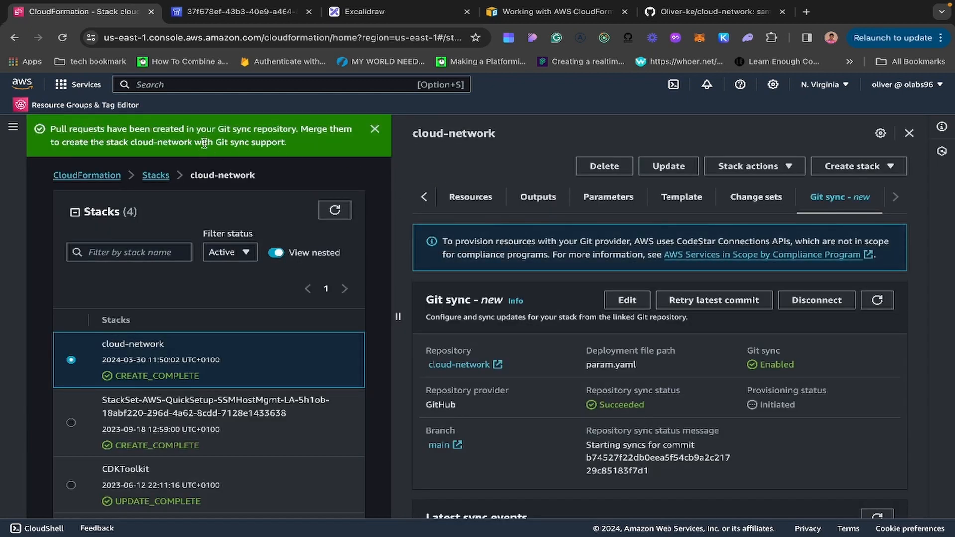
Reload the cloud-network repository on GitHub and open the pull request "Add AWS Cloudformation Deployment file for cloud-network stack".
scroll(587, 326, "down", 3)
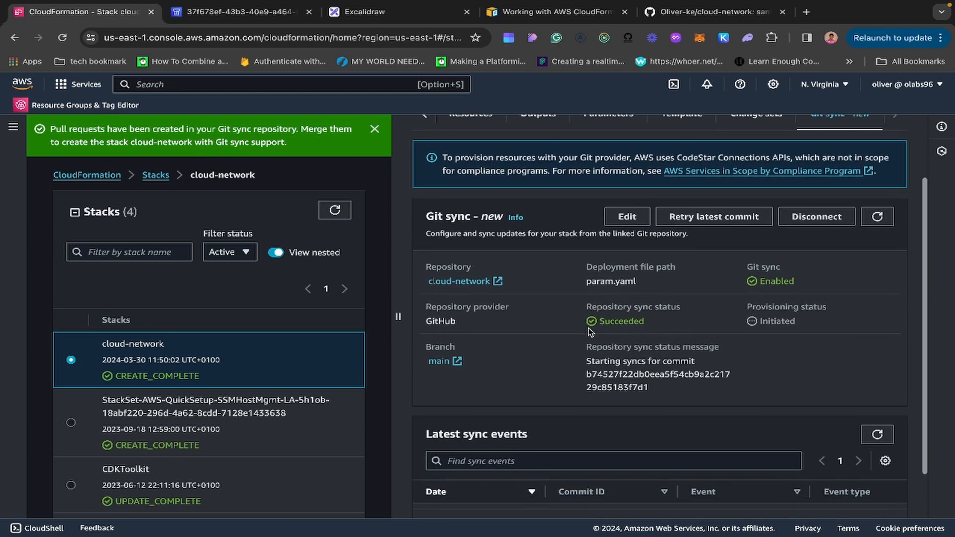
scroll(572, 328, "up", 2)
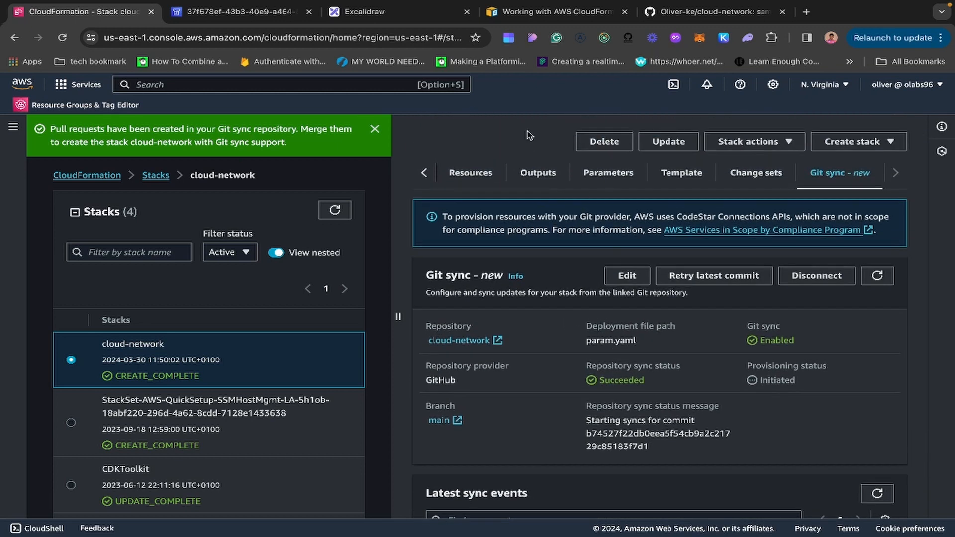
scroll(611, 283, "up", 1)
left_click(675, 16)
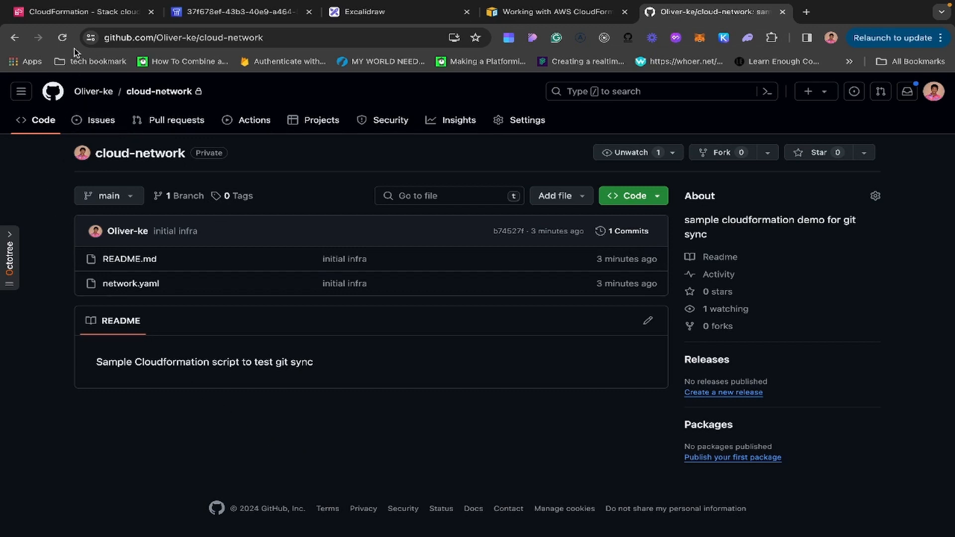
left_click(62, 37)
left_click(178, 123)
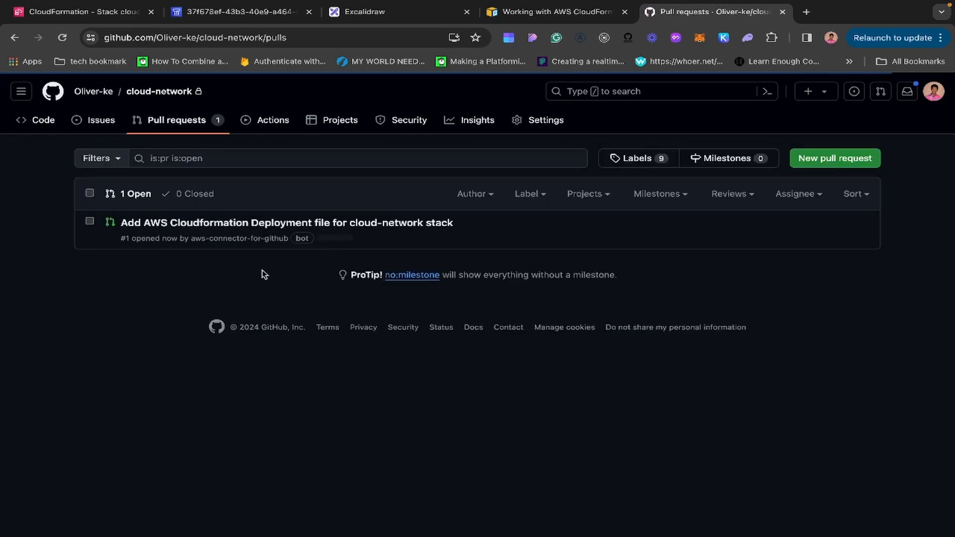
mouse_move(261, 222)
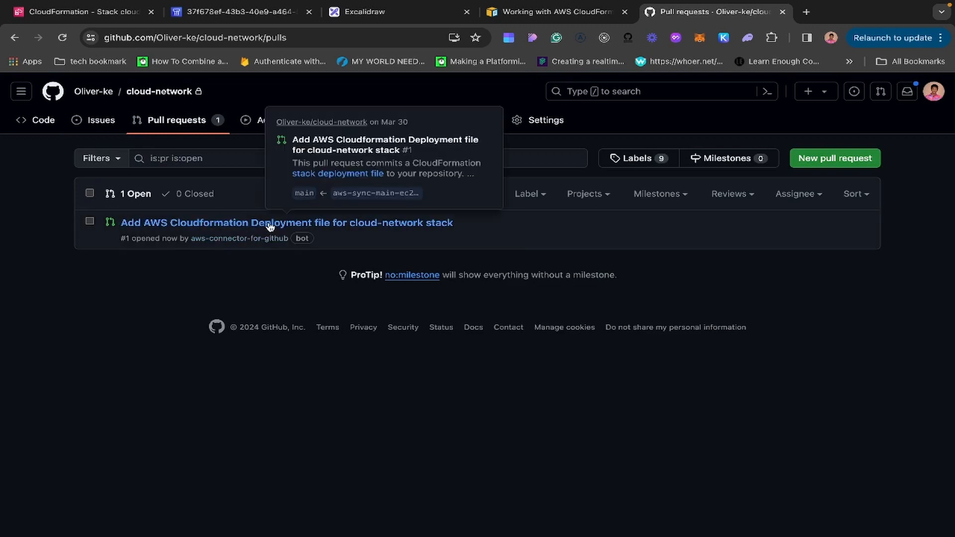
left_click(221, 224)
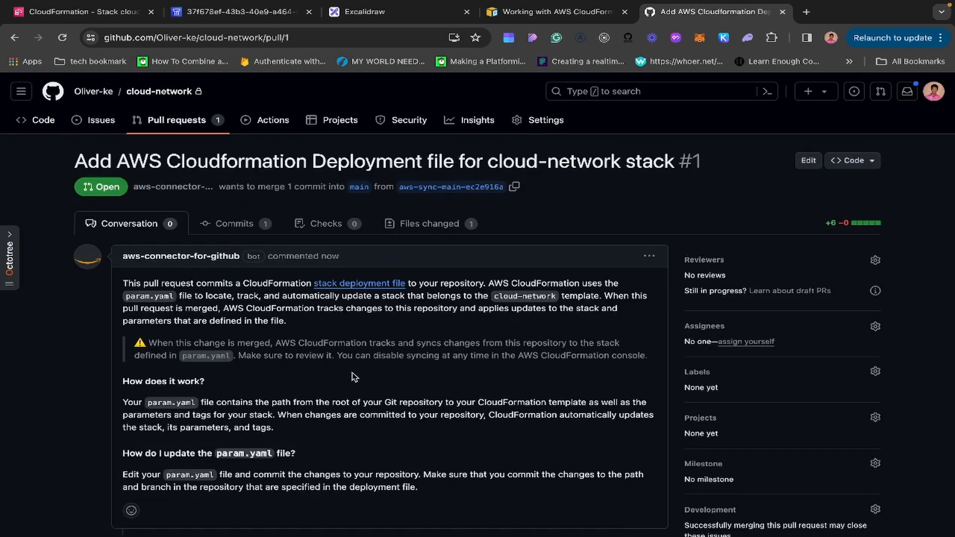
Review the deployment file pull request's description and merge it into main with the default commit message.
scroll(435, 356, "down", 2)
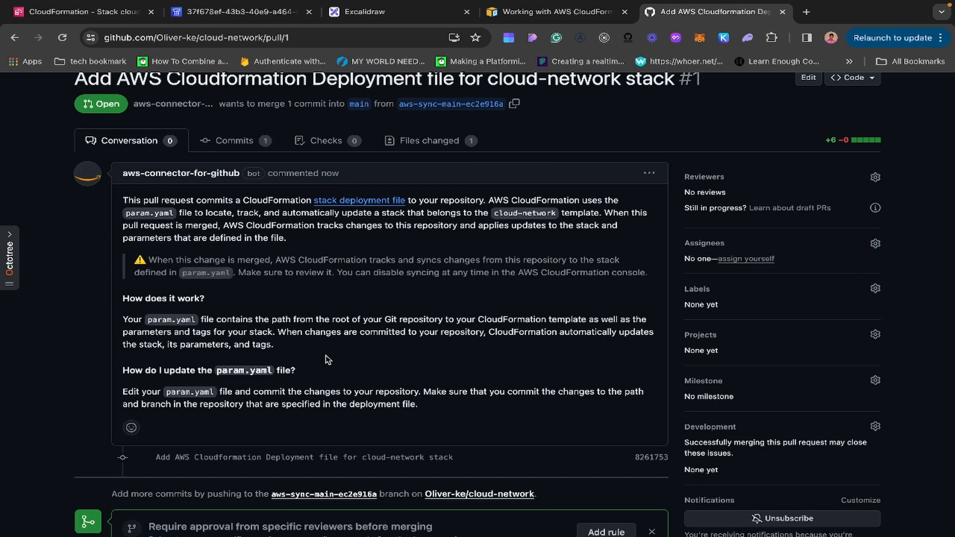
scroll(327, 359, "down", 3)
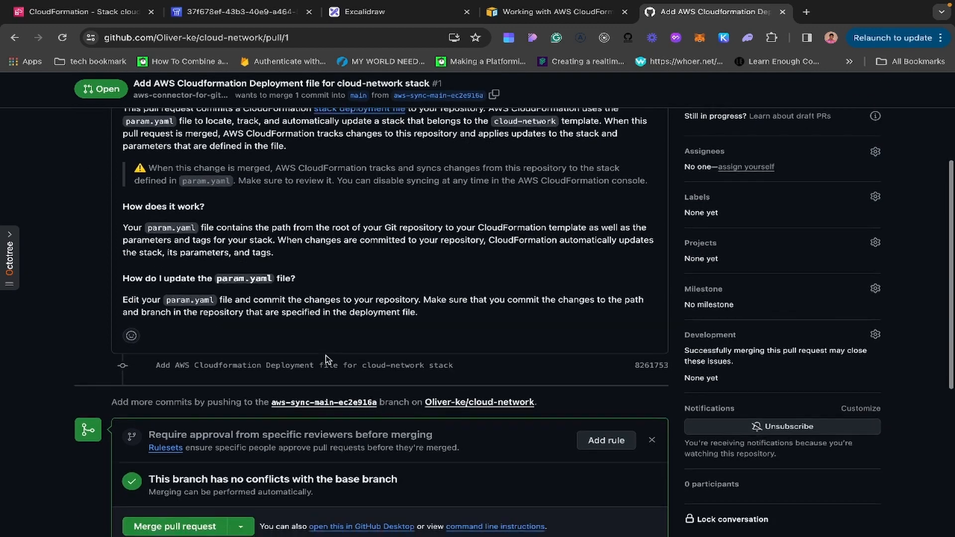
scroll(245, 402, "up", 5)
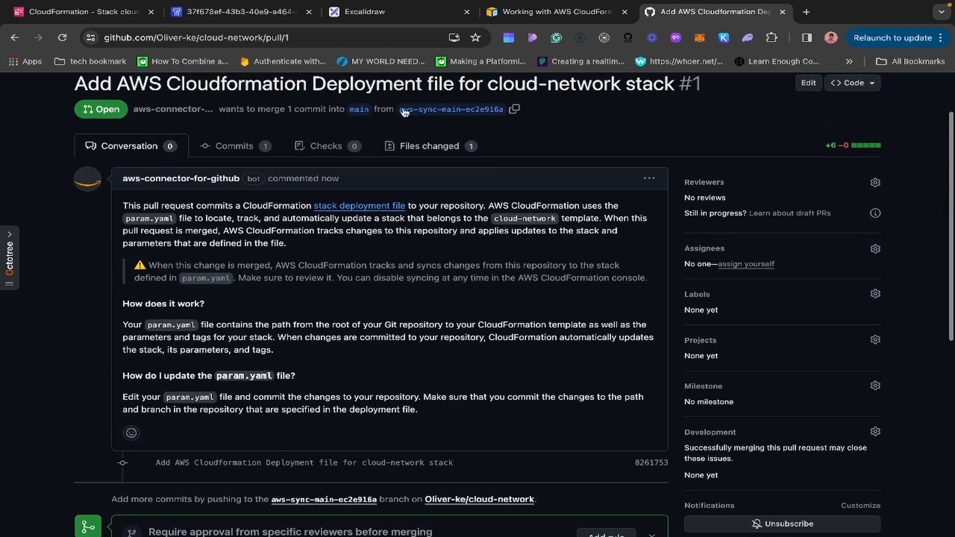
left_click(84, 12)
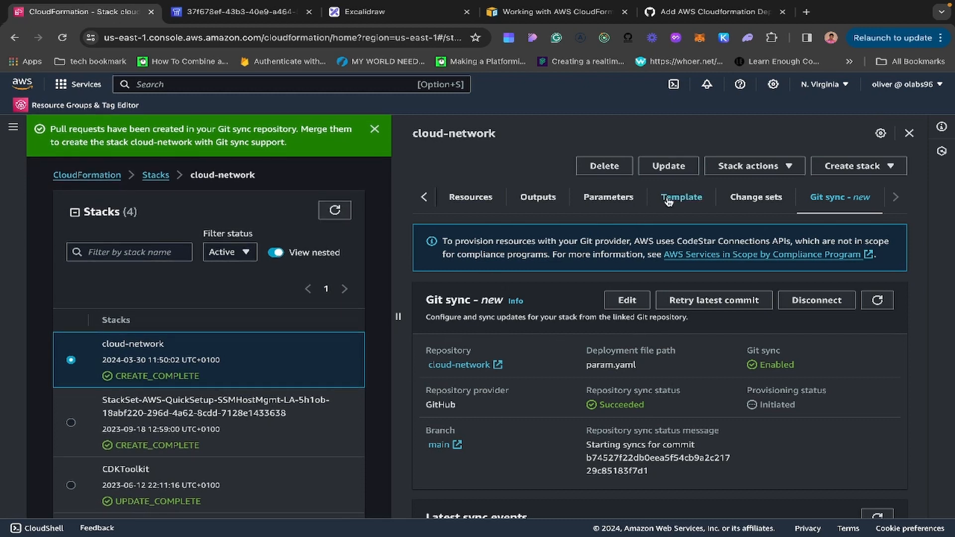
left_click(694, 12)
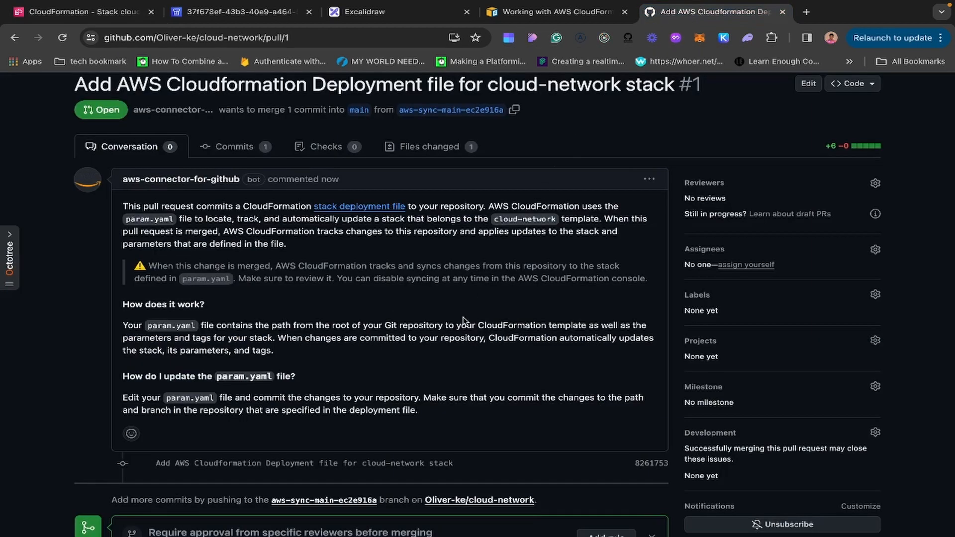
scroll(468, 321, "down", 4)
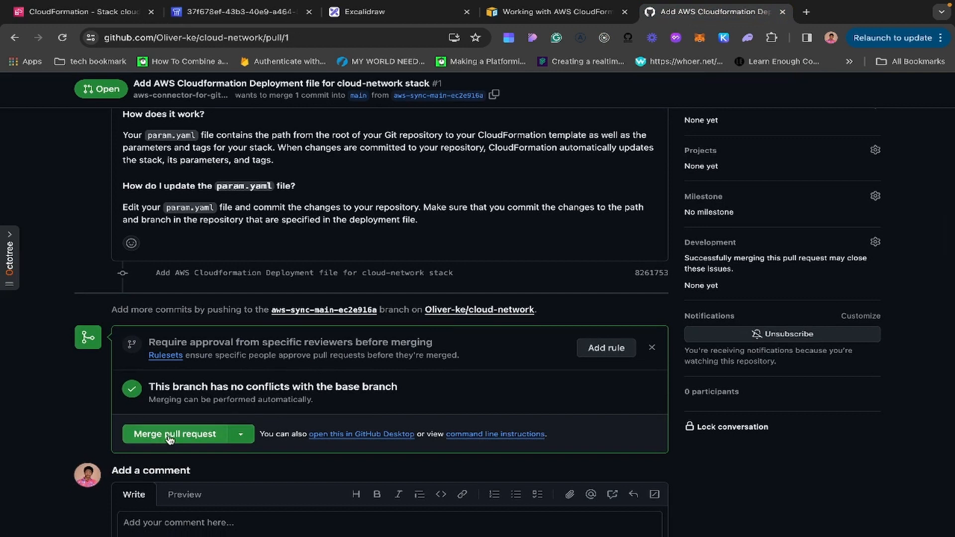
left_click(169, 436)
left_click(170, 431)
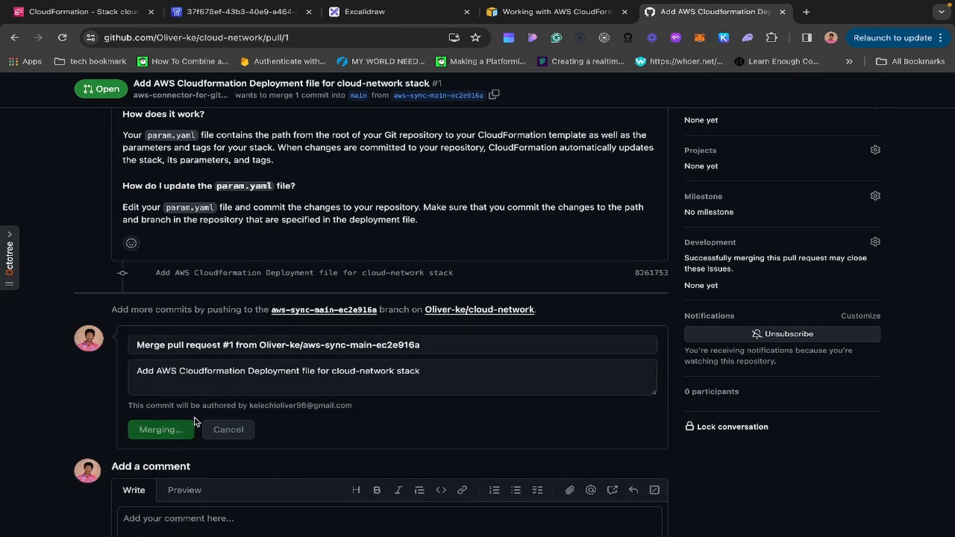
scroll(381, 279, "up", 1)
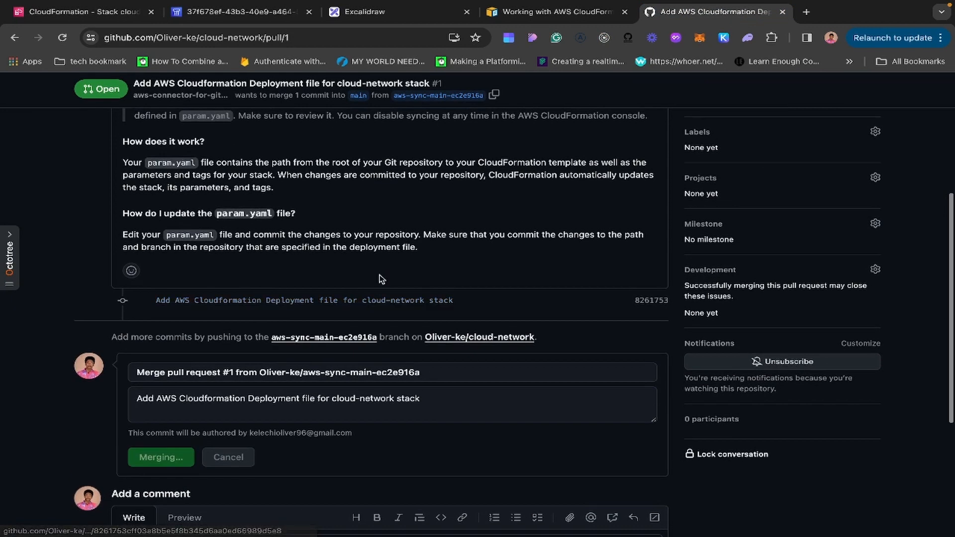
scroll(396, 261, "up", 3)
scroll(396, 261, "up", 3)
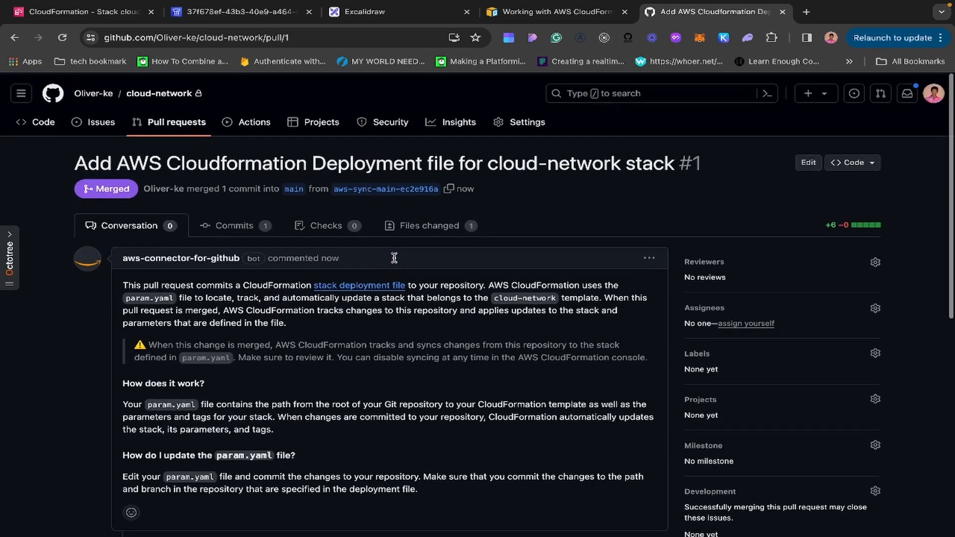
Return to the CloudFormation console and check the cloud-network stack's Git sync status and latest sync events.
left_click(115, 18)
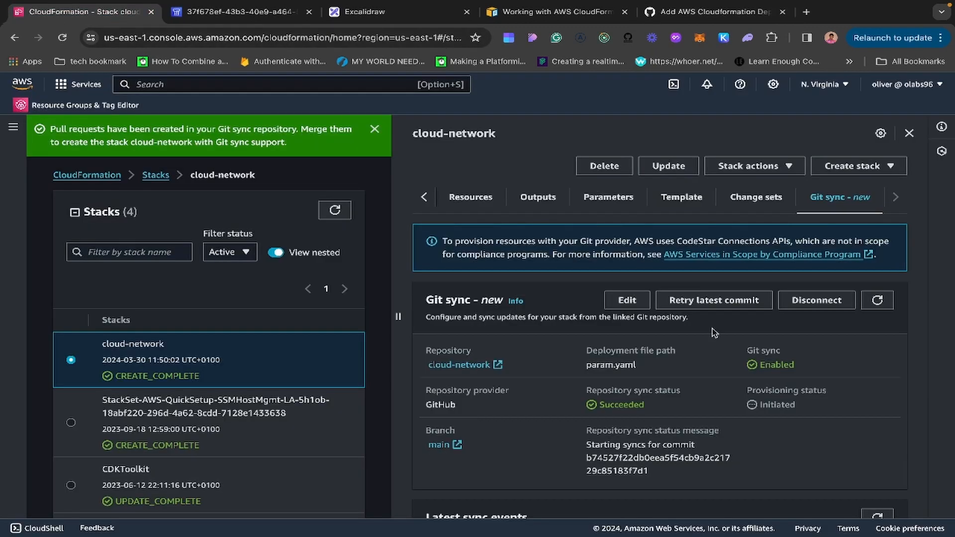
scroll(712, 338, "down", 3)
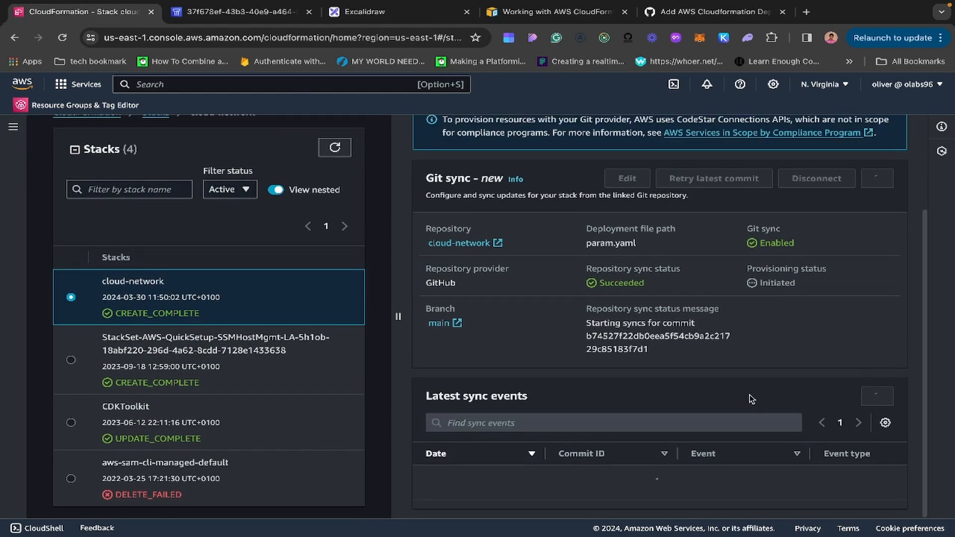
scroll(749, 391, "down", 2)
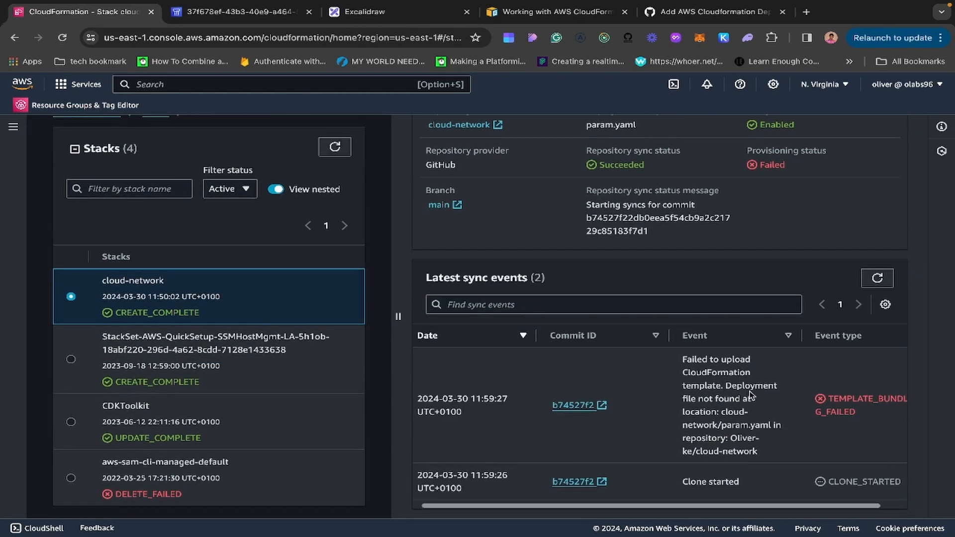
scroll(751, 396, "right", 2)
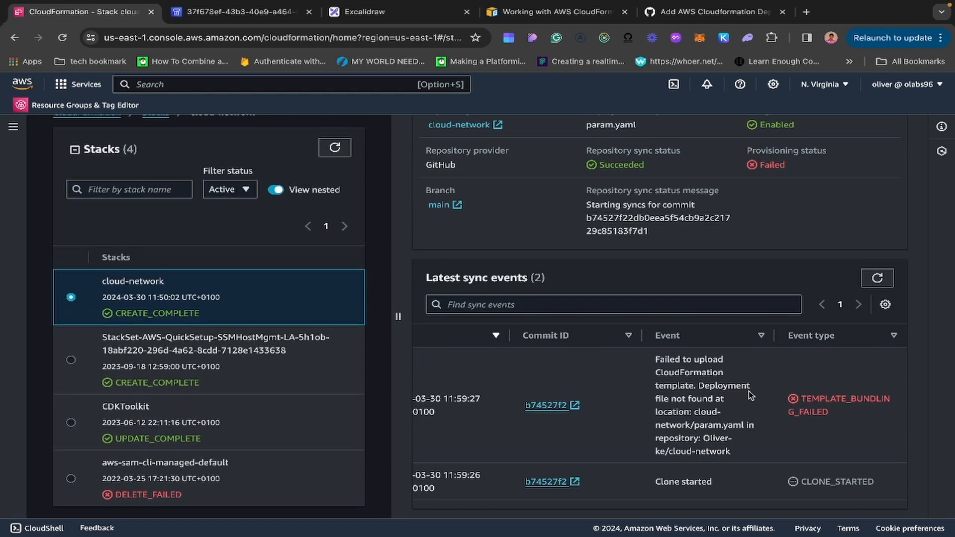
scroll(751, 396, "left", 2)
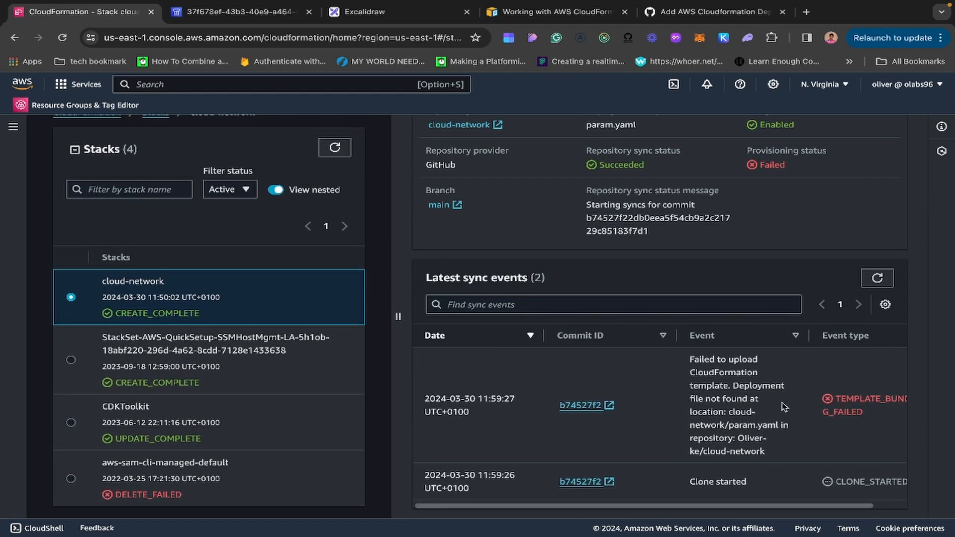
Examine the updated sync events, including the change set entries, and recheck the repository sync and provisioning statuses for cloud-network.
scroll(768, 404, "up", 2)
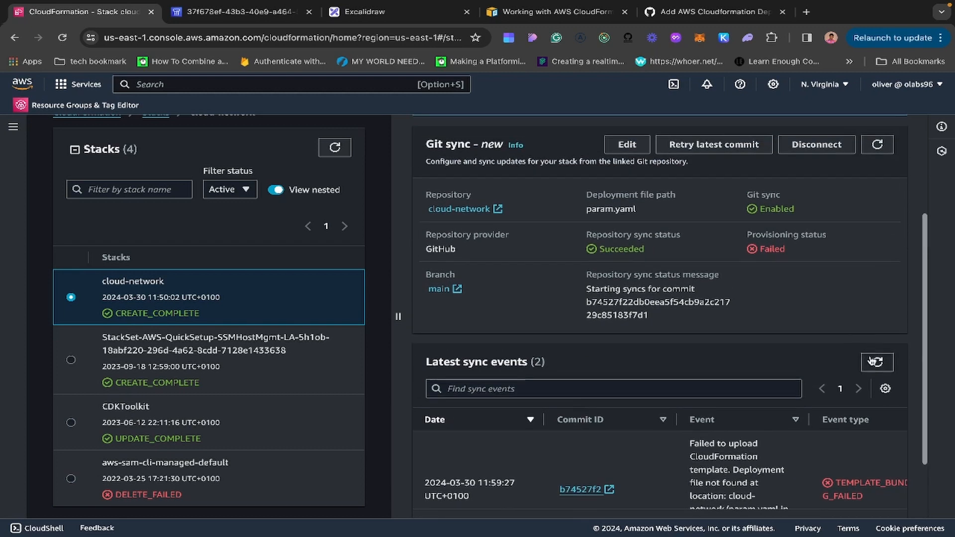
scroll(741, 368, "down", 3)
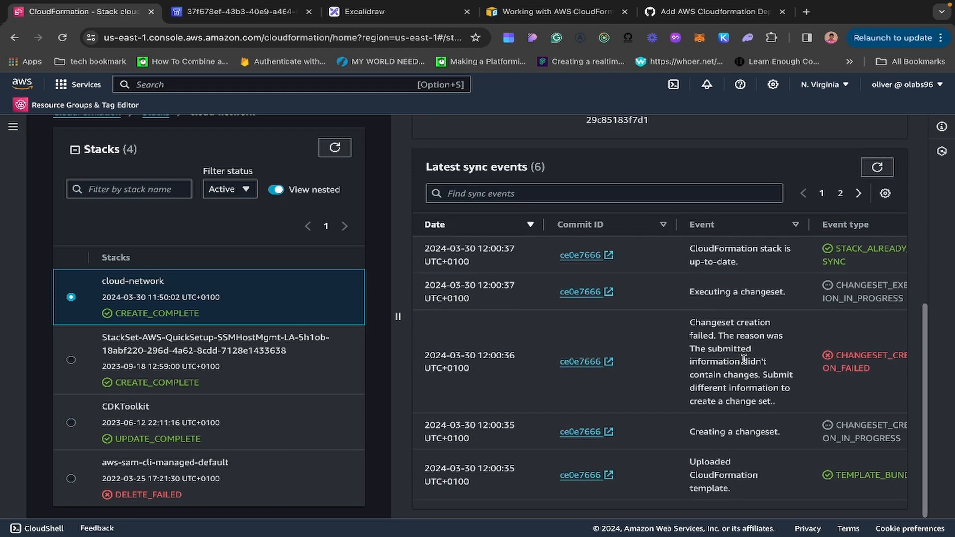
scroll(743, 360, "right", 2)
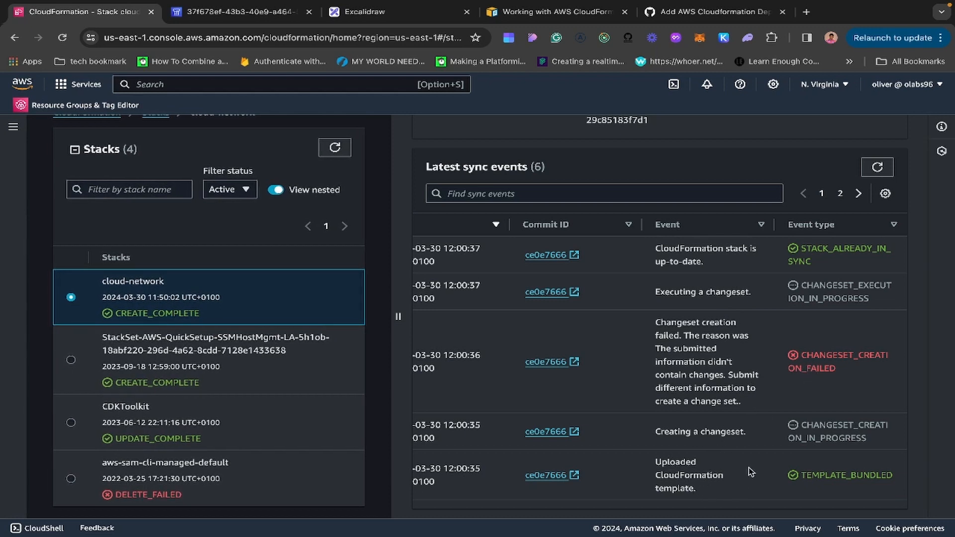
scroll(751, 443, "up", 1)
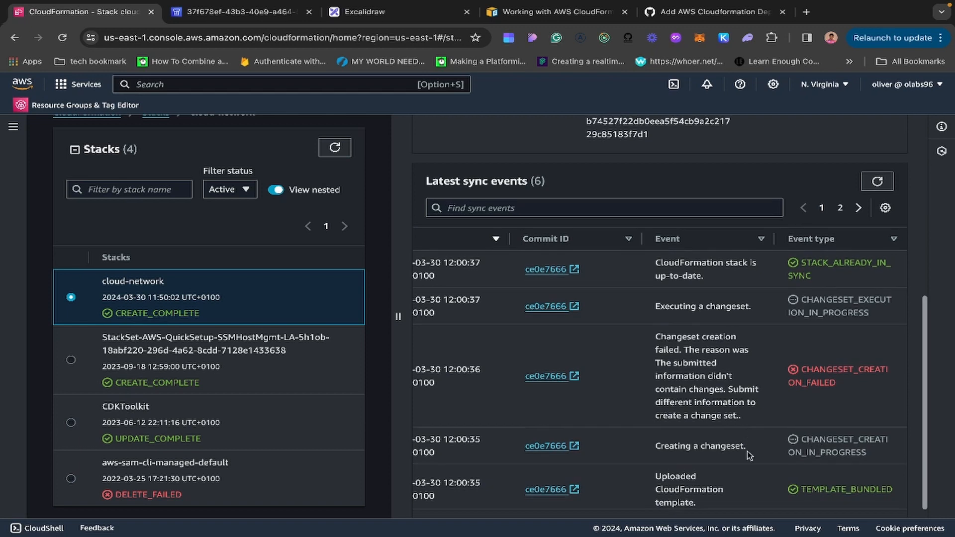
scroll(739, 456, "up", 2)
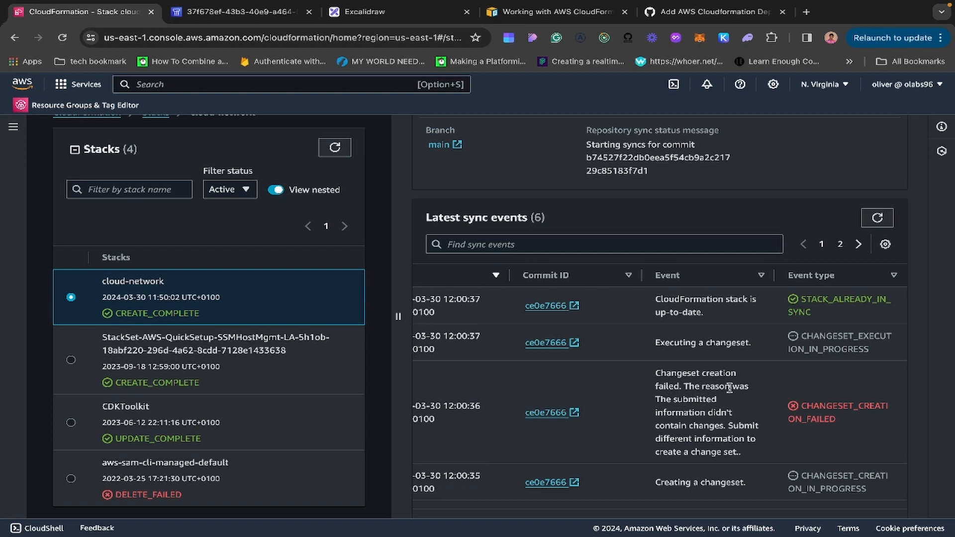
scroll(730, 387, "up", 1)
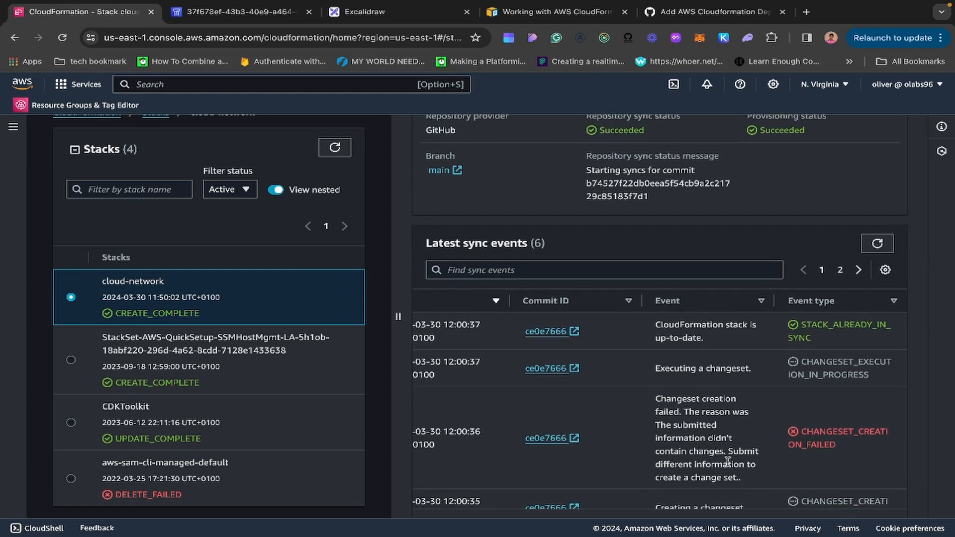
scroll(765, 440, "up", 1)
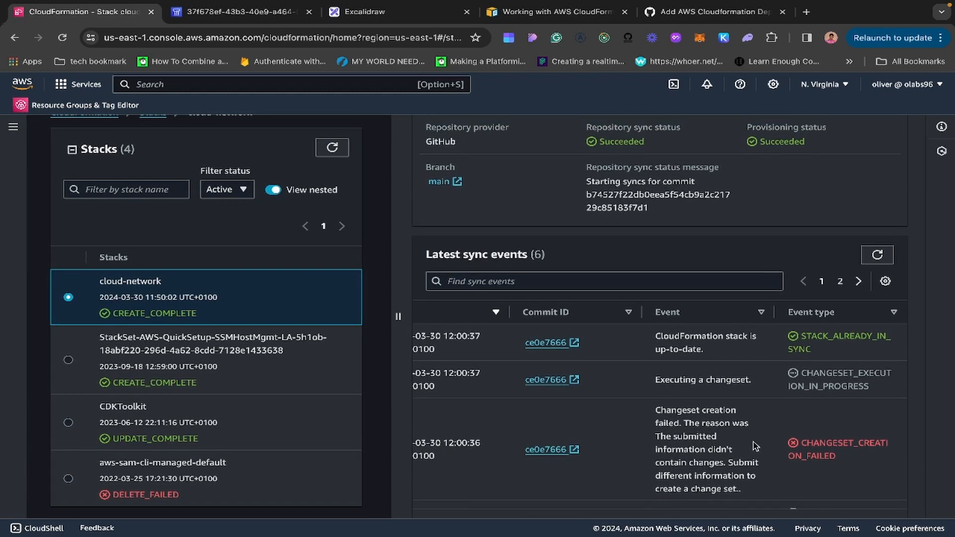
scroll(734, 443, "down", 2)
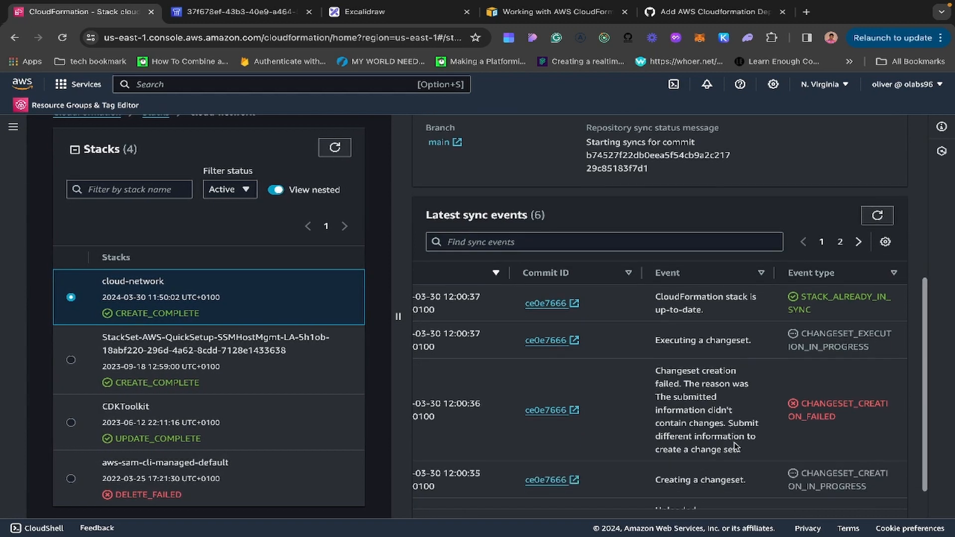
scroll(733, 440, "down", 1)
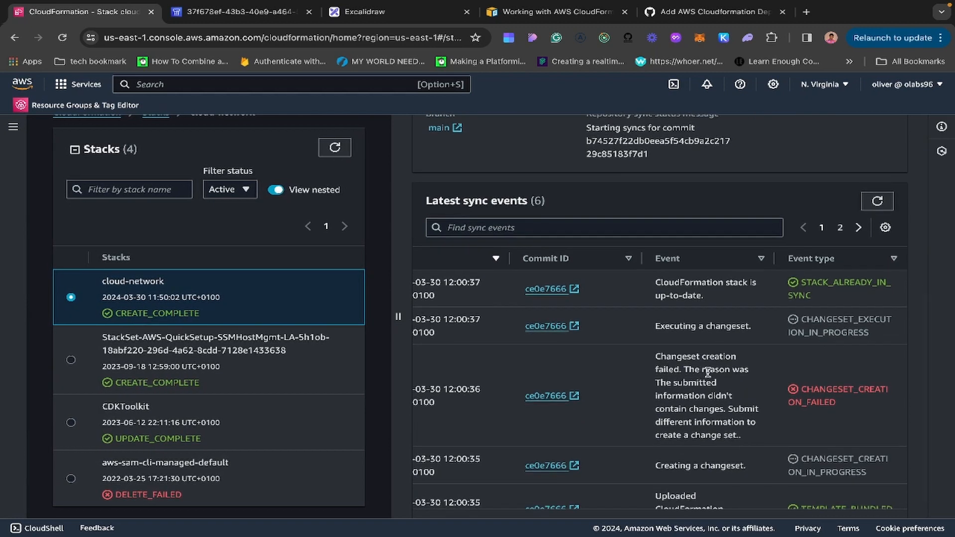
scroll(700, 395, "up", 1)
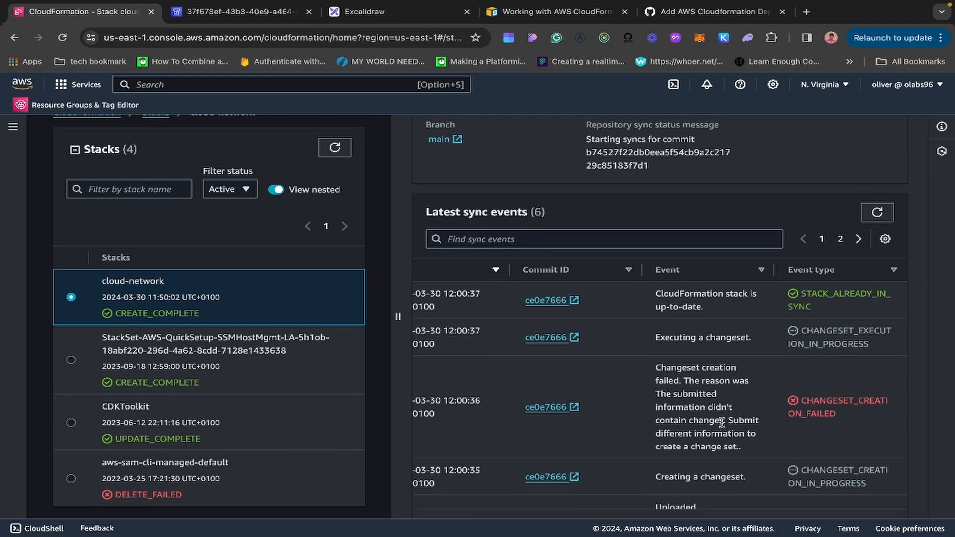
scroll(713, 393, "up", 1)
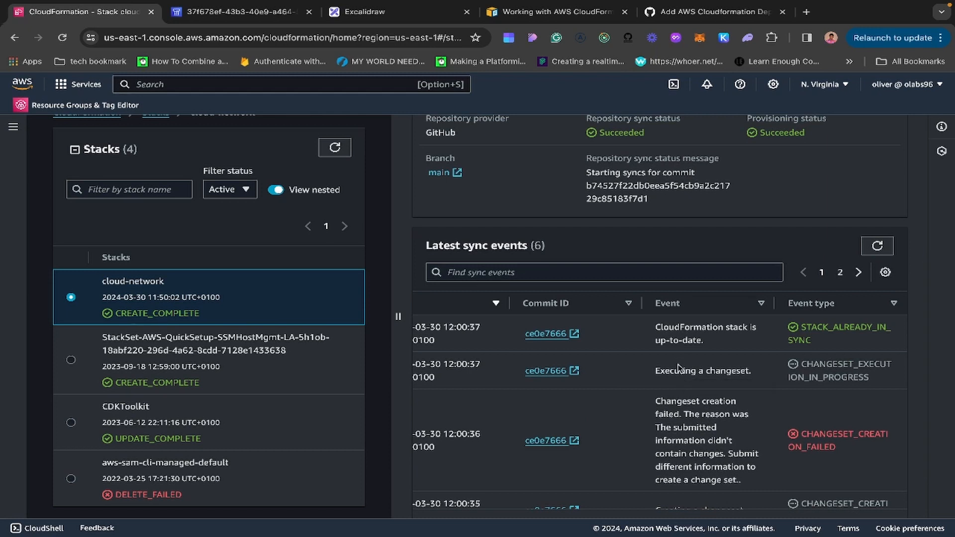
scroll(676, 364, "up", 3)
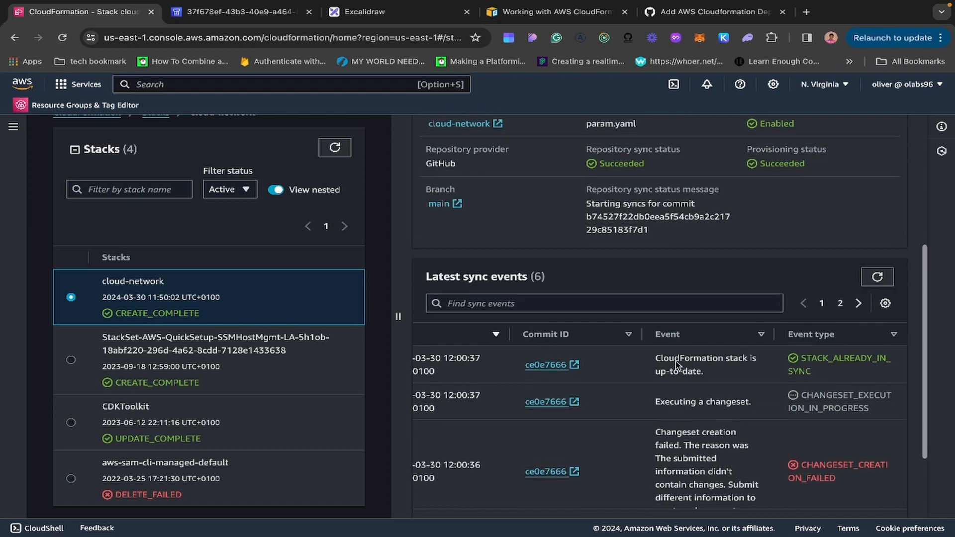
scroll(675, 364, "up", 1)
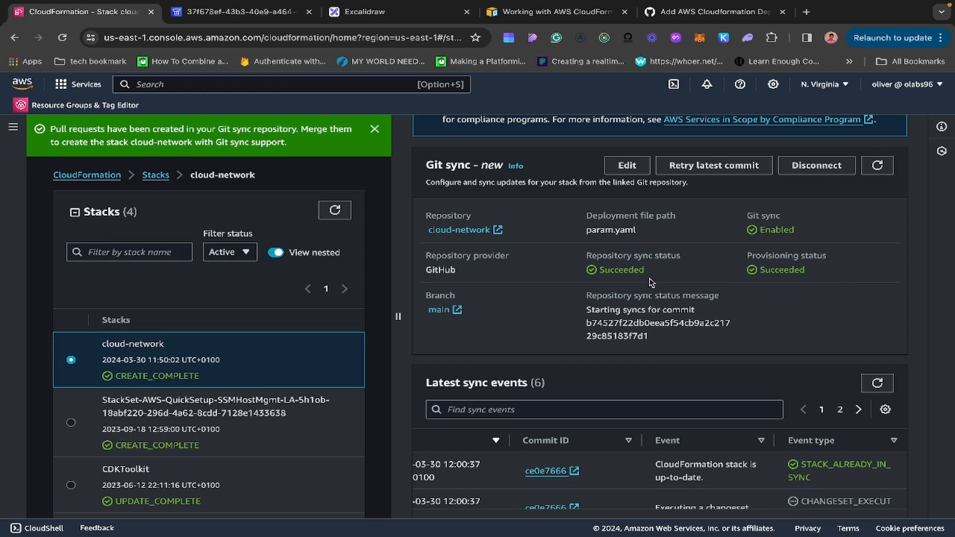
scroll(666, 284, "up", 4)
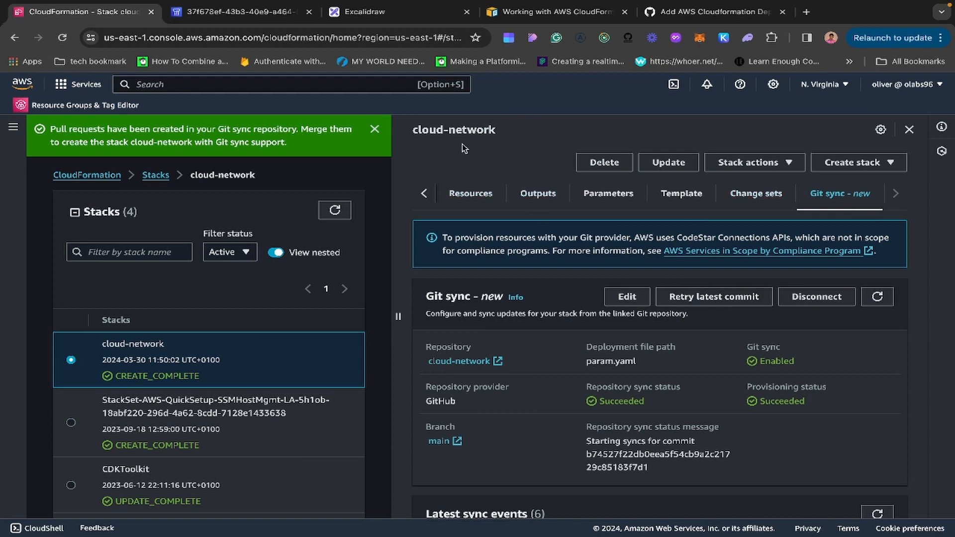
Switch to VS Code and review the parameters, mappings and NATInstance resource in network.yaml.
key("ctrl+Left")
left_click(548, 247)
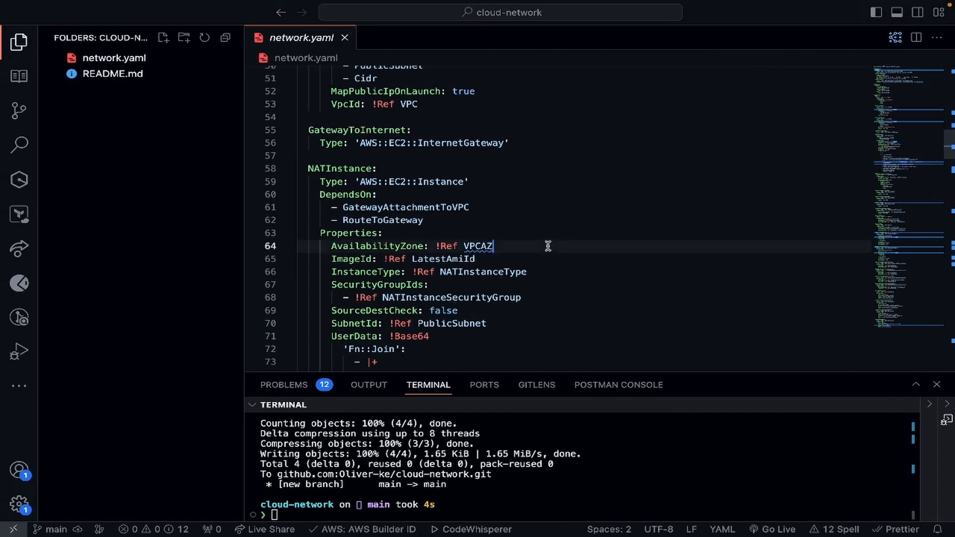
scroll(541, 225, "up", 3)
scroll(541, 225, "up", 2)
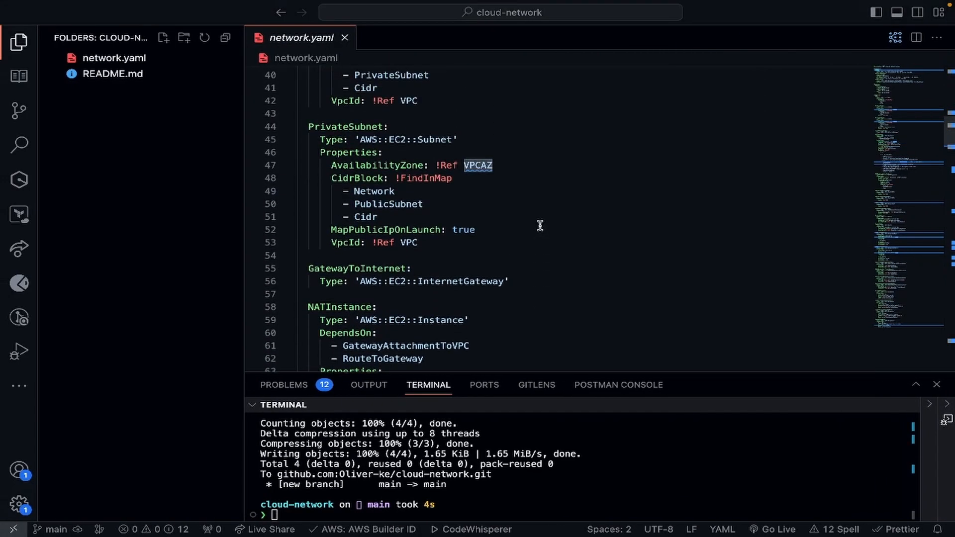
scroll(539, 226, "up", 10)
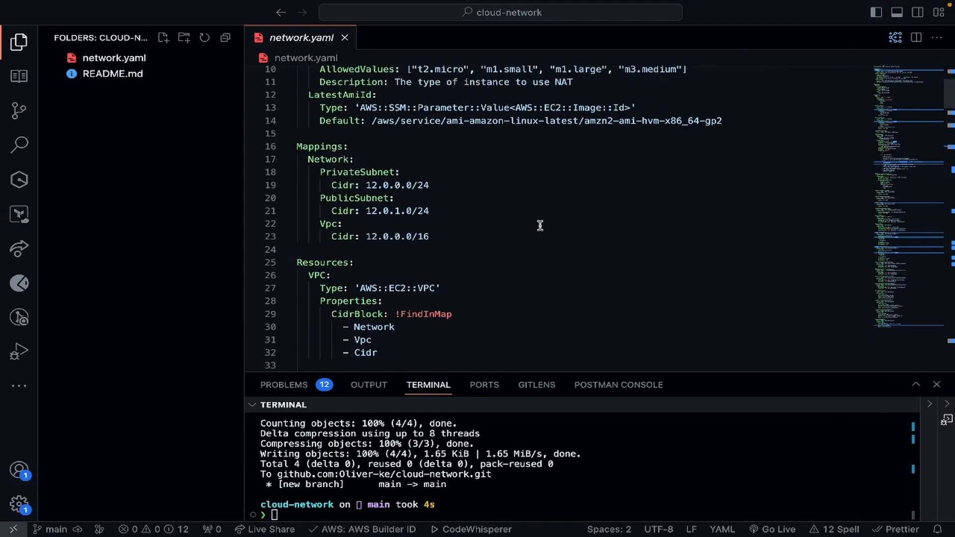
scroll(540, 225, "up", 3)
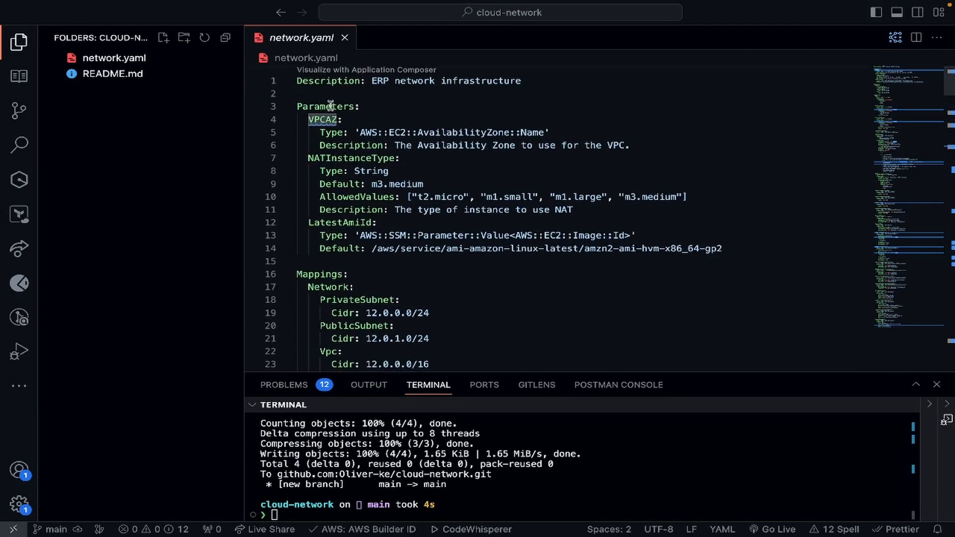
scroll(541, 205, "down", 12)
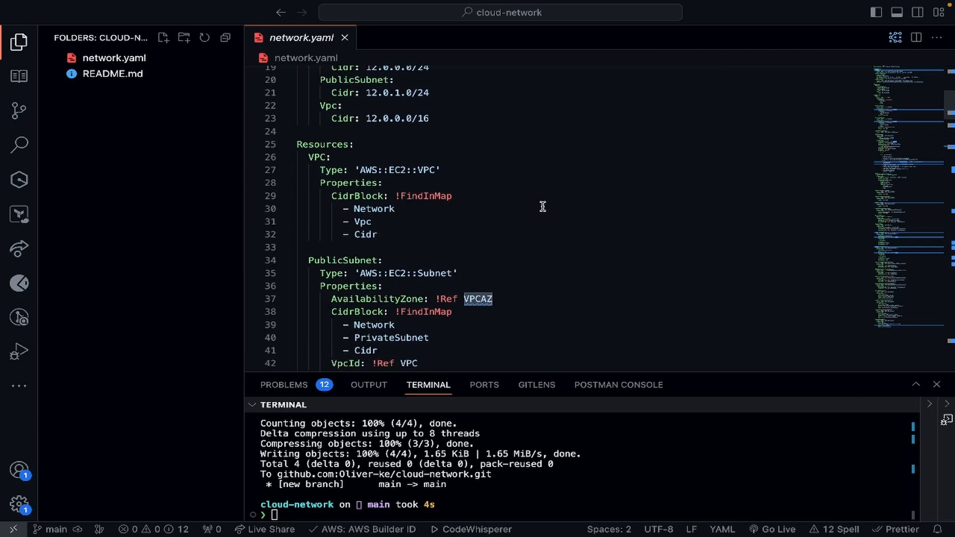
scroll(542, 206, "down", 11)
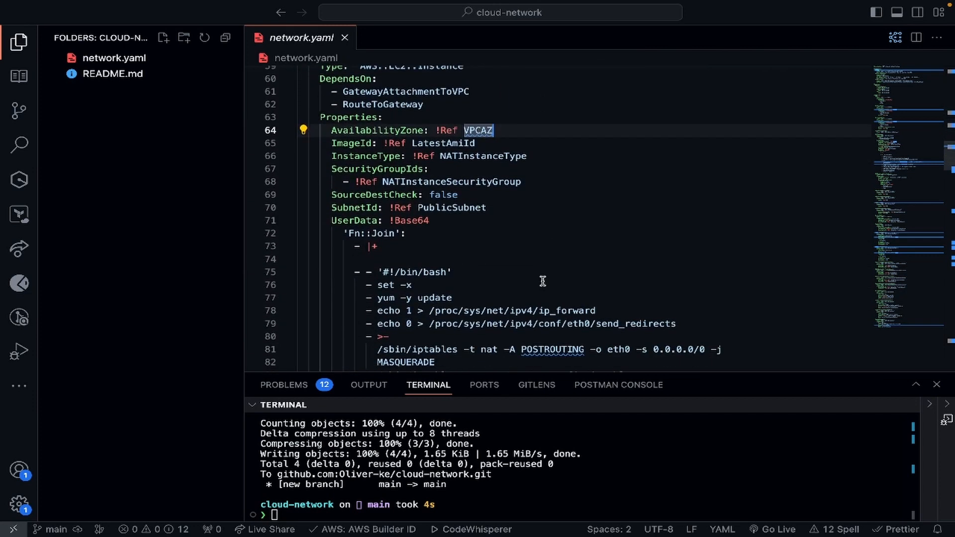
scroll(543, 281, "up", 12)
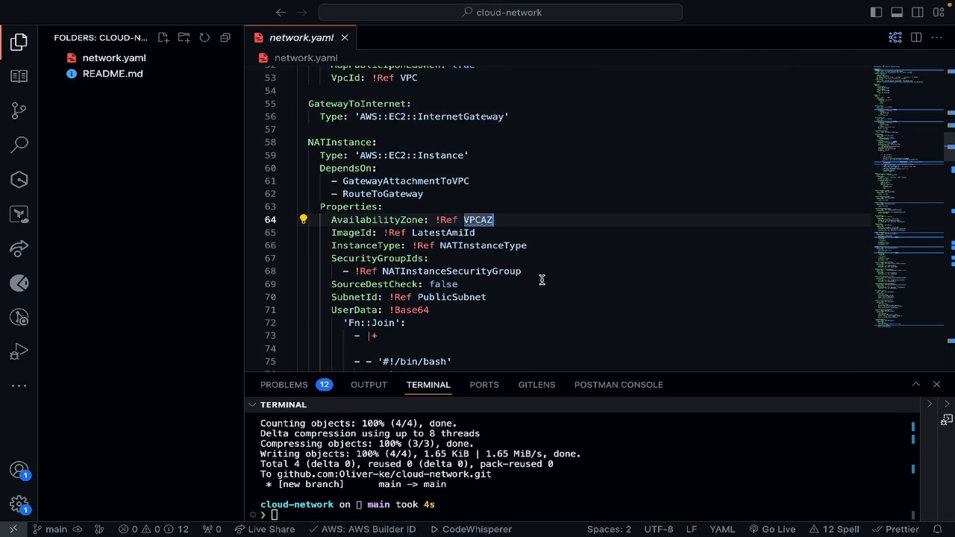
scroll(542, 280, "down", 5)
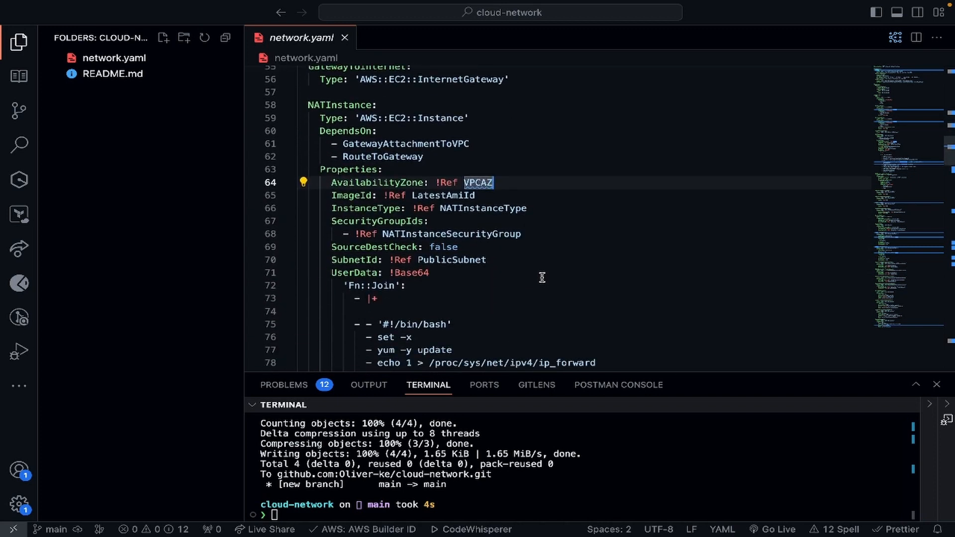
scroll(542, 278, "up", 2)
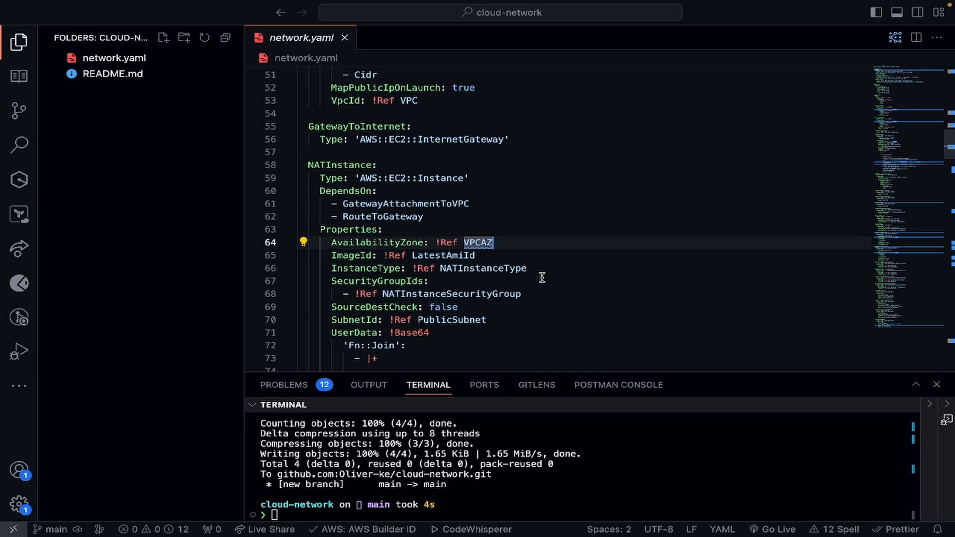
scroll(503, 242, "up", 1)
scroll(503, 243, "down", 7)
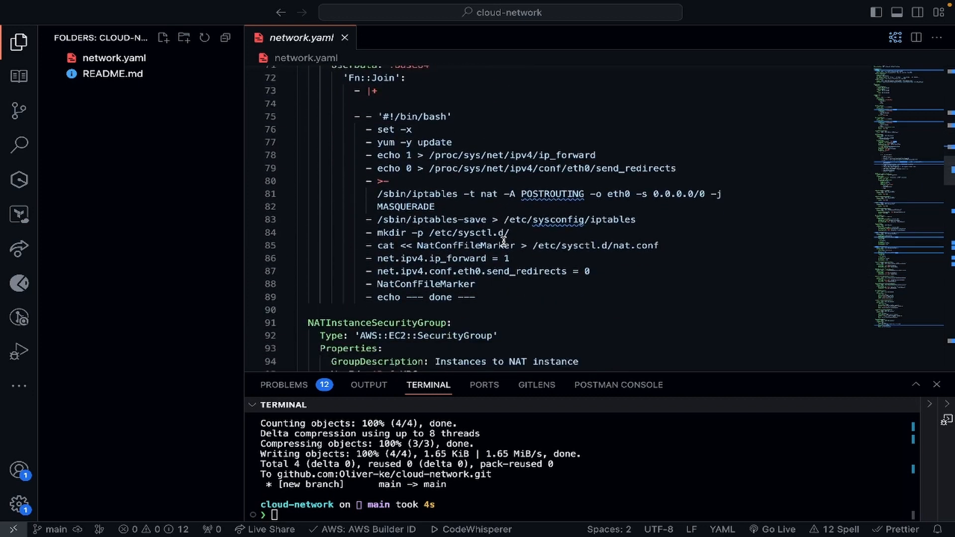
Duplicate the whole NATInstance resource block in network.yaml, placing the copy between the original block and NATInstanceSecurityGroup.
scroll(503, 244, "up", 1)
left_click_drag(486, 344, 305, 90)
scroll(422, 137, "up", 5)
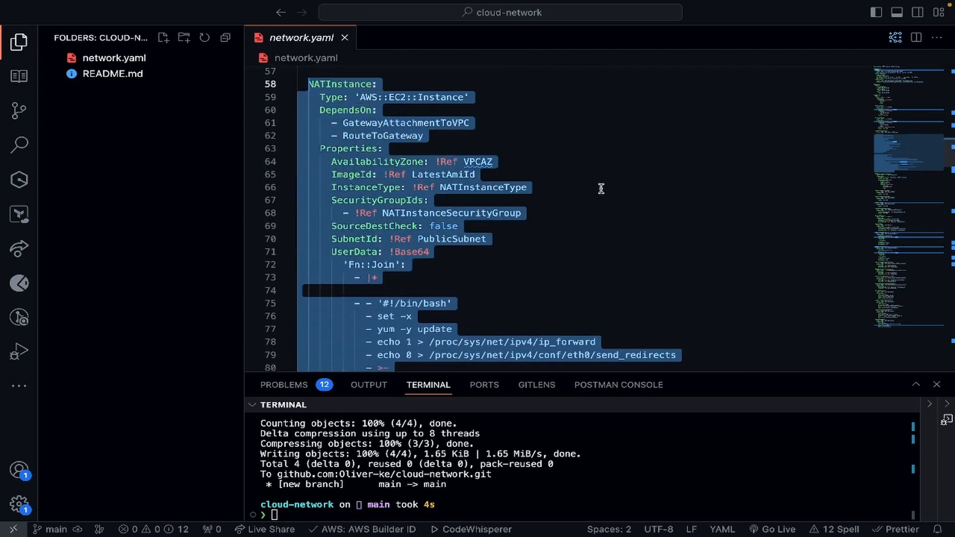
scroll(657, 245, "down", 6)
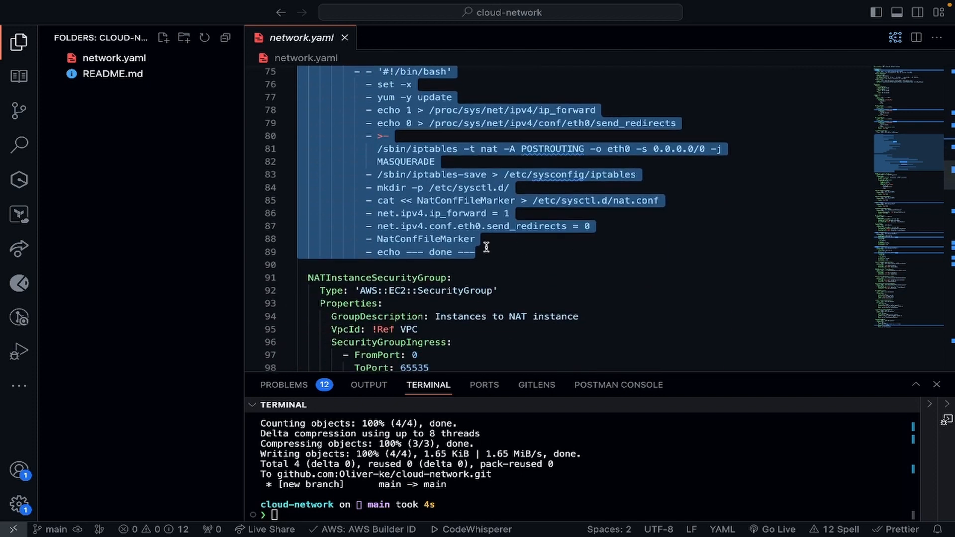
left_click(533, 259)
key("Return")
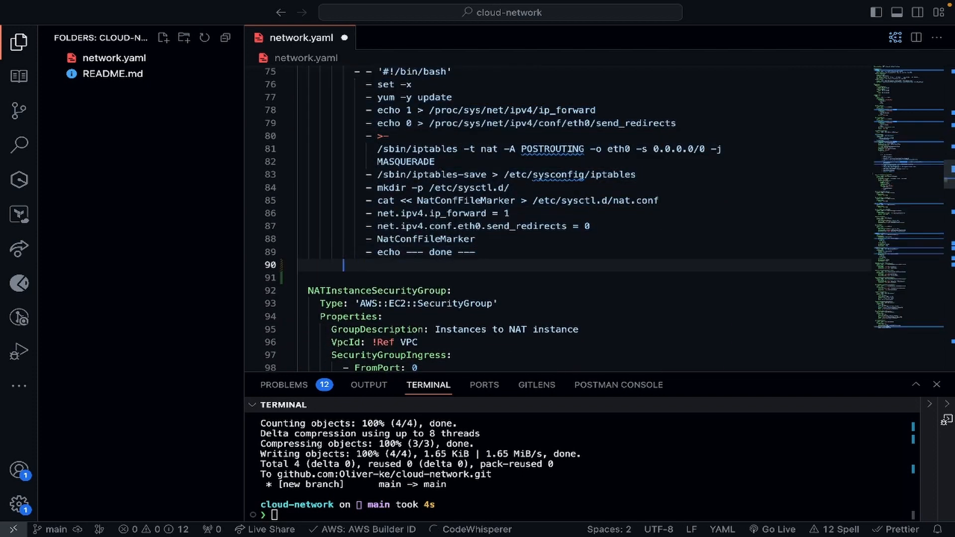
key("Return")
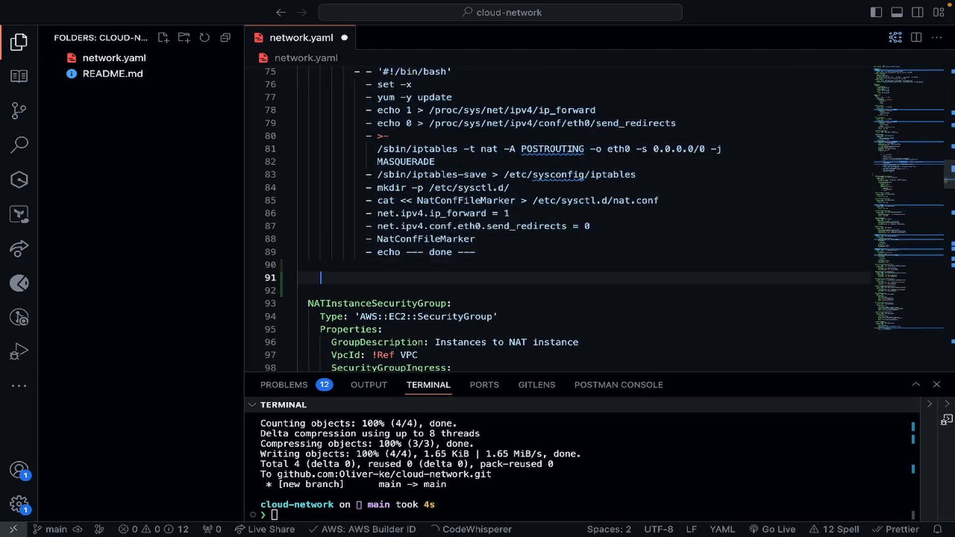
key("super+v")
scroll(522, 232, "up", 5)
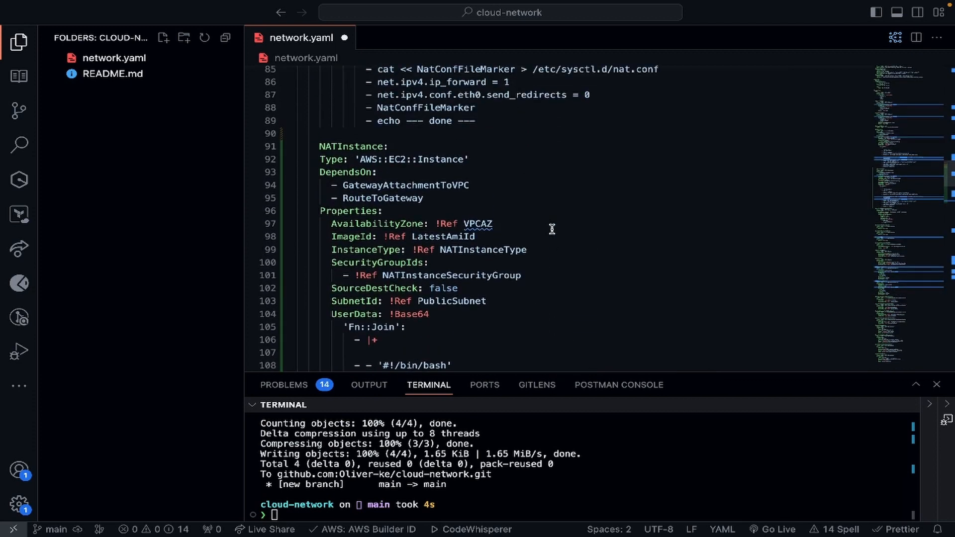
scroll(522, 232, "up", 2)
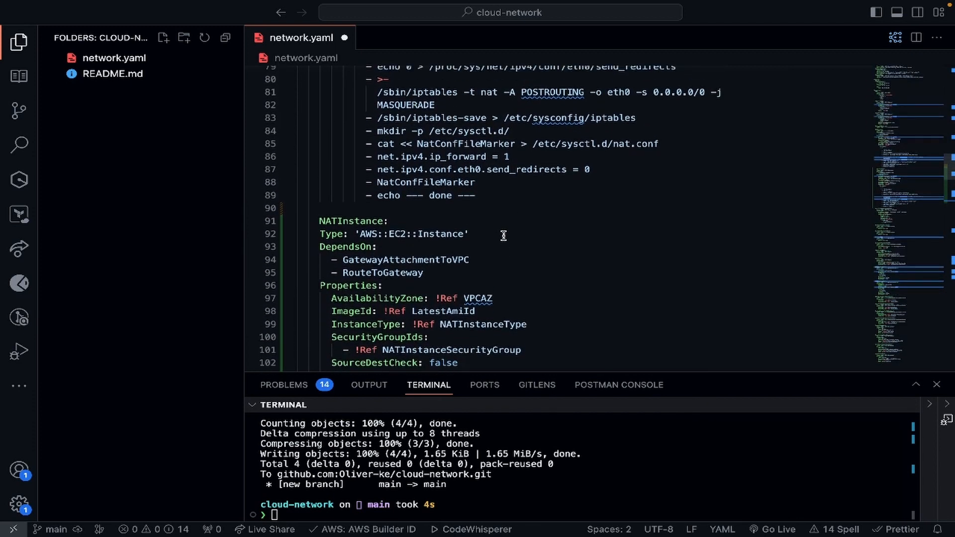
Correct the indentation of the duplicated NATInstance key in network.yaml so it lines up with the original resource key.
scroll(480, 237, "up", 8)
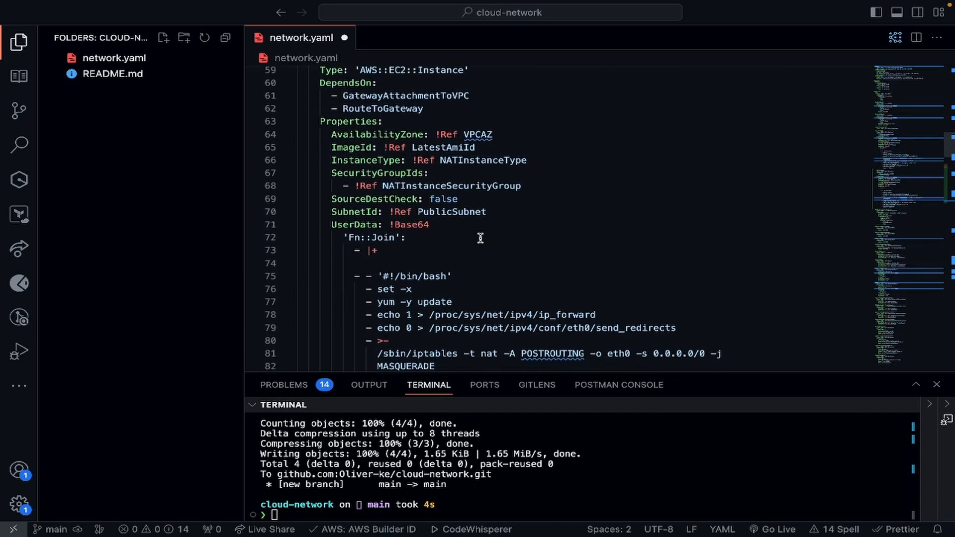
scroll(479, 238, "down", 8)
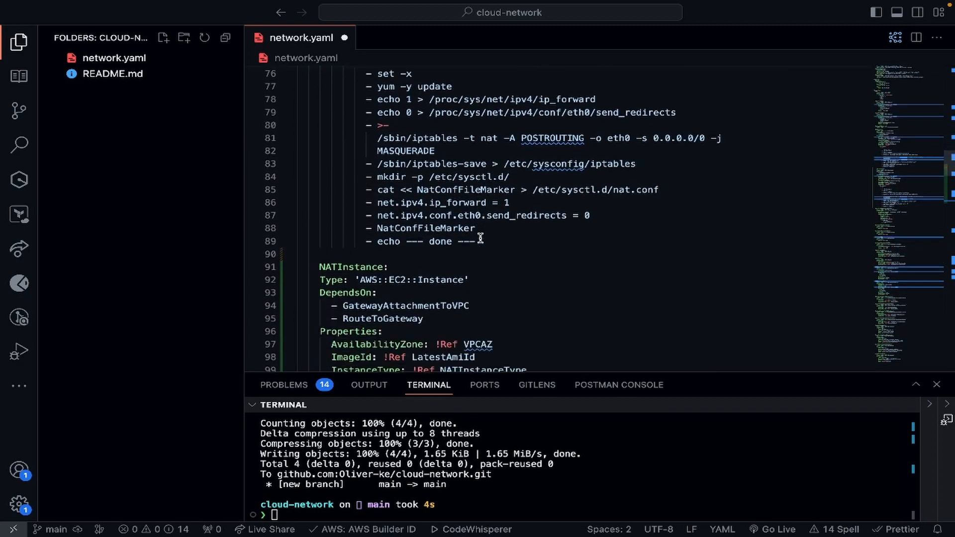
left_click(317, 246)
key("BackSpace")
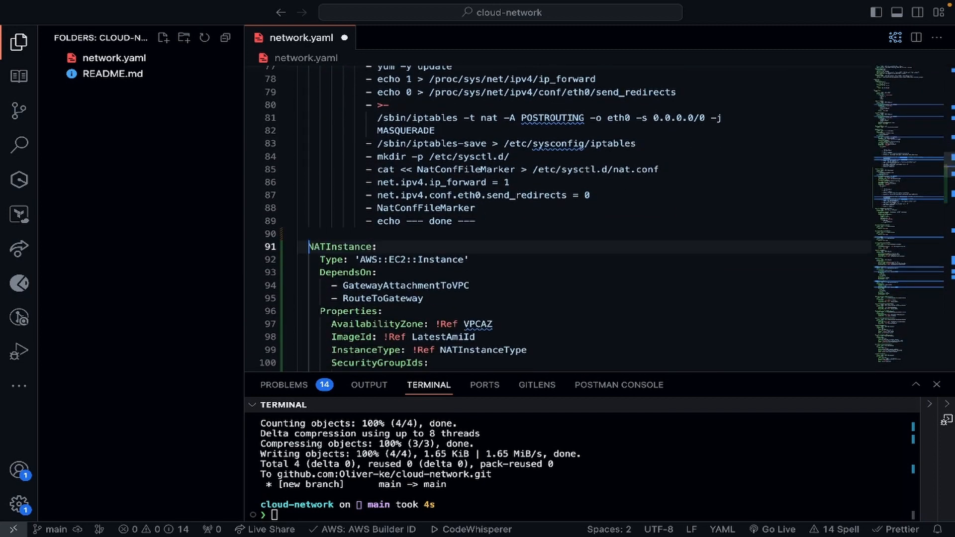
Collapse the DependsOn and Properties sections of the original NATInstance and rename the copied resource to NATInstanceTwo.
scroll(378, 221, "up", 8)
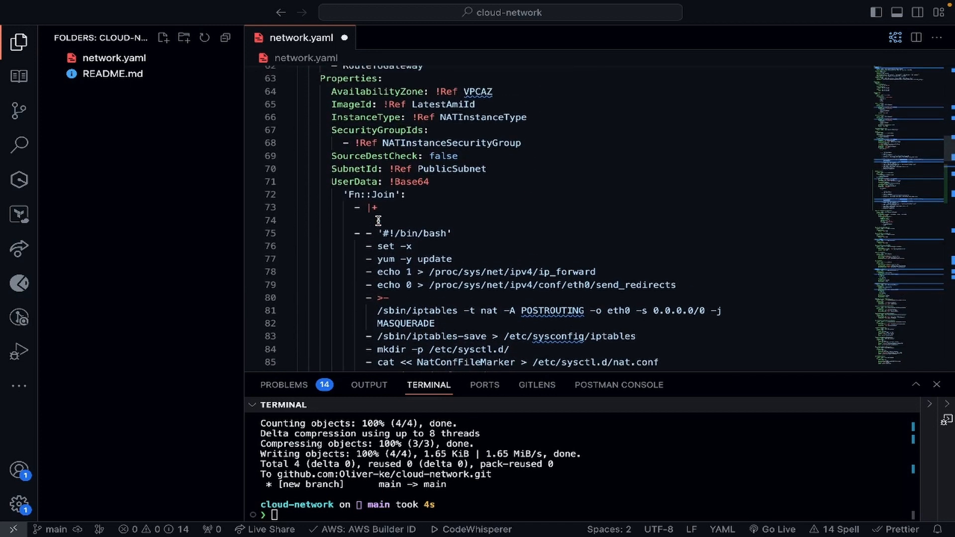
scroll(378, 221, "down", 4)
scroll(378, 221, "down", 4)
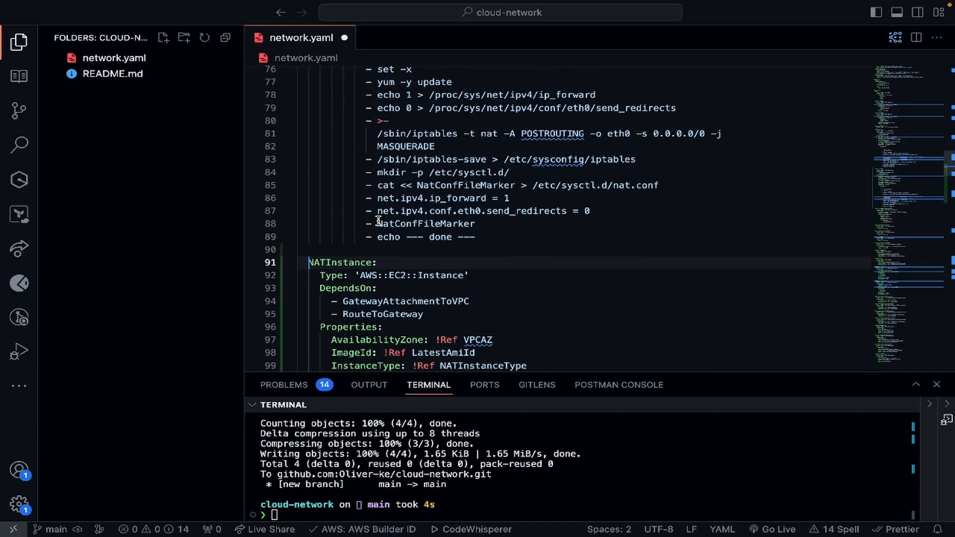
scroll(378, 221, "up", 3)
scroll(378, 221, "up", 5)
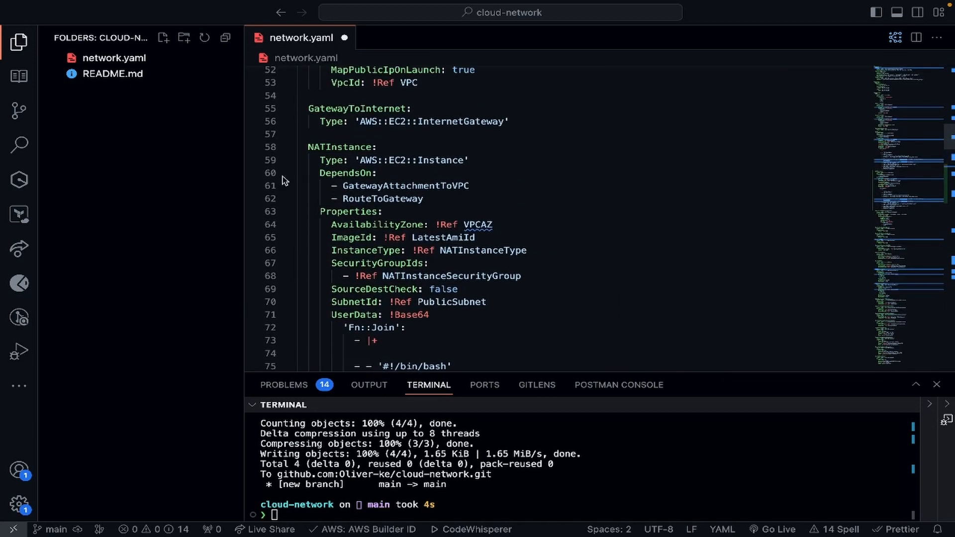
left_click(288, 174)
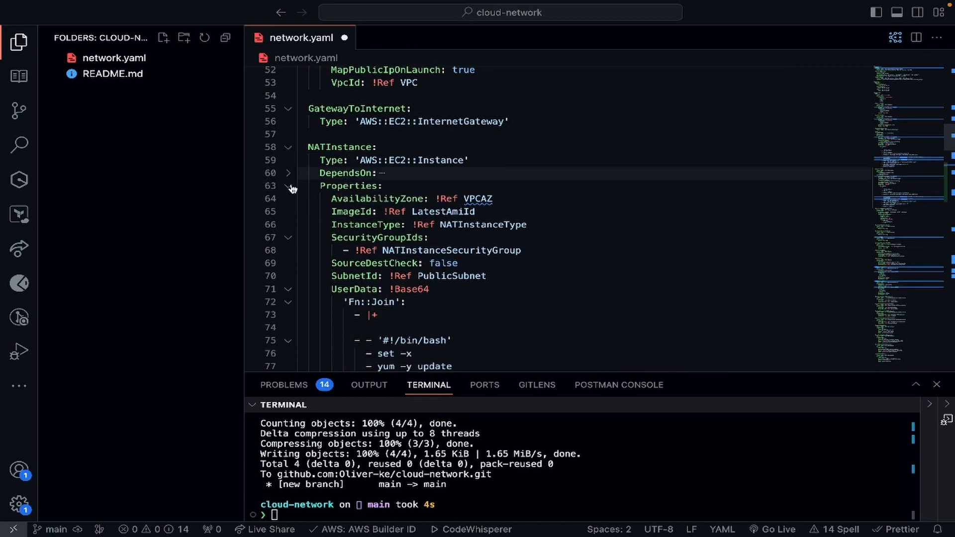
left_click(290, 186)
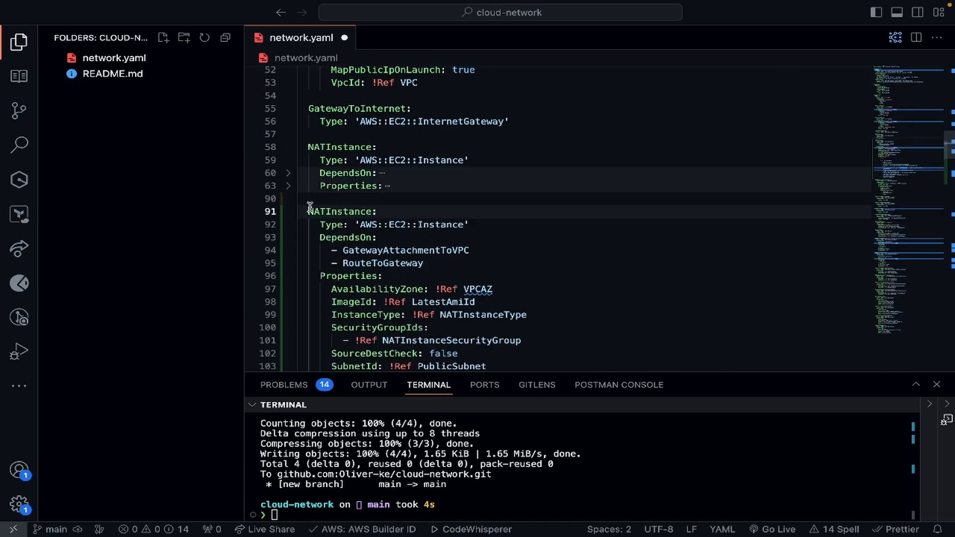
scroll(381, 191, "down", 1)
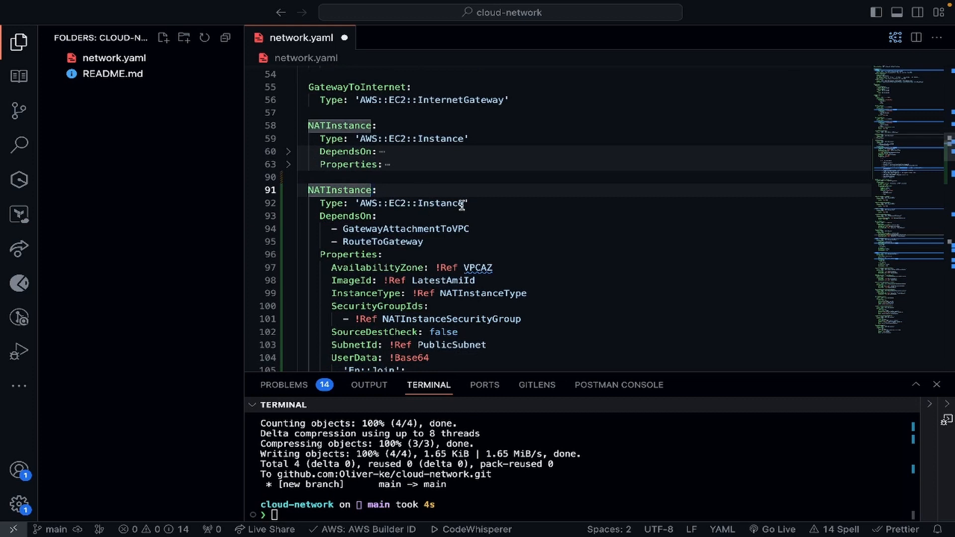
type("Two")
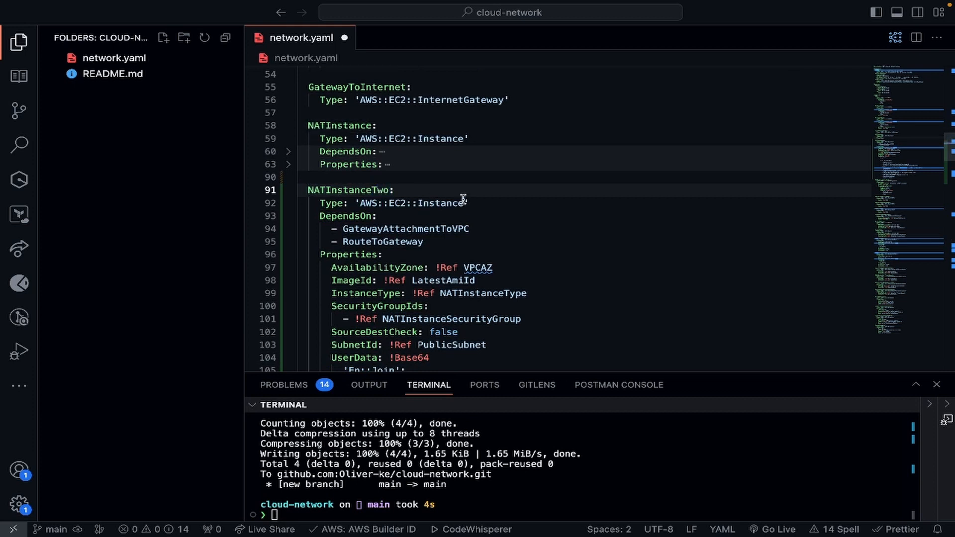
Review the NATInstanceTwo definition, including its type, dependencies, availability zone, image, instance type, security group, source/destination check and UserData script.
scroll(463, 199, "down", 3)
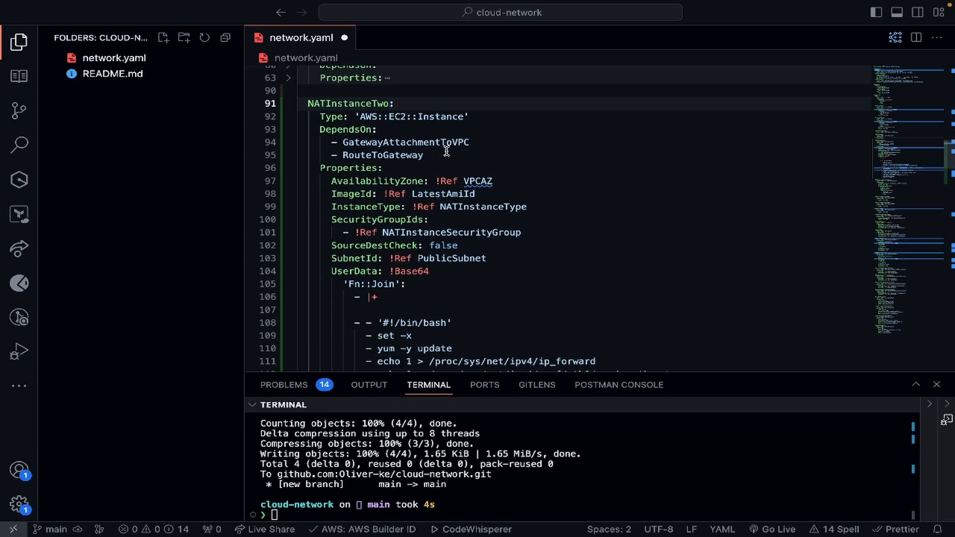
scroll(447, 150, "down", 2)
scroll(426, 131, "up", 2)
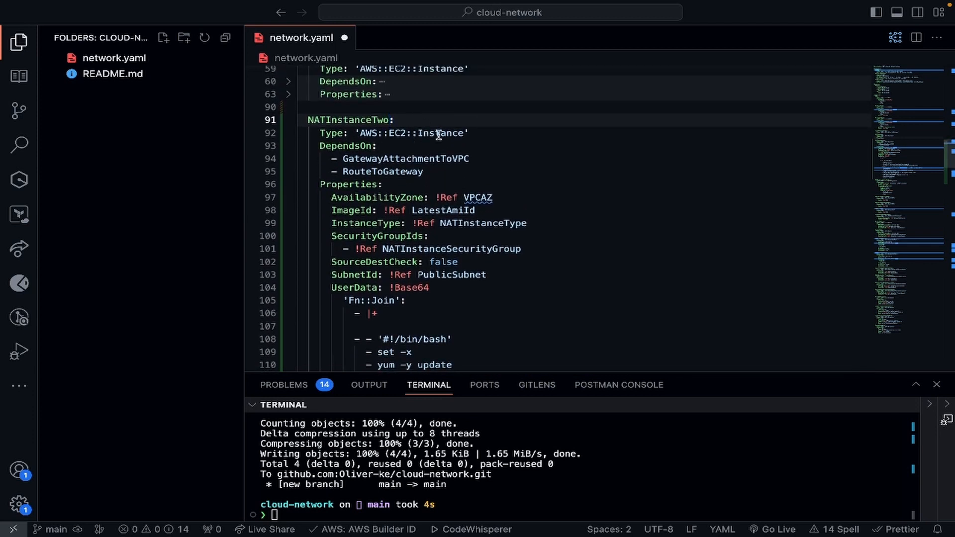
left_click_drag(470, 133, 354, 132)
left_click_drag(448, 171, 322, 146)
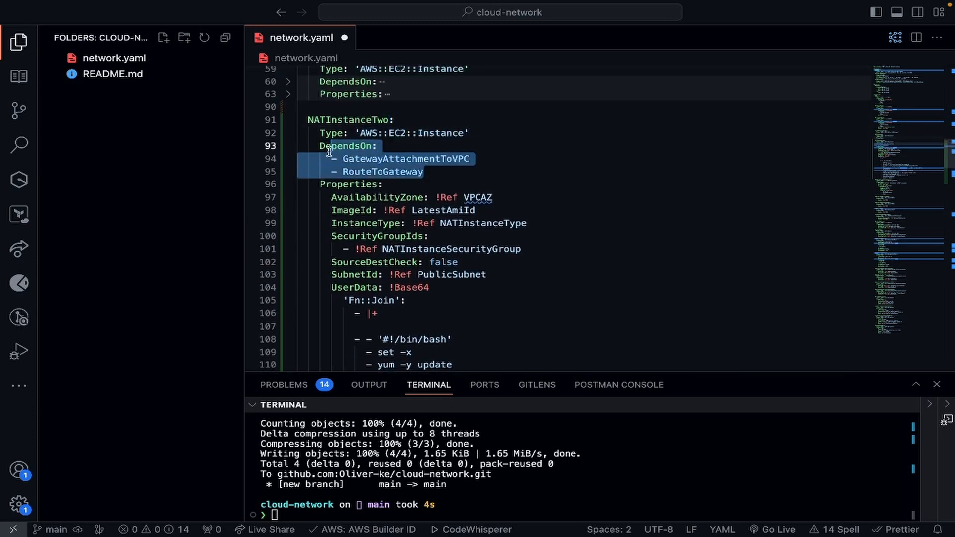
scroll(497, 183, "down", 2)
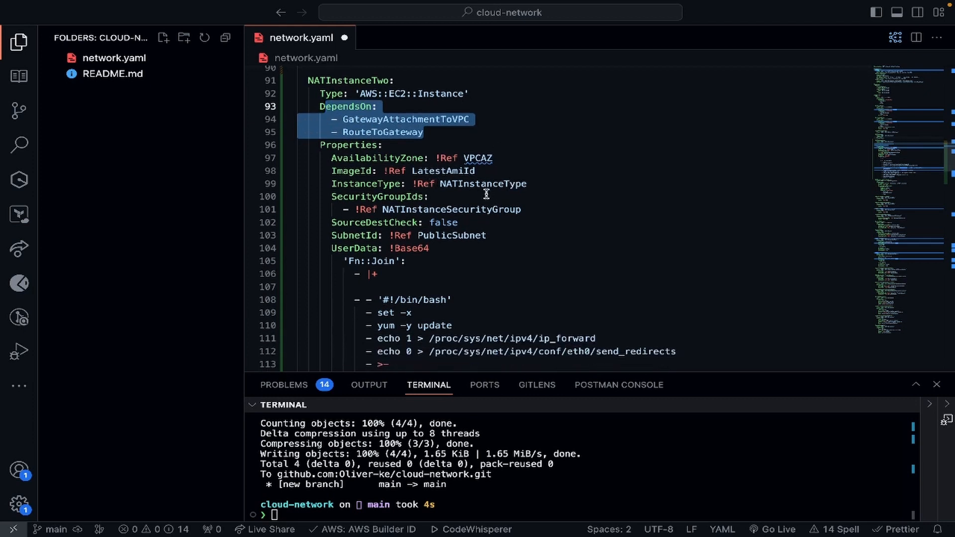
left_click_drag(495, 157, 373, 157)
scroll(529, 188, "down", 2)
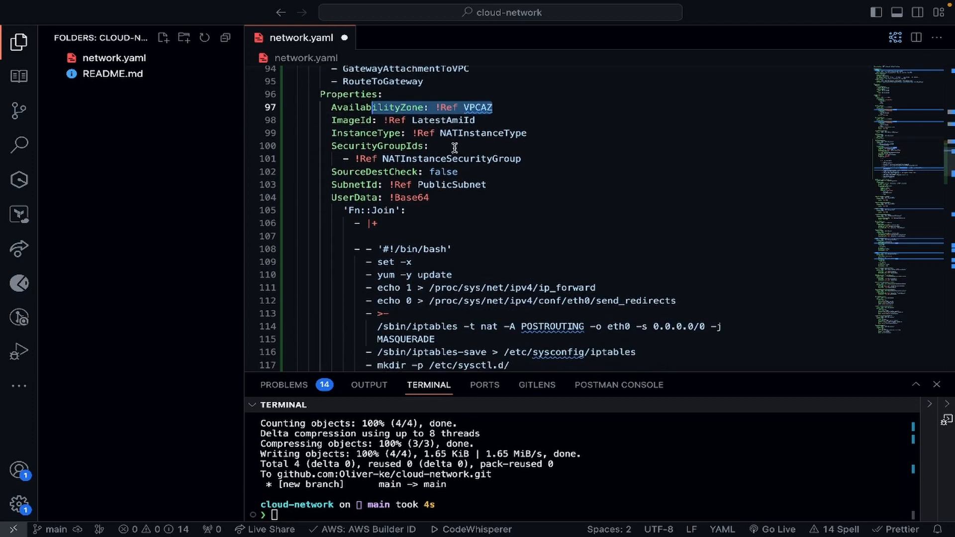
left_click_drag(537, 129, 350, 121)
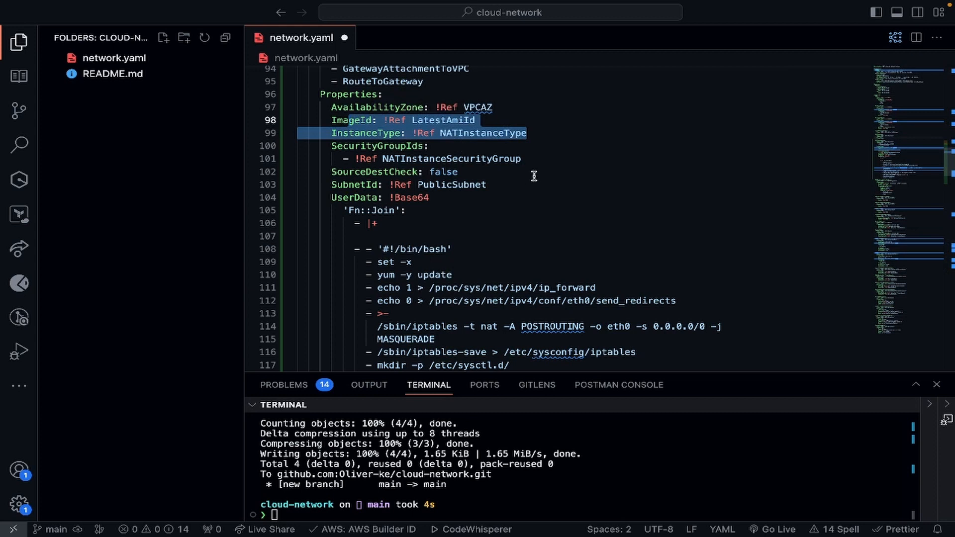
scroll(527, 177, "down", 2)
left_click_drag(539, 105, 400, 94)
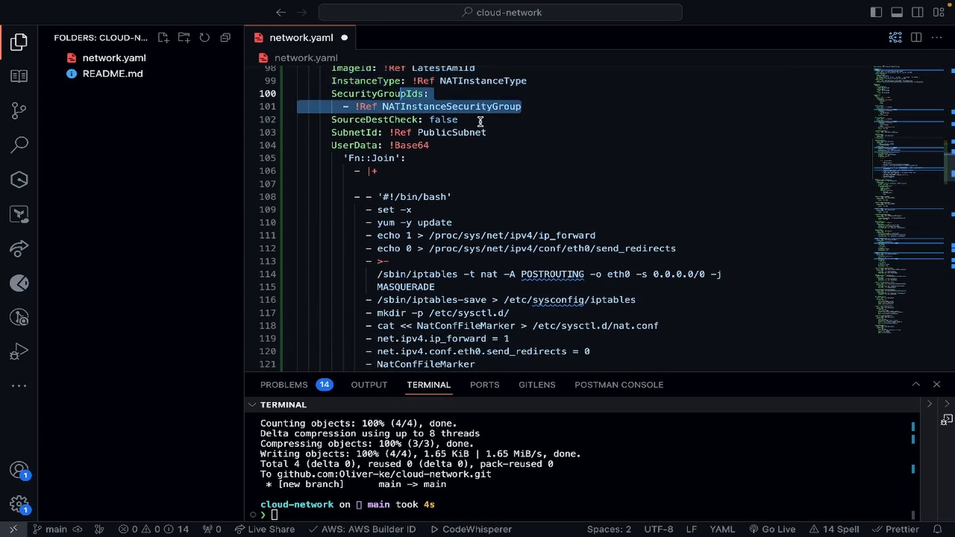
left_click_drag(481, 121, 355, 120)
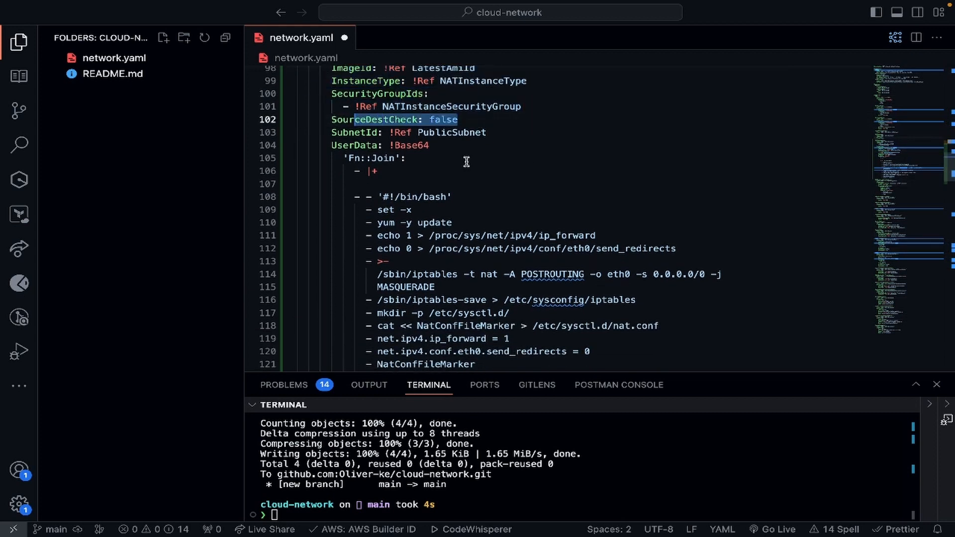
scroll(467, 162, "down", 2)
scroll(463, 162, "up", 3)
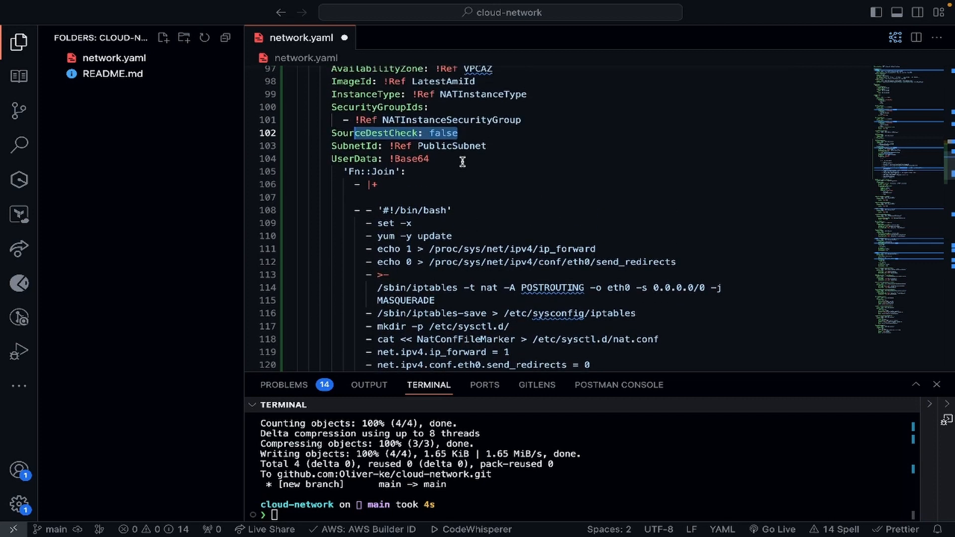
scroll(462, 162, "down", 1)
scroll(468, 168, "down", 1)
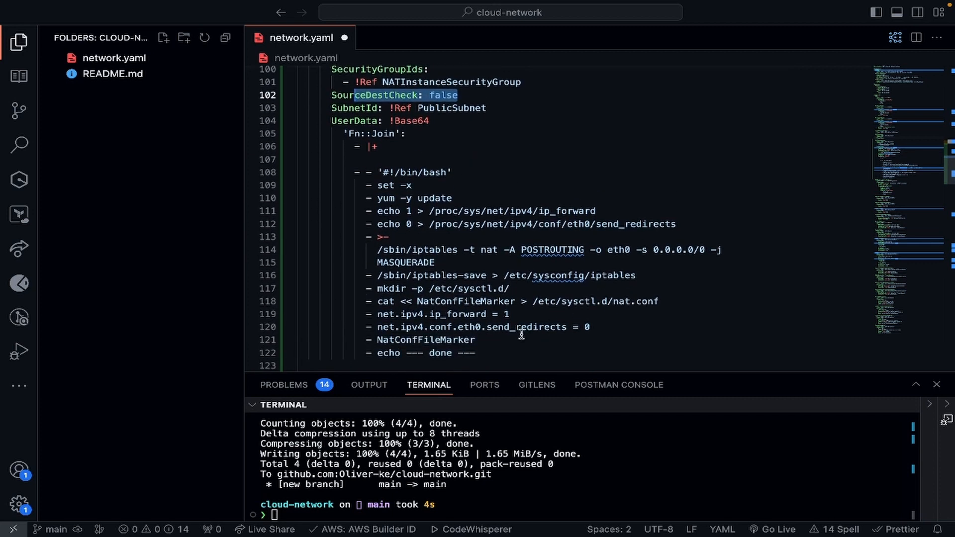
left_click_drag(491, 352, 331, 120)
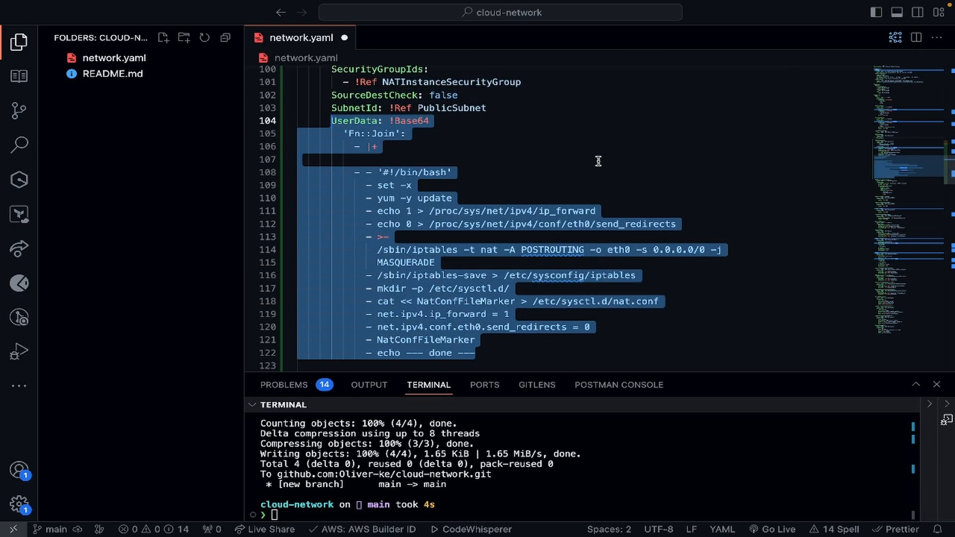
scroll(599, 160, "up", 5)
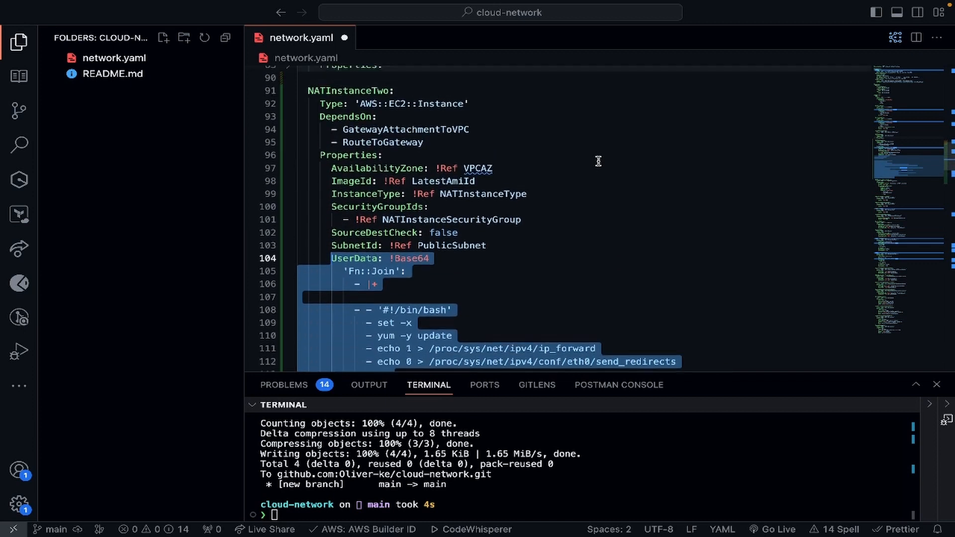
Deselect the UserData block and save the changes to network.yaml.
left_click(594, 160)
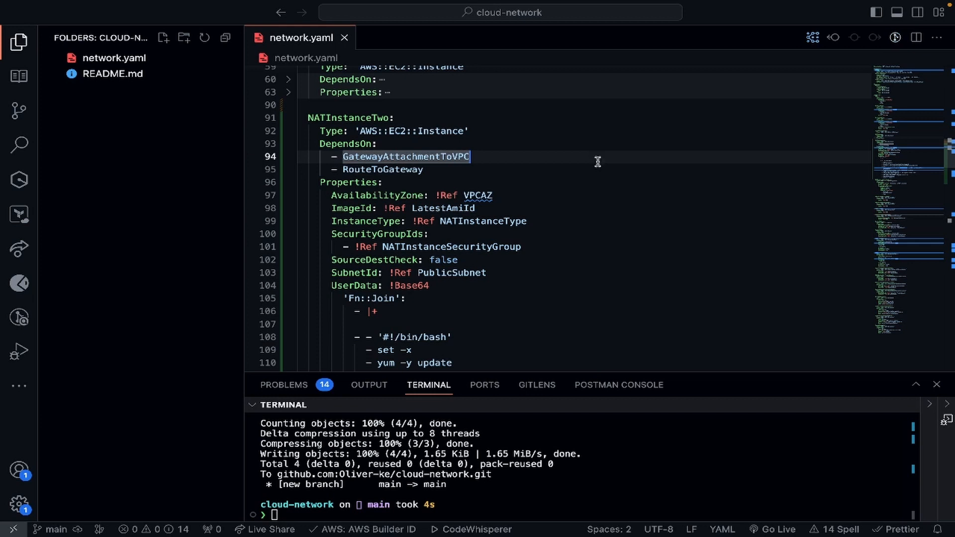
scroll(598, 192, "down", 2)
key("super+s")
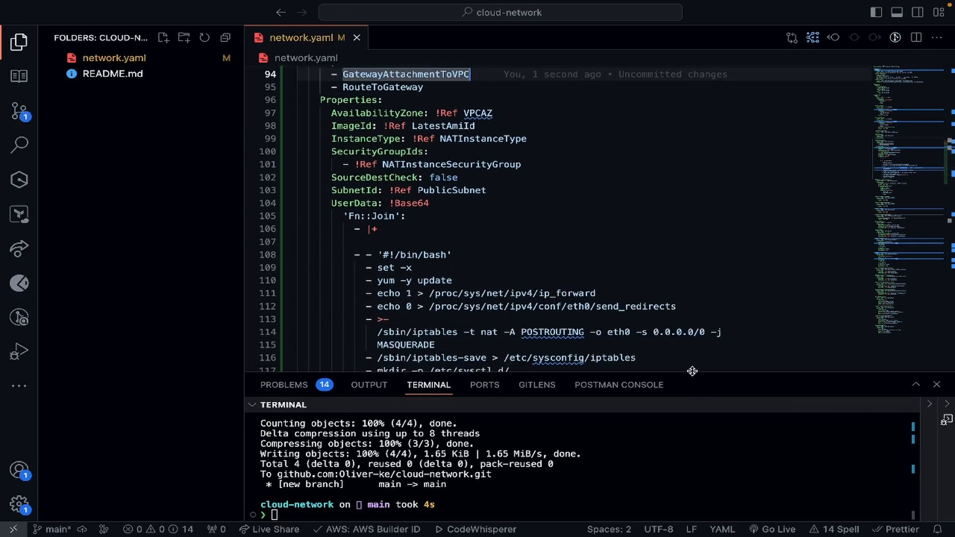
Enlarge the terminal area and clear its previous output.
left_click_drag(694, 372, 674, 257)
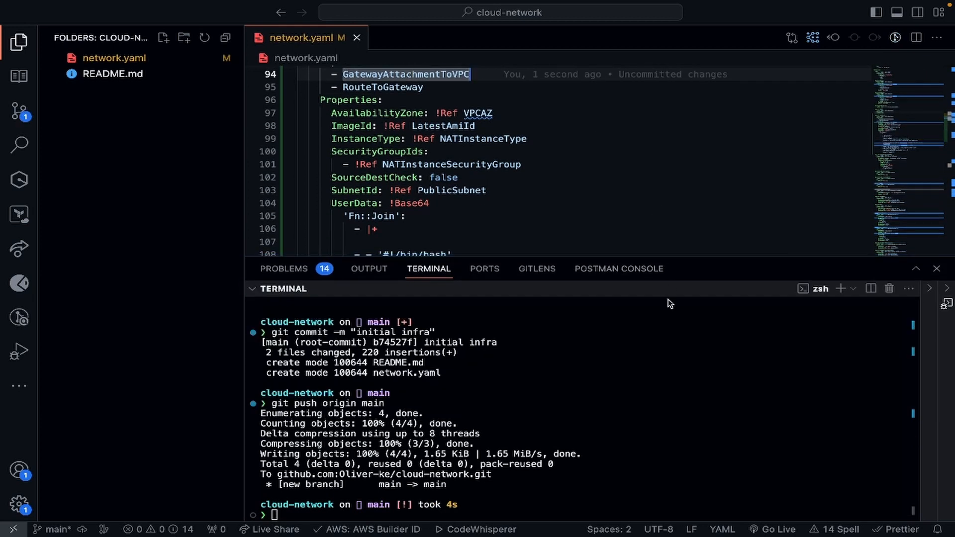
type("clear")
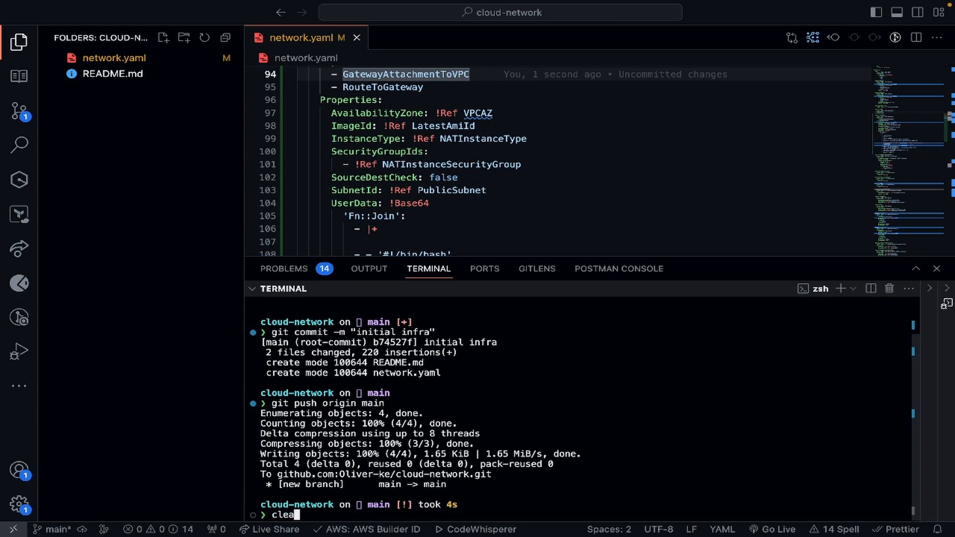
key("Return")
Stage all changes with git add . and commit them with the message "add new nat instance".
type("git add .")
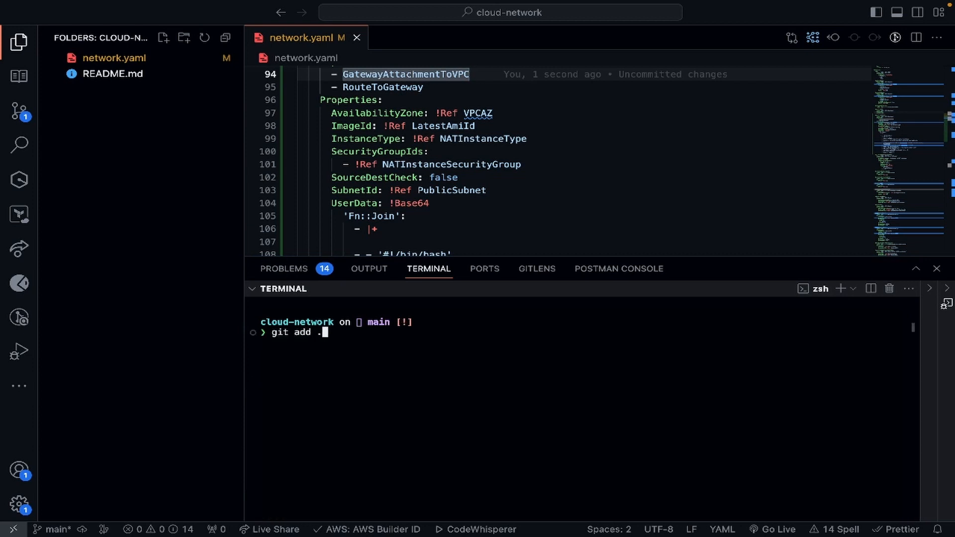
key("Return")
type("git comm")
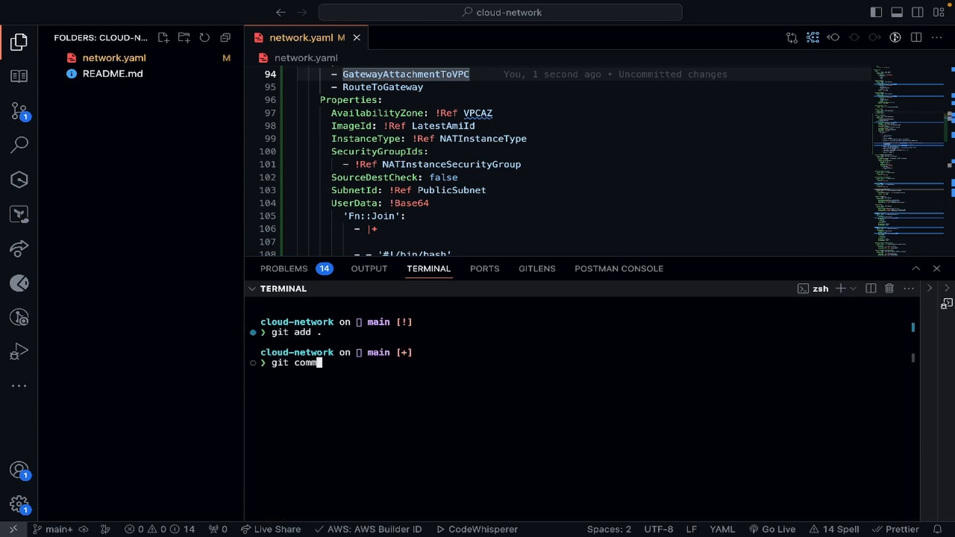
type("it -m \"a")
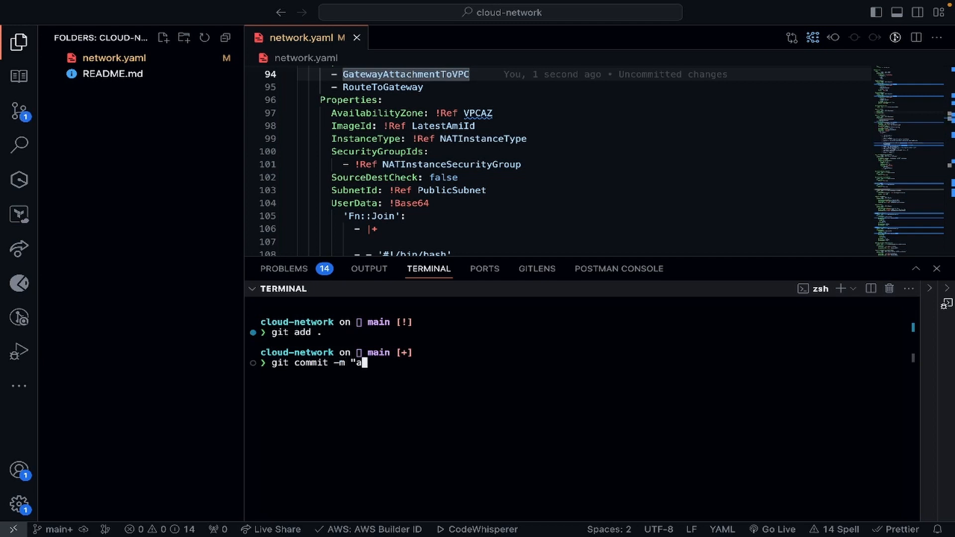
type("dd new nat instance\"")
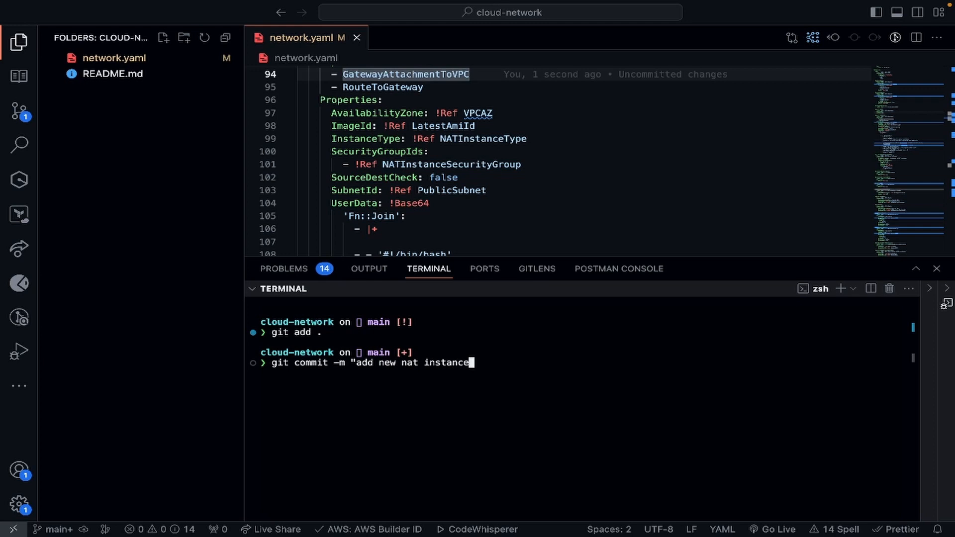
key("Return")
Try to push the commit with git push main.
type("git puish")
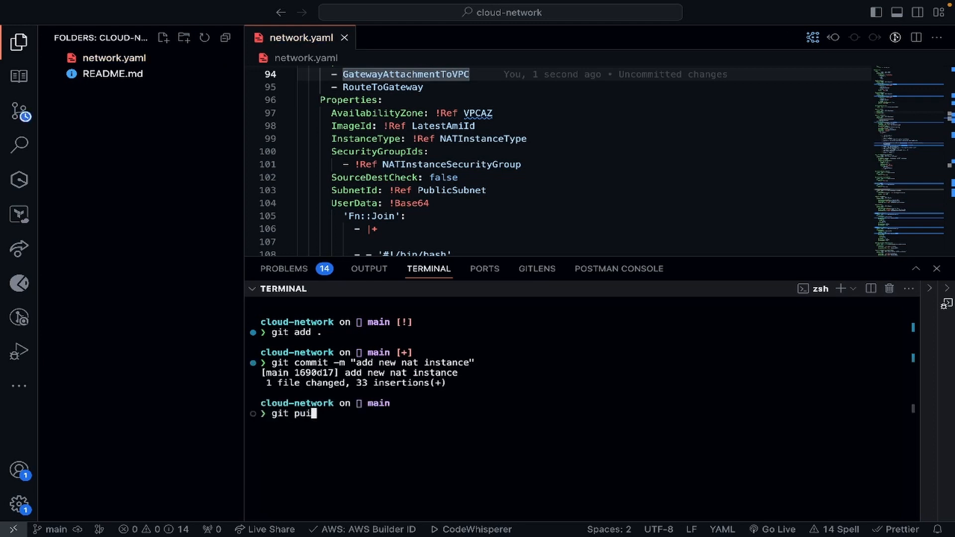
key("BackSpace")
key("BackSpace")
type("sh")
type("main")
key("Return")
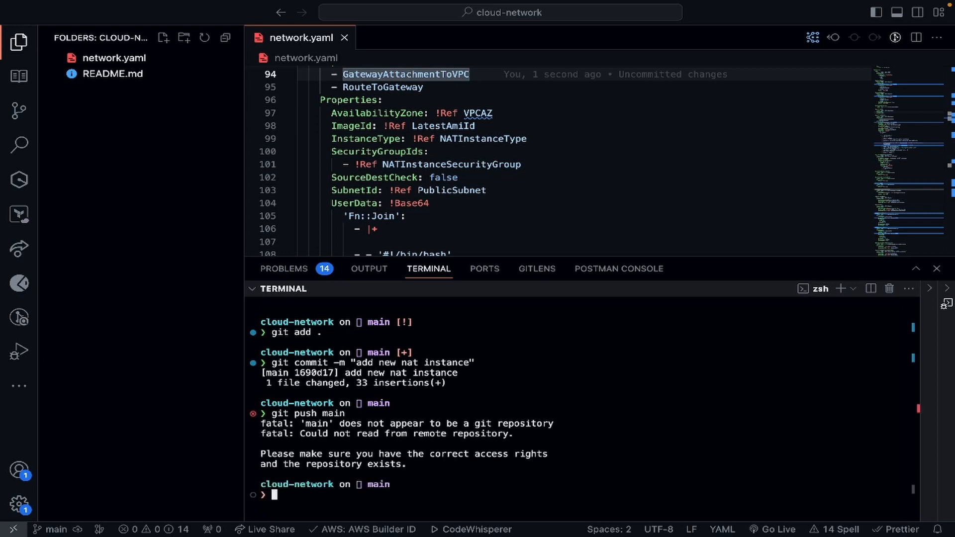
Try to push the commit to the GitHub remote with git push origin main.
type("git pu")
key("BackSpace")
type("ush origin ")
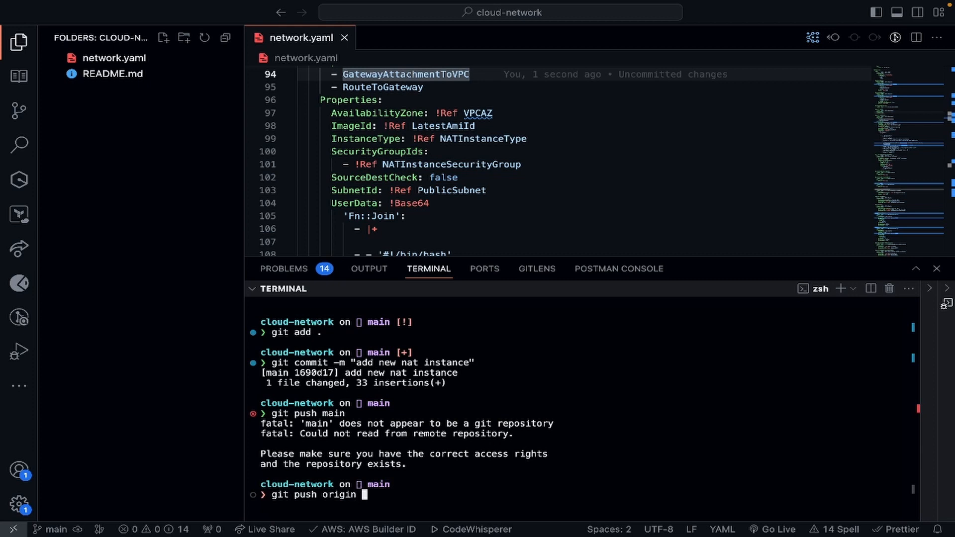
type("main")
key("Return")
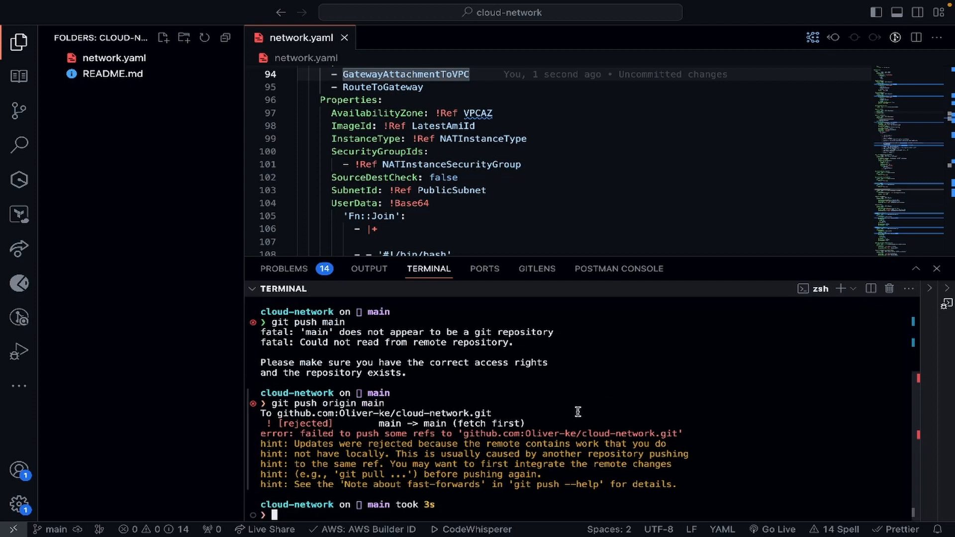
left_click(122, 231)
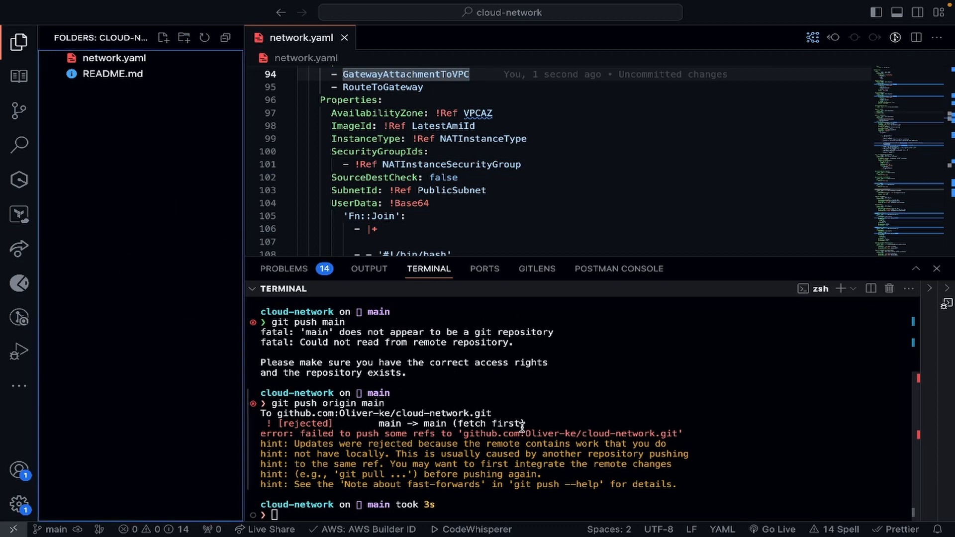
Pull the remote changes into the local branch with git pull origin main.
left_click(507, 502)
type("git ")
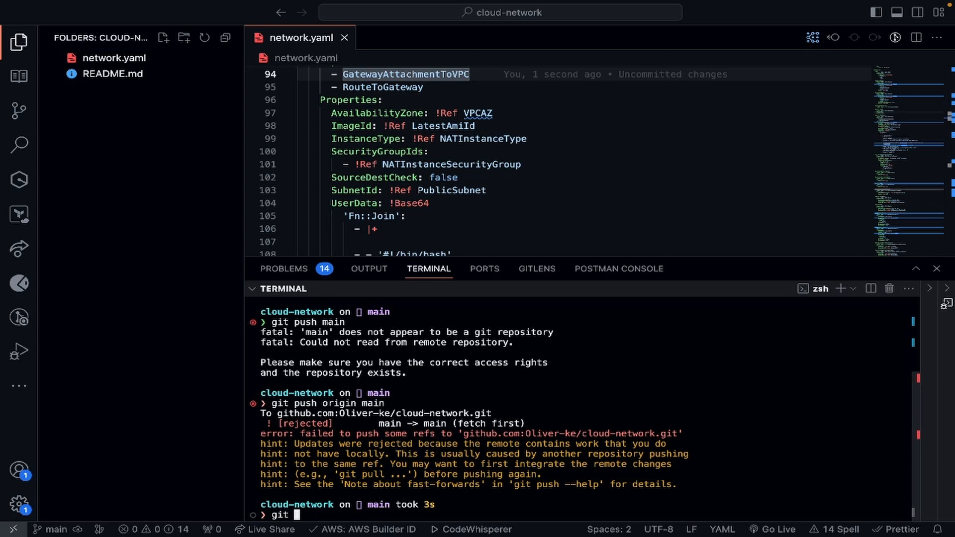
type("pull origin main")
key("Return")
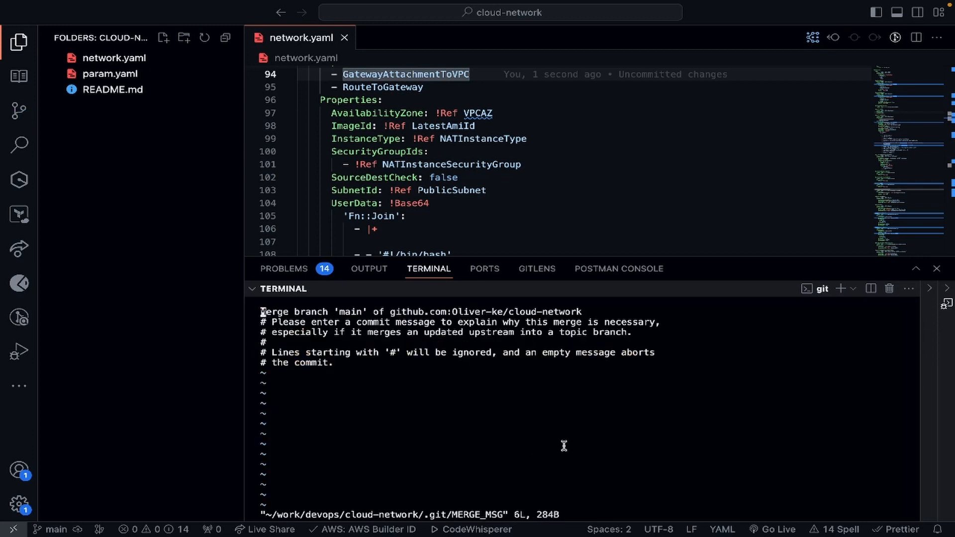
Add the line "fetch remote change" at the end of the merge commit message, then save and quit the editor.
key("Down")
key("Down")
key("Down")
key("Down")
key("Down")
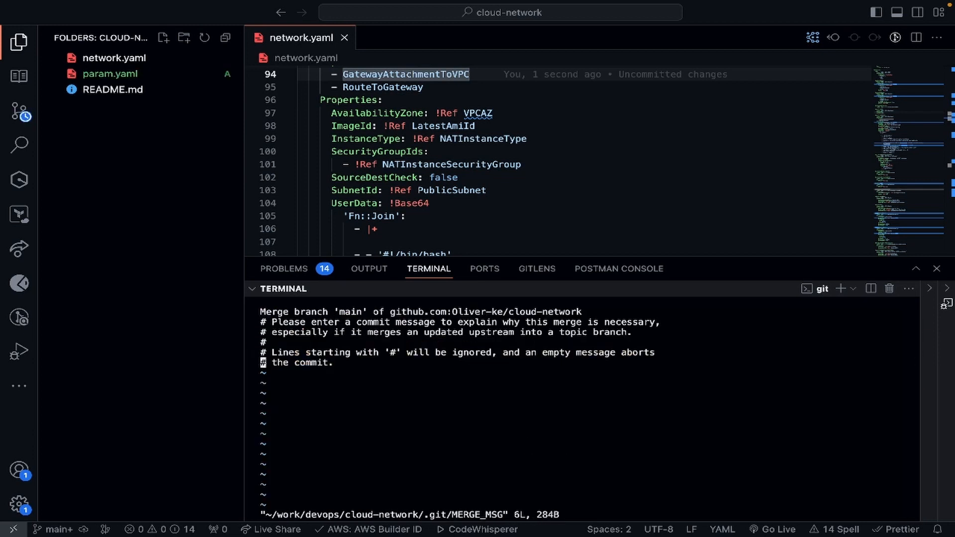
key("i")
key("Right")
key("Right")
key("Right")
key("Right")
key("Right")
key("Right")
key("Right")
key("Right")
key("Right")
key("Right")
key("Right")
key("Right")
key("Right")
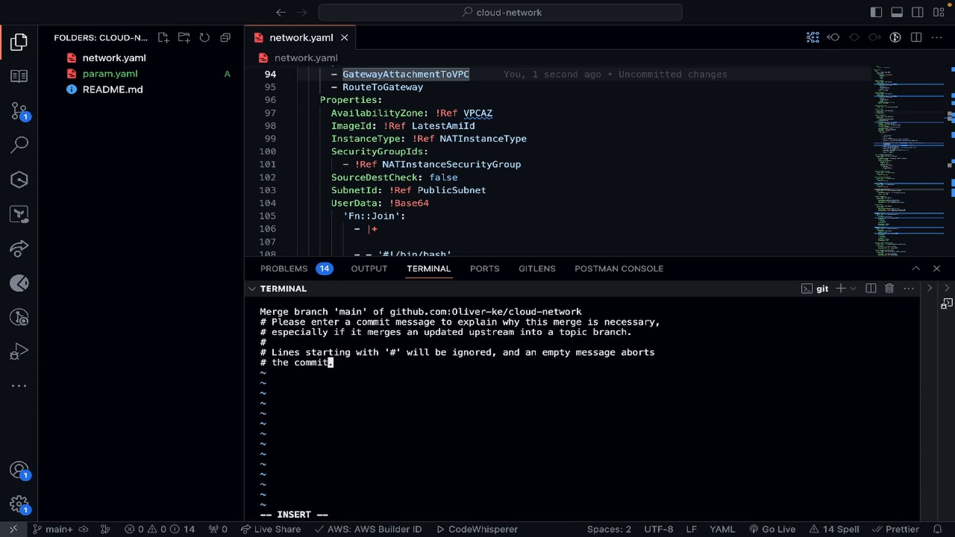
key("Return")
type("g")
type("etch remote ch")
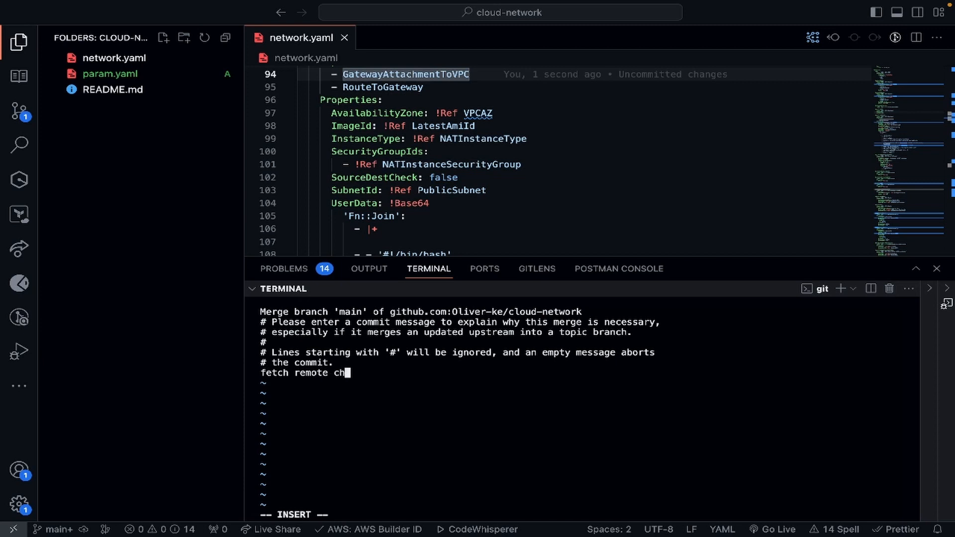
type("ange")
key("Escape")
type(":")
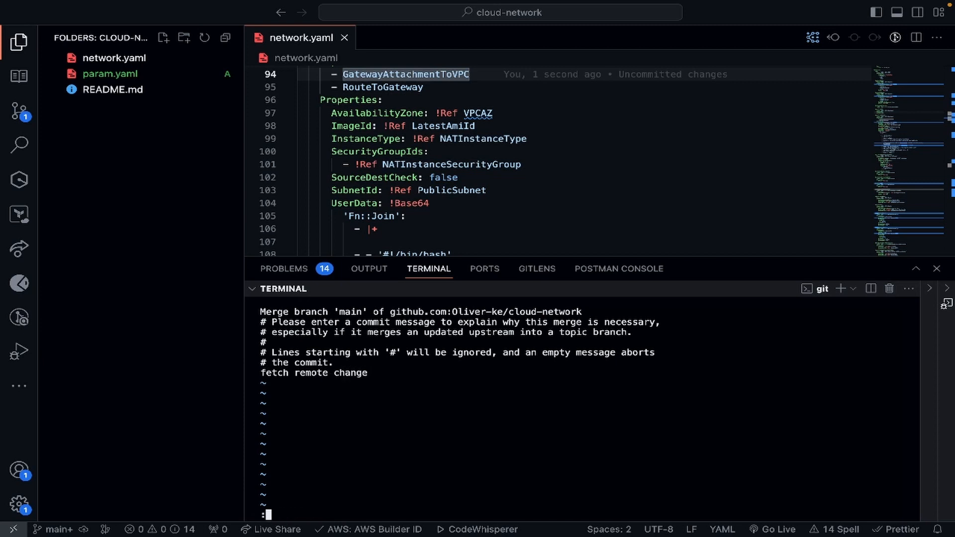
type("wq")
key("Return")
Push the merged commits to GitHub with git push origin main.
type("git ")
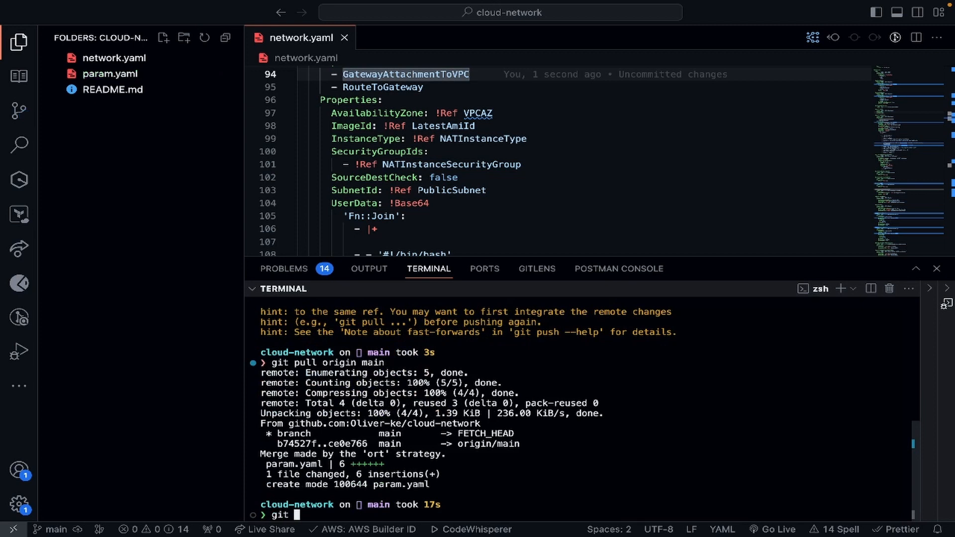
type("push origin main")
key("Return")
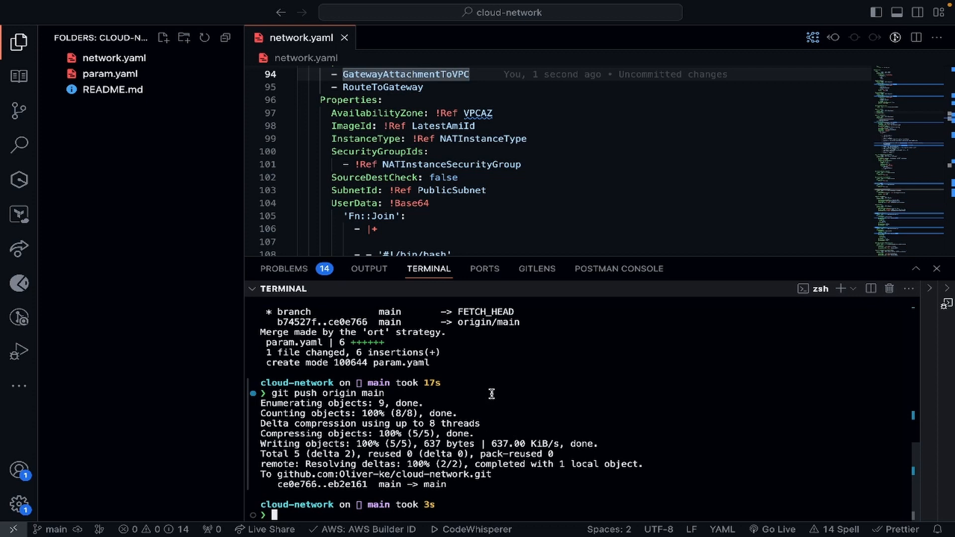
Switch to the CloudFormation console in the browser and refresh the cloud-network stack's Git sync status and the stack list.
key("ctrl+Right")
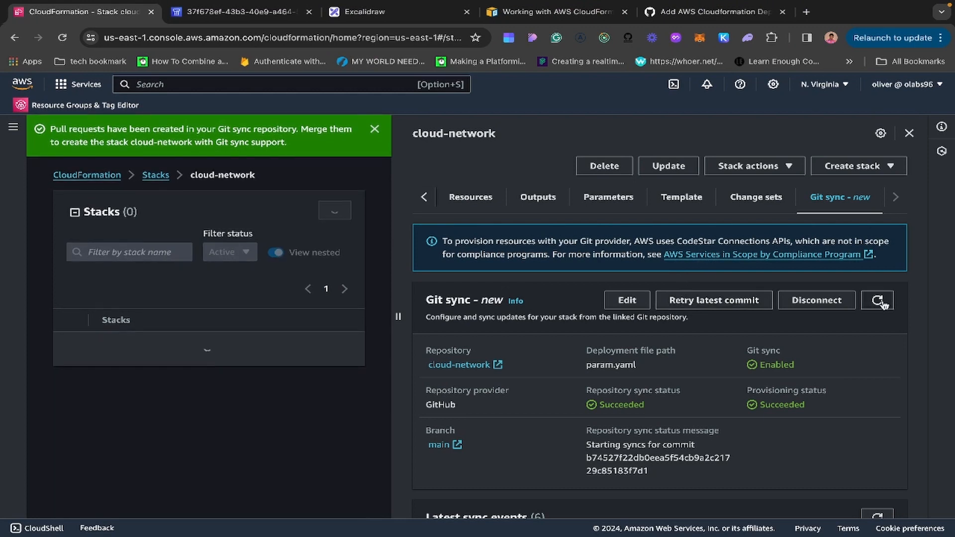
left_click(878, 300)
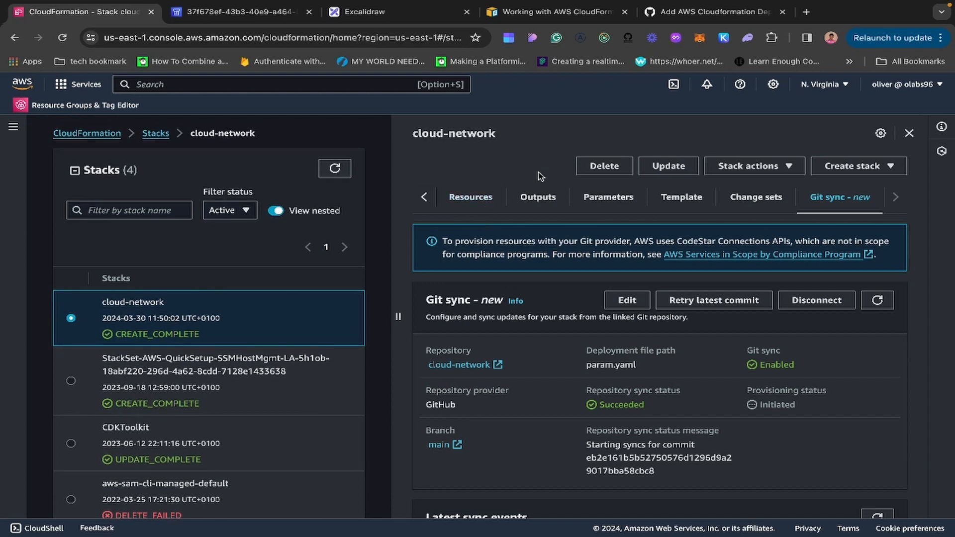
left_click(878, 301)
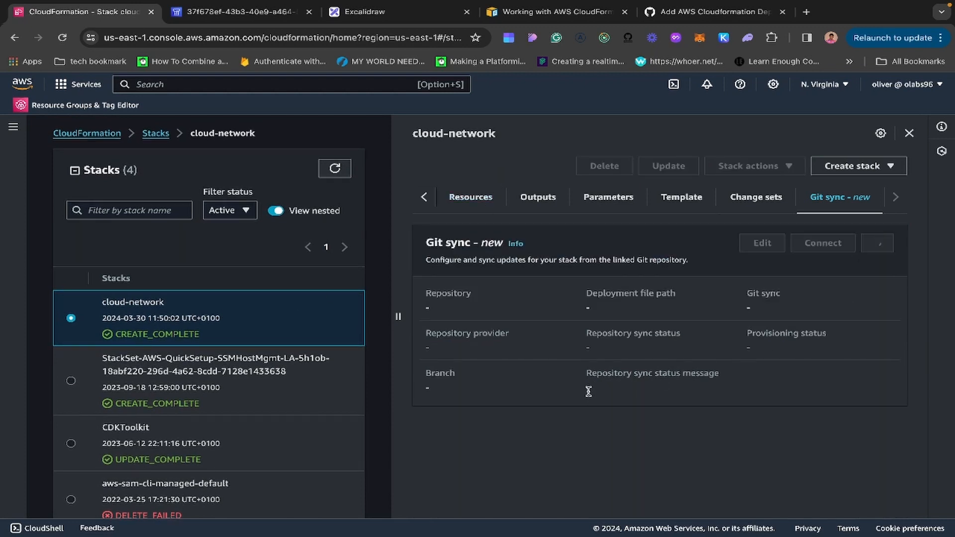
left_click(335, 168)
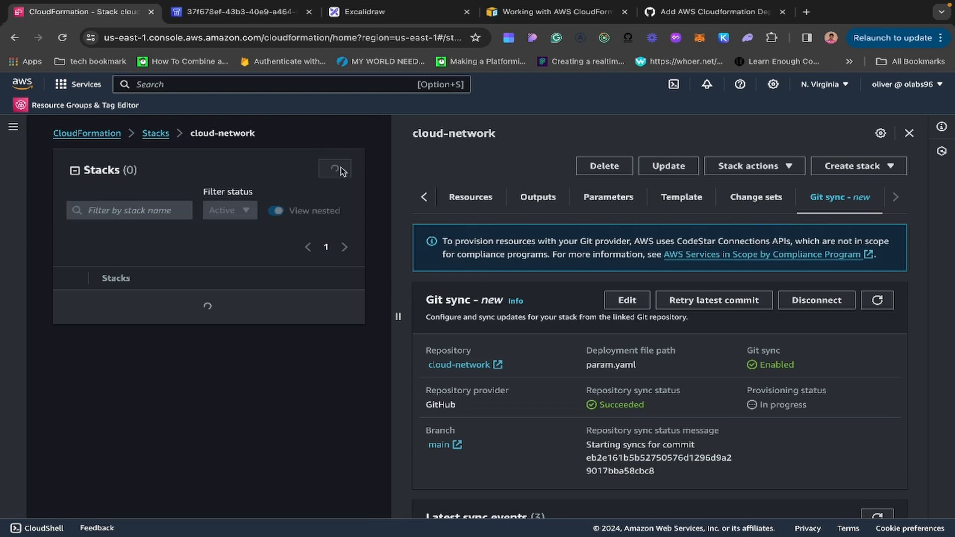
left_click(334, 168)
scroll(609, 377, "down", 2)
scroll(609, 377, "down", 2)
scroll(609, 377, "up", 4)
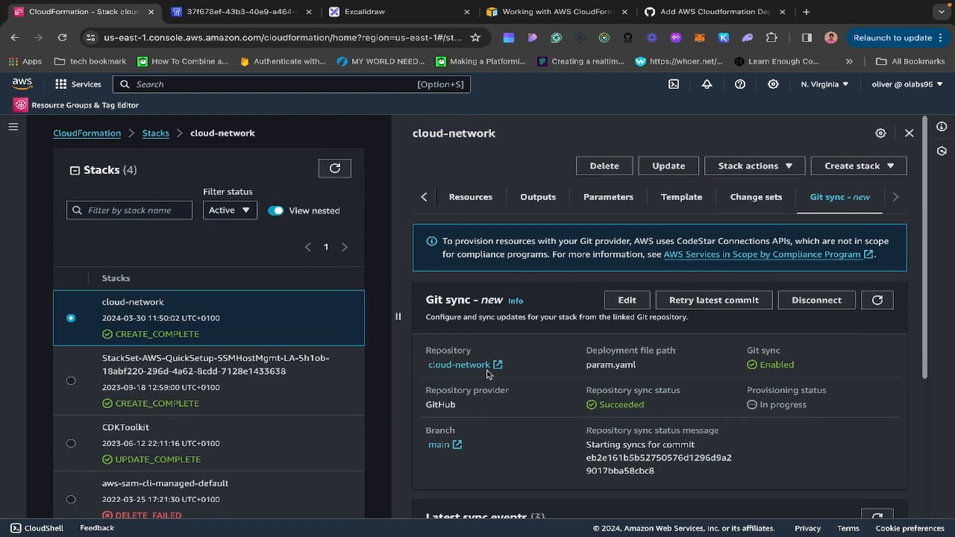
left_click(334, 168)
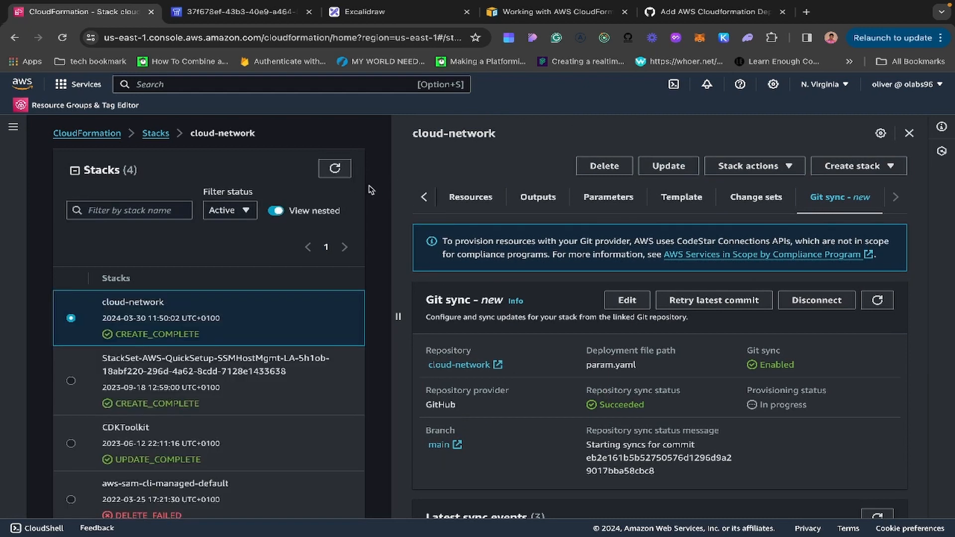
scroll(611, 279, "down", 1)
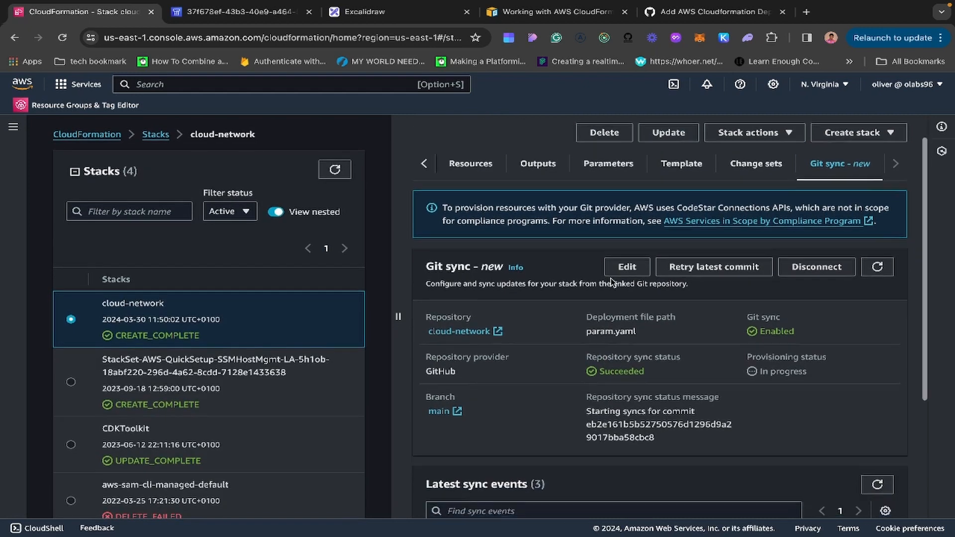
scroll(608, 273, "up", 1)
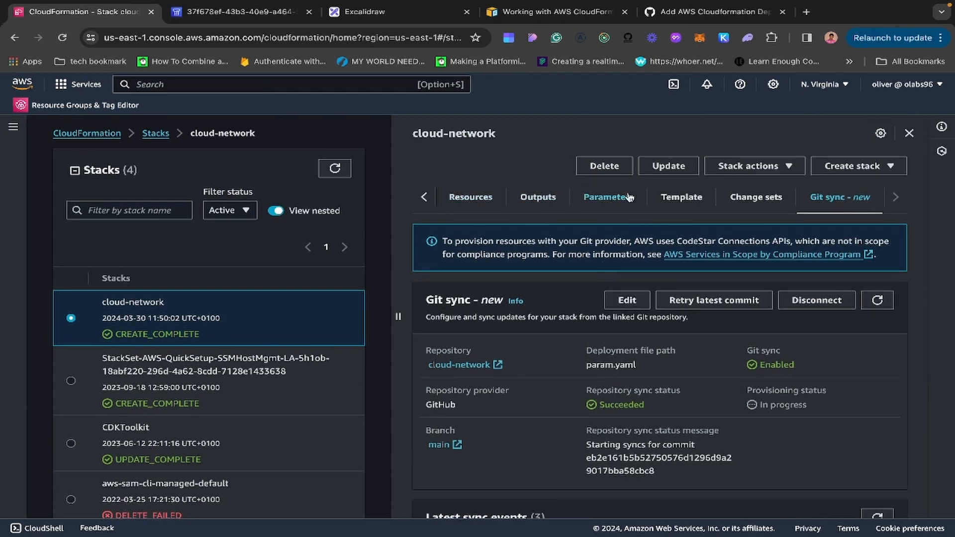
Open the cloud-network stack's resources and look through the list for the NAT instances.
scroll(599, 201, "left", 2)
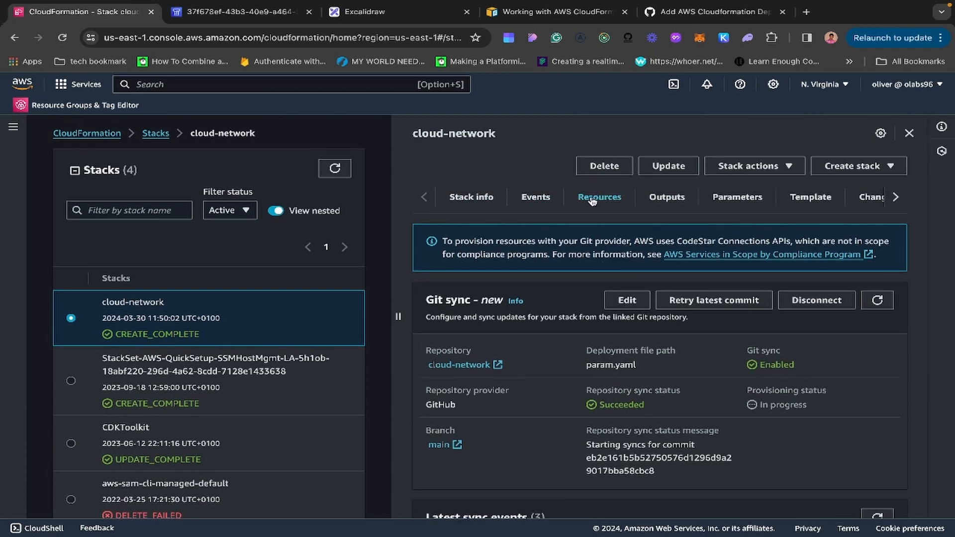
left_click(599, 199)
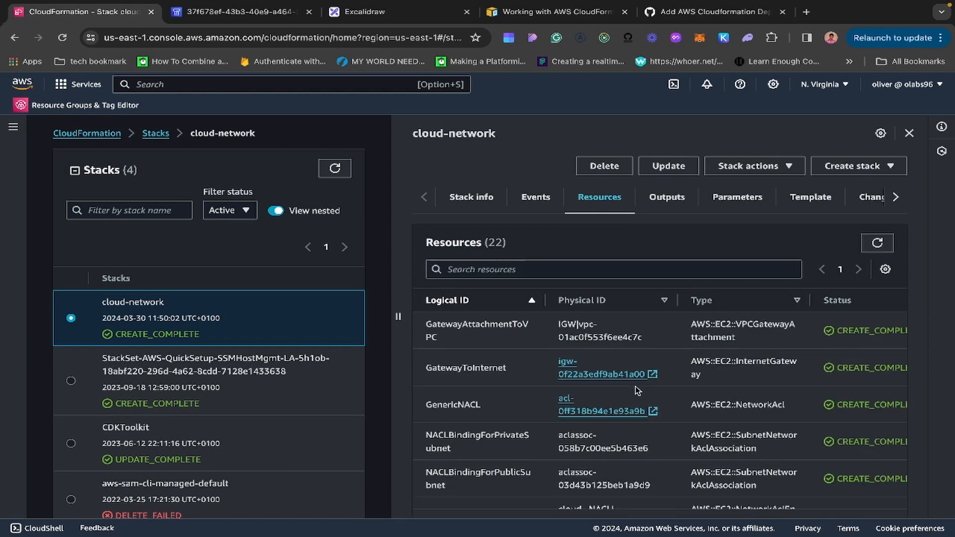
scroll(634, 391, "down", 5)
scroll(635, 388, "down", 5)
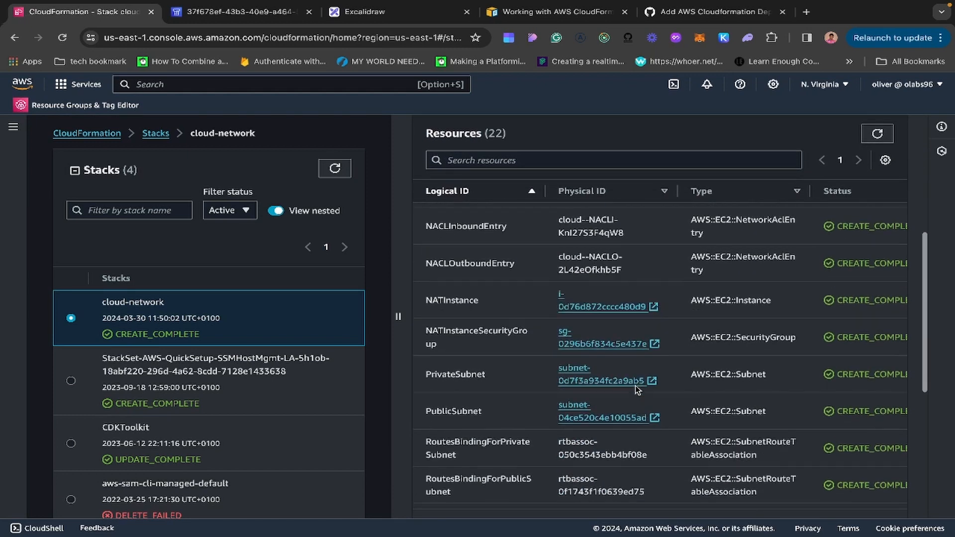
scroll(636, 388, "down", 1)
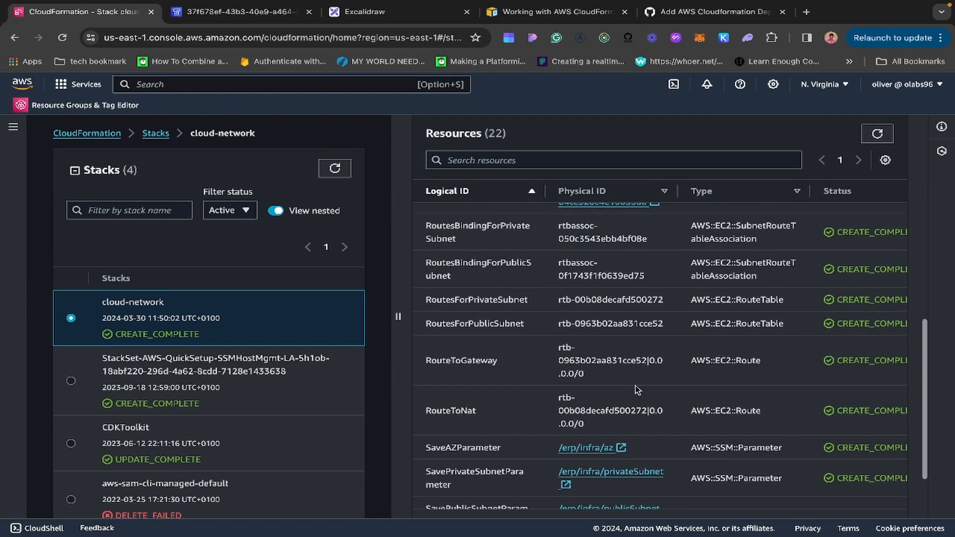
scroll(635, 390, "up", 7)
Search the AWS services for ec2 and open the EC2 console in a new browser tab.
left_click(254, 88)
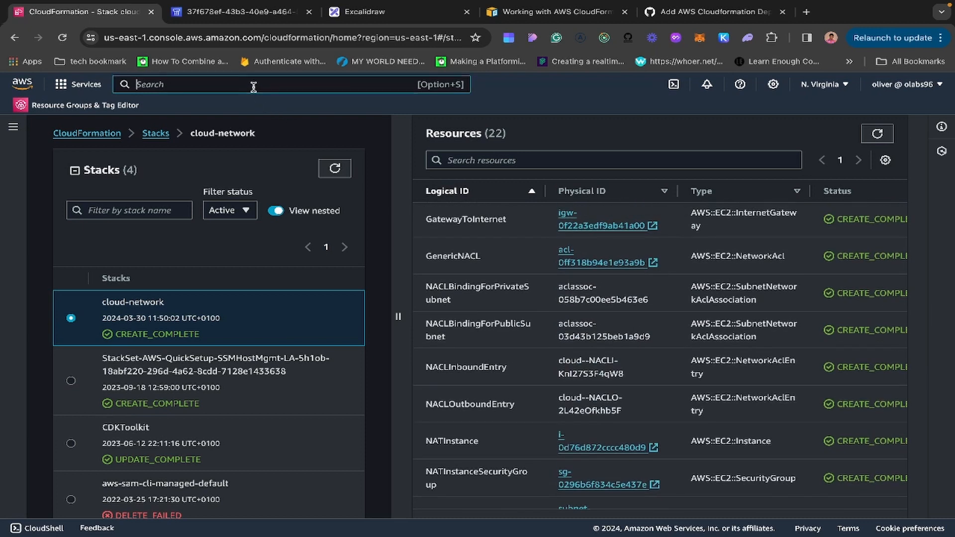
type("ec2")
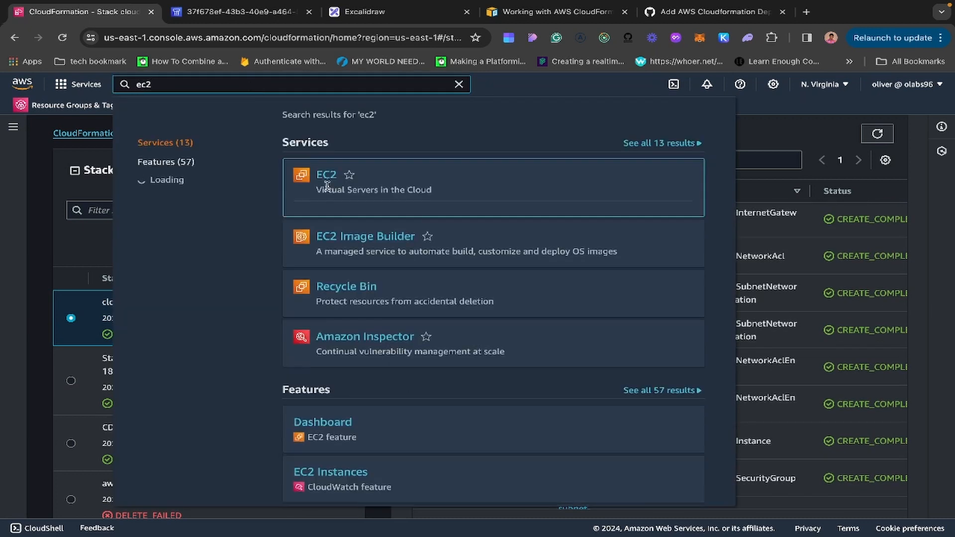
right_click(352, 177)
left_click(352, 176)
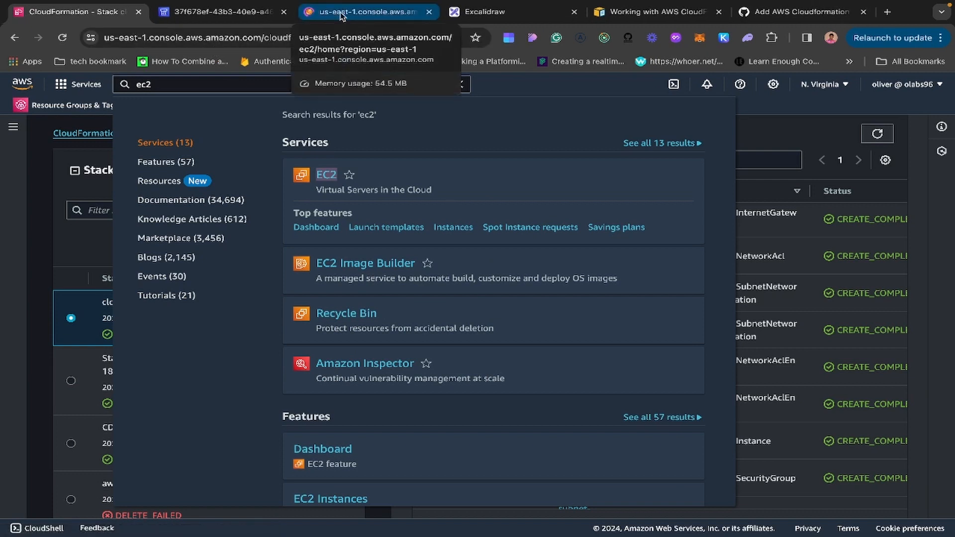
left_click(342, 13)
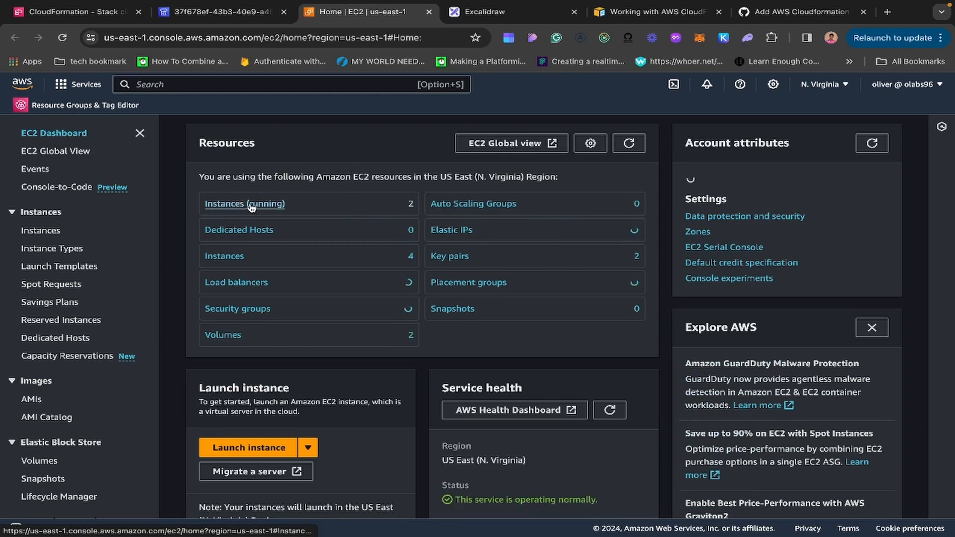
Open the list of running EC2 instances, enlarge it and compare the instances' types, status checks and availability zones.
left_click(245, 204)
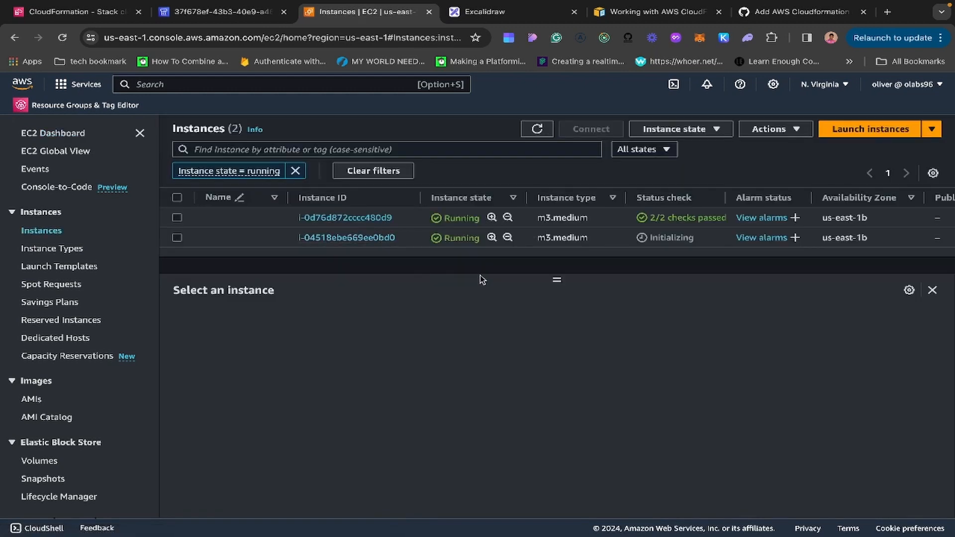
left_click_drag(556, 282, 555, 396)
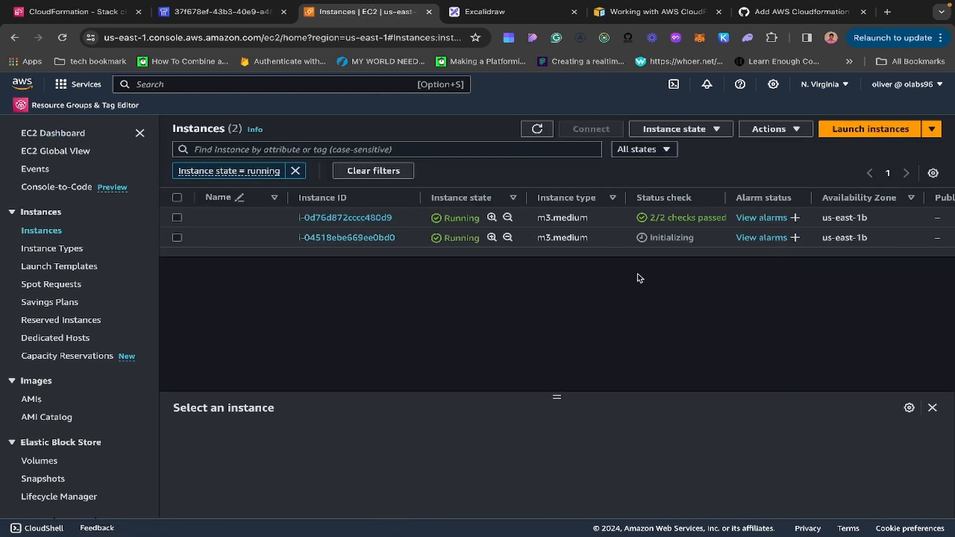
scroll(403, 236, "right", 5)
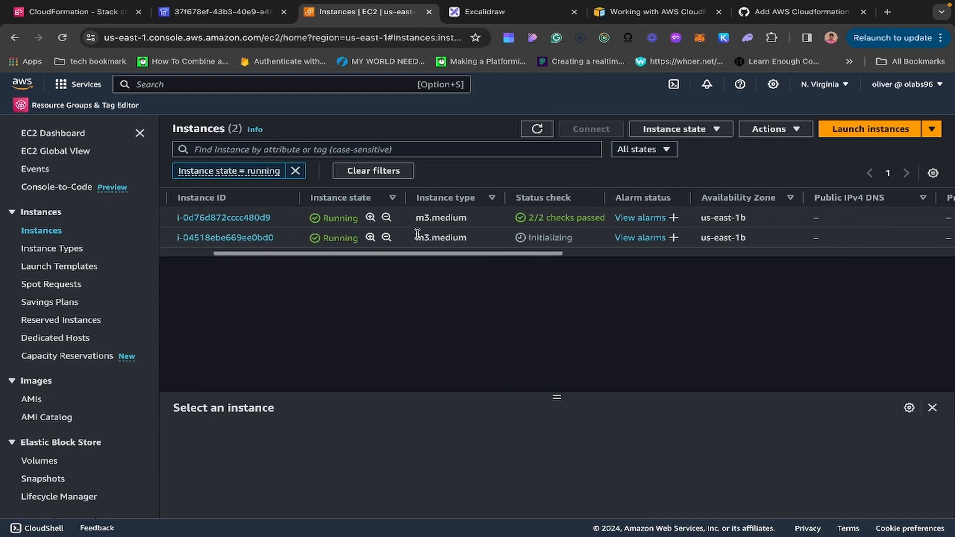
scroll(417, 234, "left", 5)
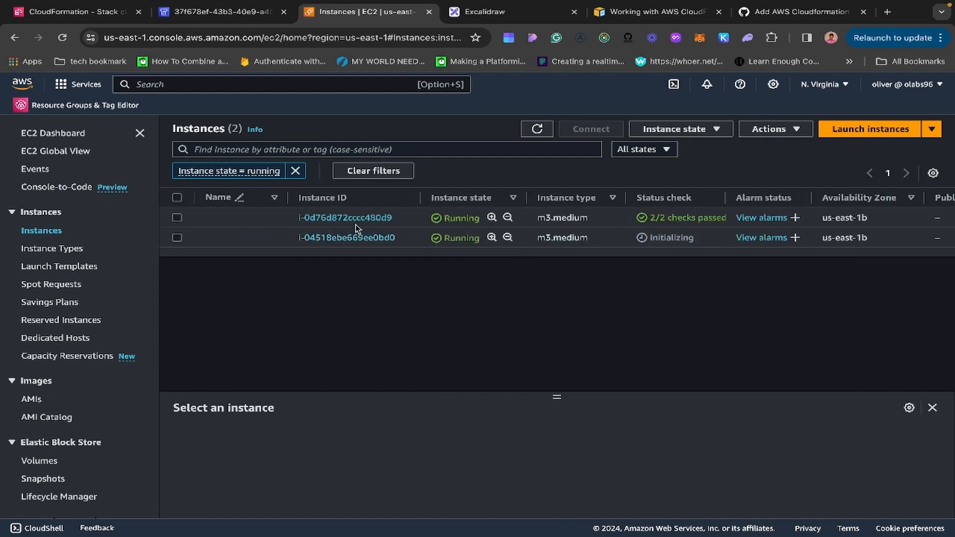
scroll(383, 228, "right", 1)
scroll(383, 229, "right", 4)
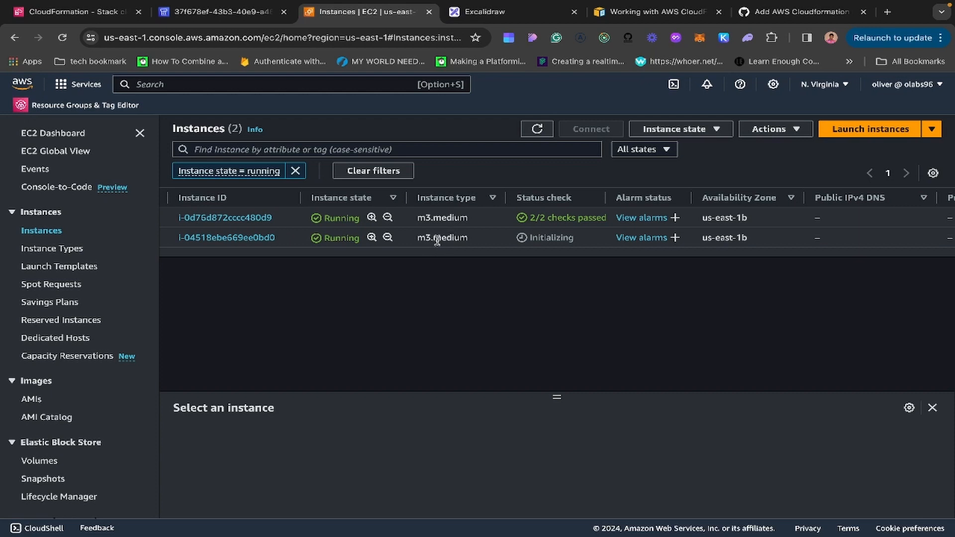
scroll(332, 241, "left", 4)
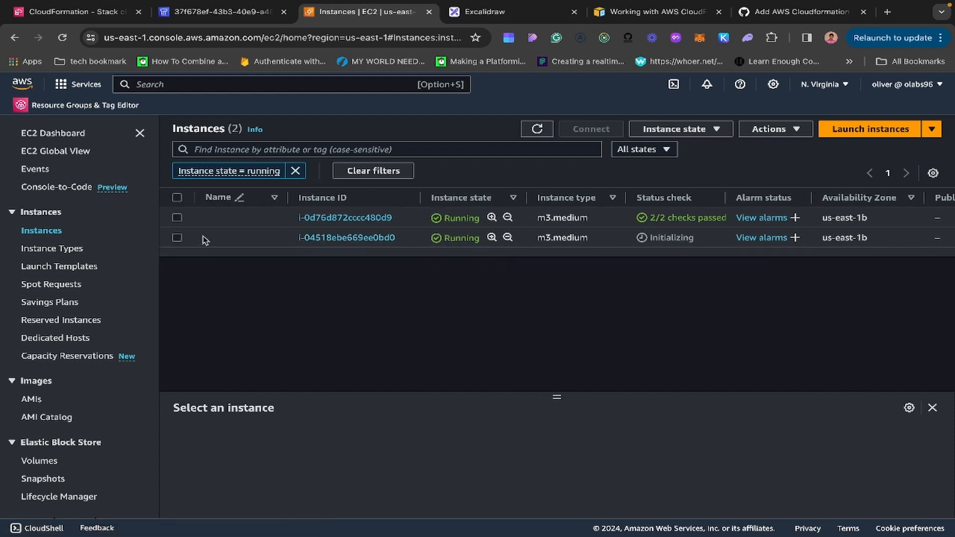
Select the second running instance, still initializing, and examine its details and available actions.
left_click(204, 240)
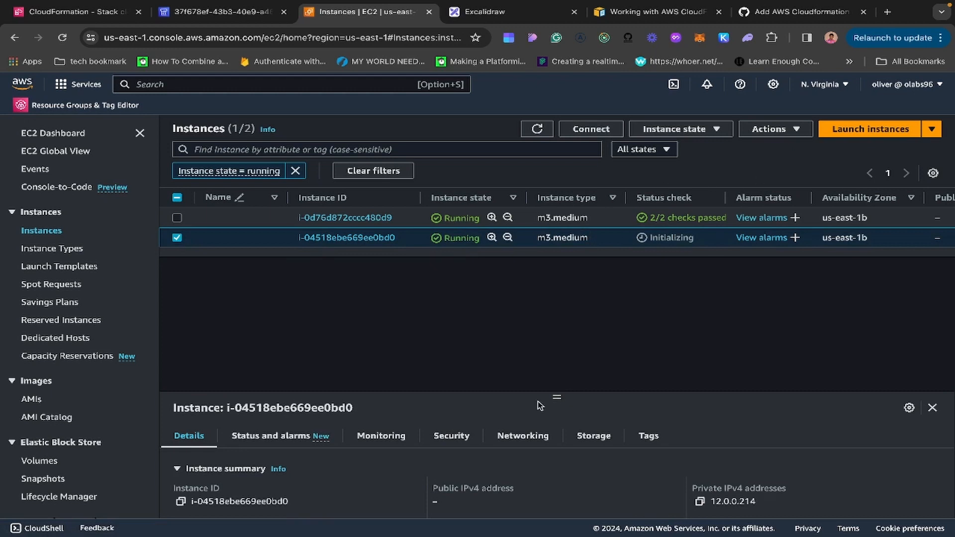
left_click_drag(556, 397, 558, 370)
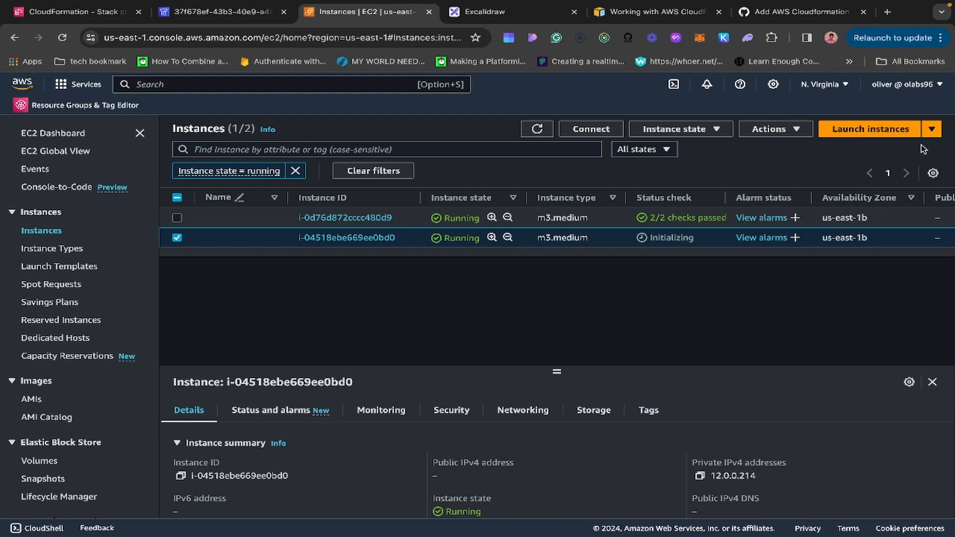
scroll(782, 237, "right", 3)
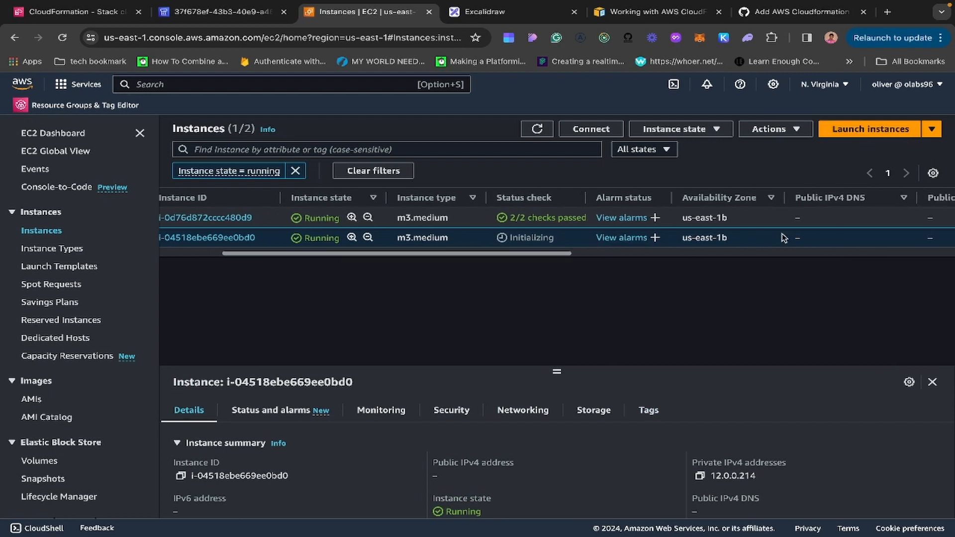
left_click(770, 129)
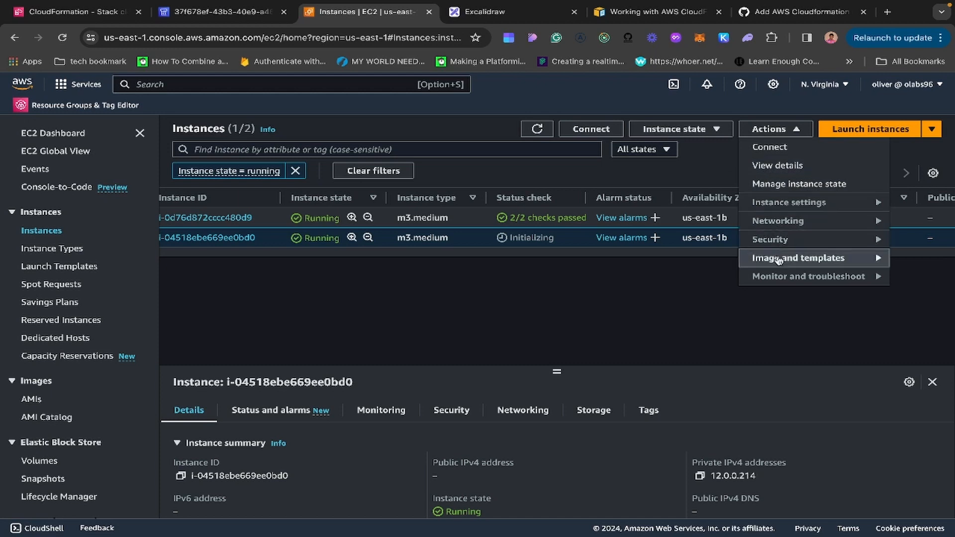
left_click(605, 279)
scroll(398, 234, "left", 3)
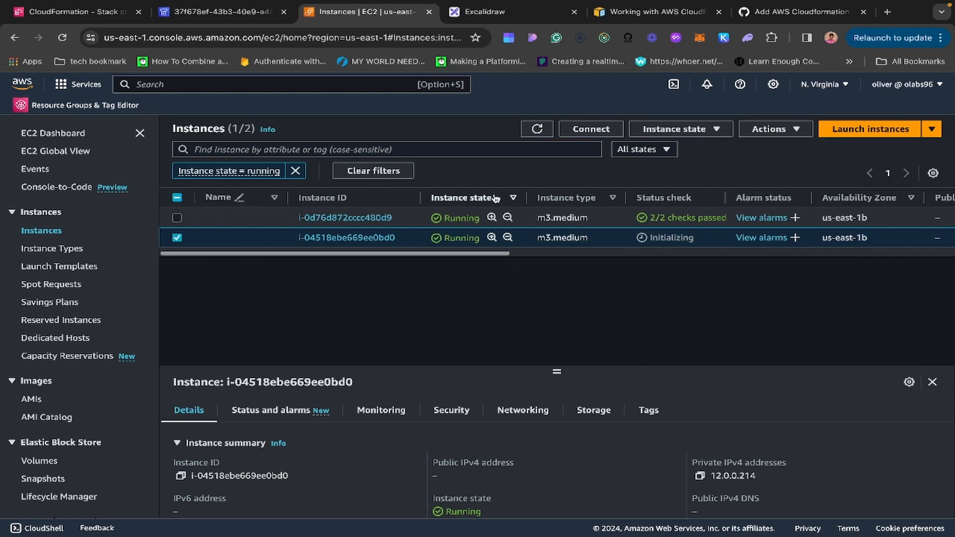
Refresh the running instances and open the user data of the selected second instance through its instance settings.
left_click(536, 131)
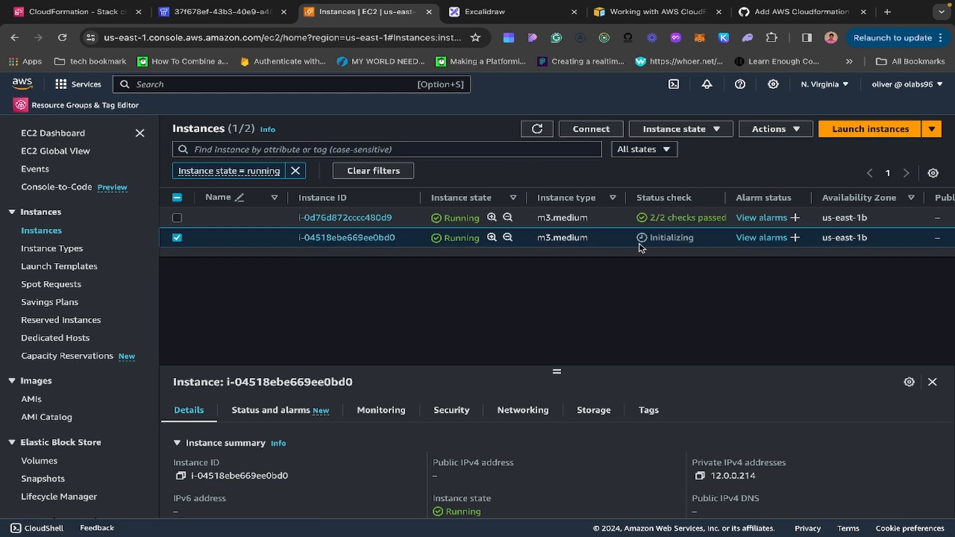
left_click(682, 133)
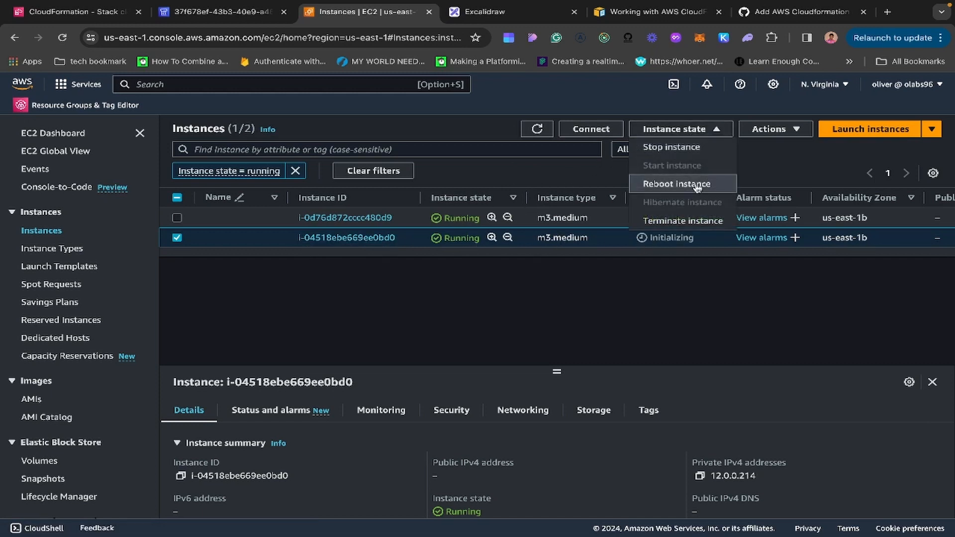
left_click(769, 129)
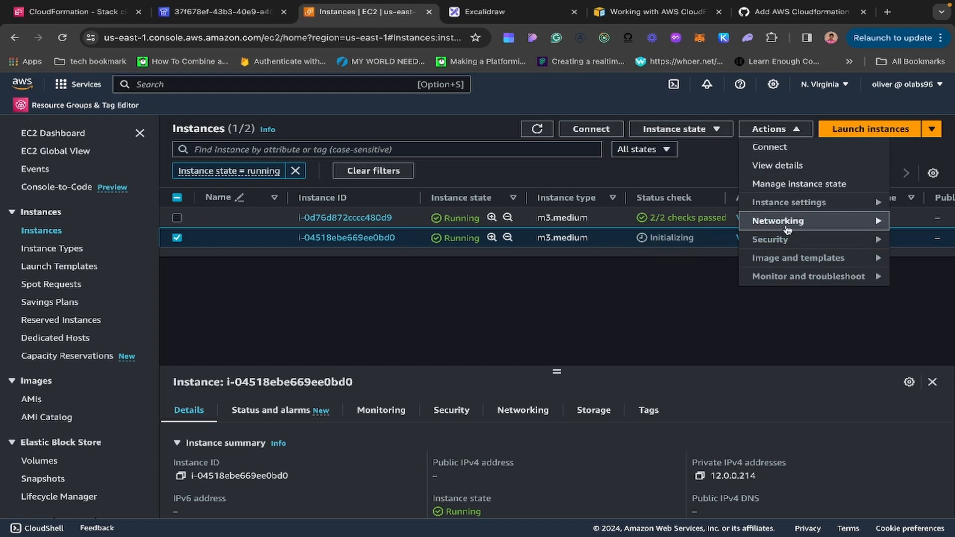
mouse_move(814, 208)
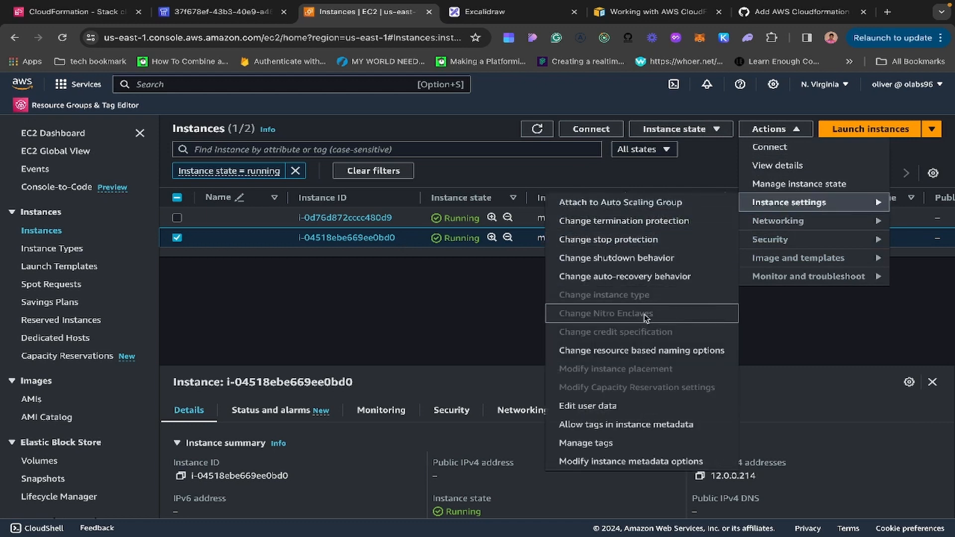
left_click(608, 406)
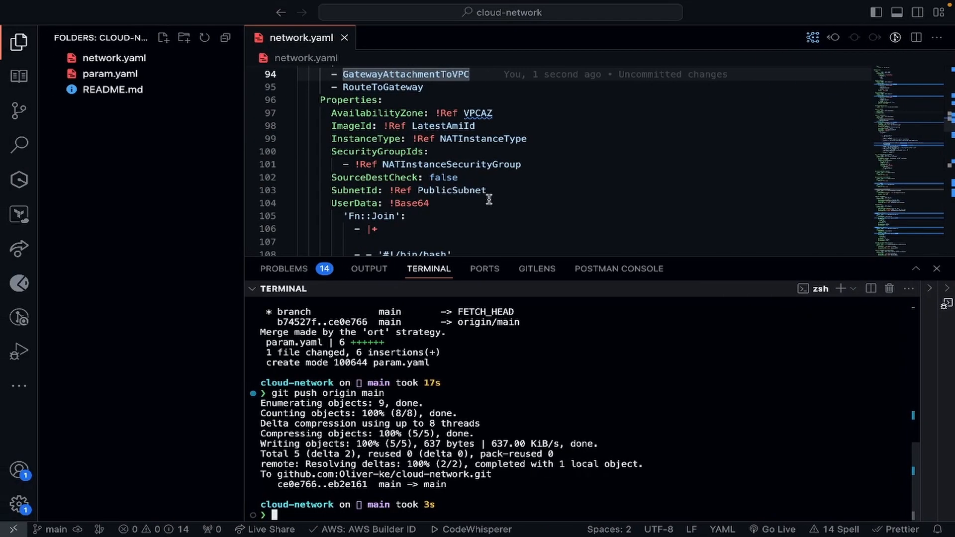
Switch to VS Code, enlarge the editor area and highlight the NAT instance's UserData script in network.yaml to compare it with the instance's user data.
scroll(489, 195, "down", 5)
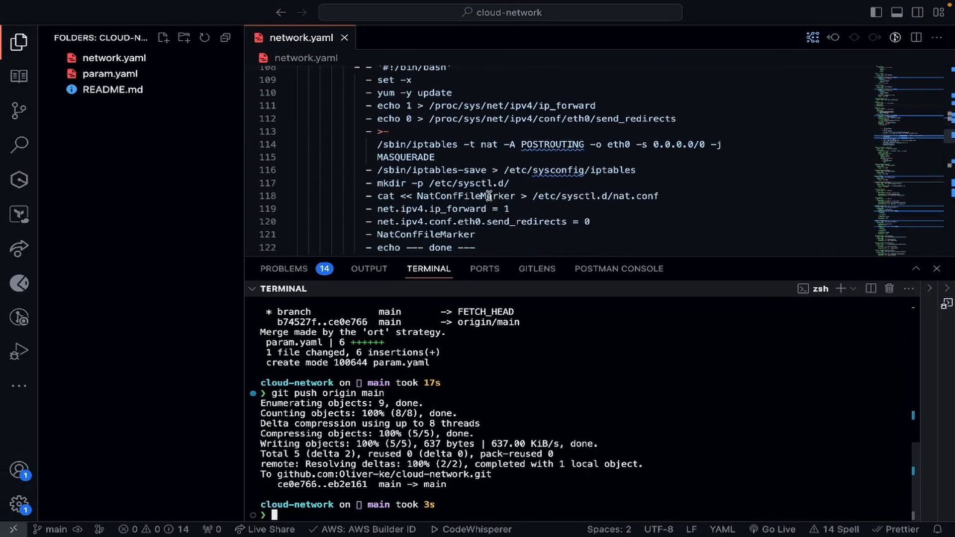
scroll(489, 195, "down", 3)
left_click_drag(694, 257, 676, 467)
scroll(570, 255, "up", 4)
left_click_drag(507, 298, 390, 169)
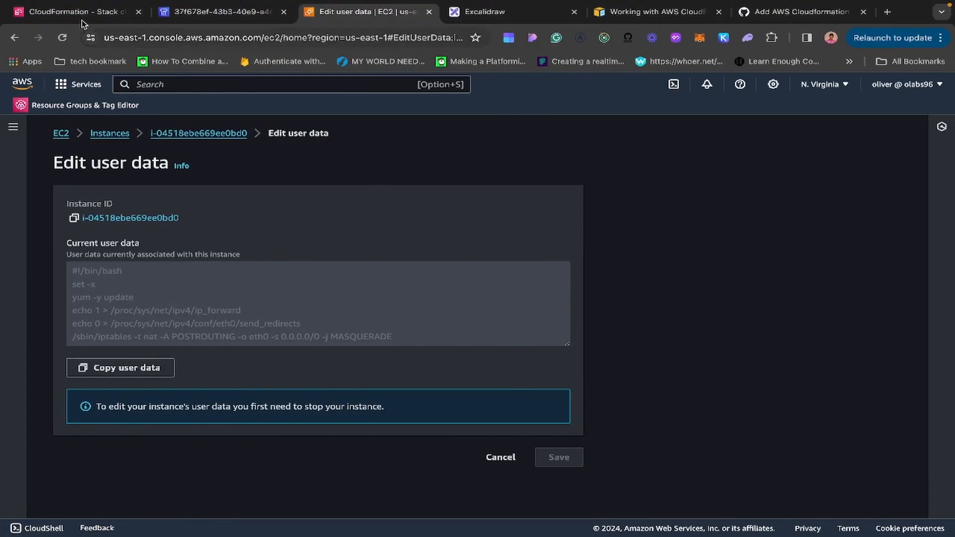
Return to the cloud-network stack in CloudFormation, dismiss the service search and delete the stack, confirming the permanent deletion.
left_click(79, 12)
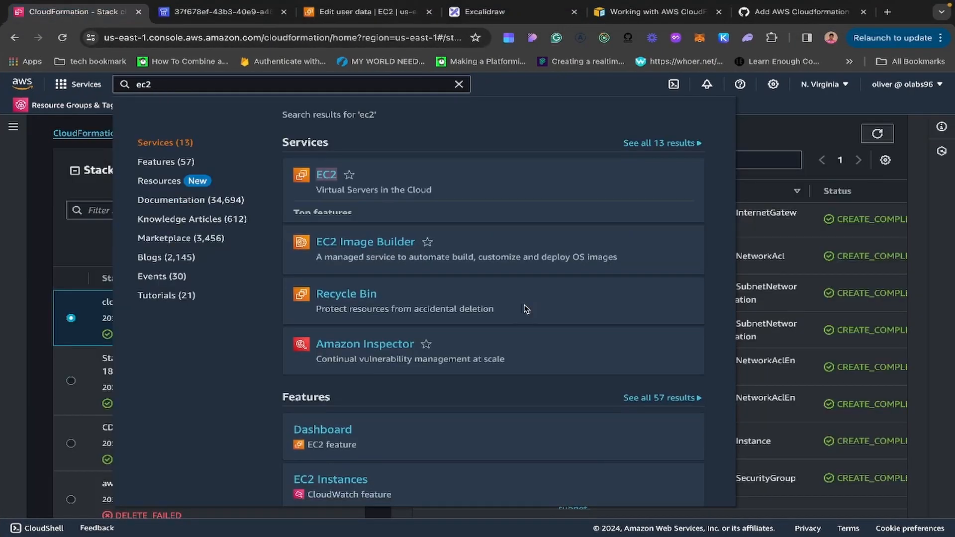
key("Escape")
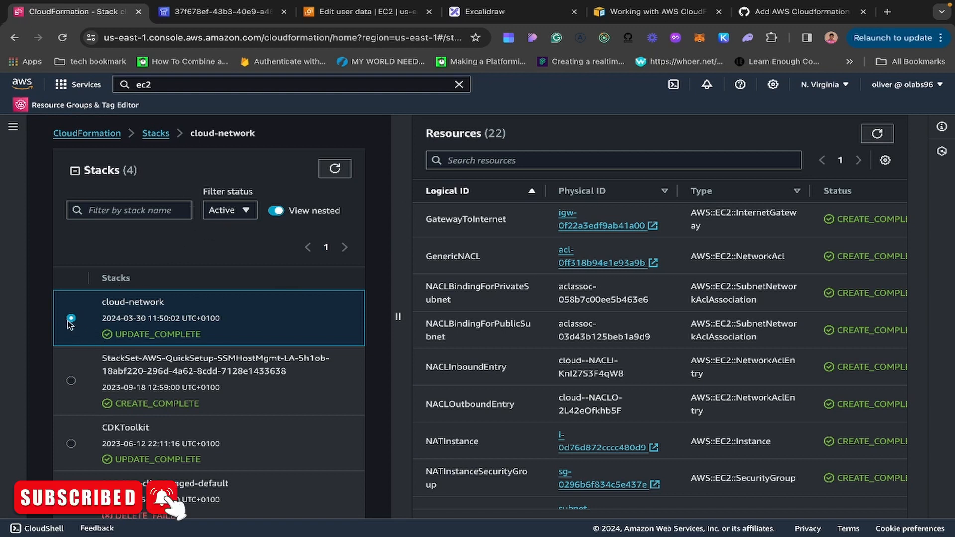
scroll(615, 287, "up", 3)
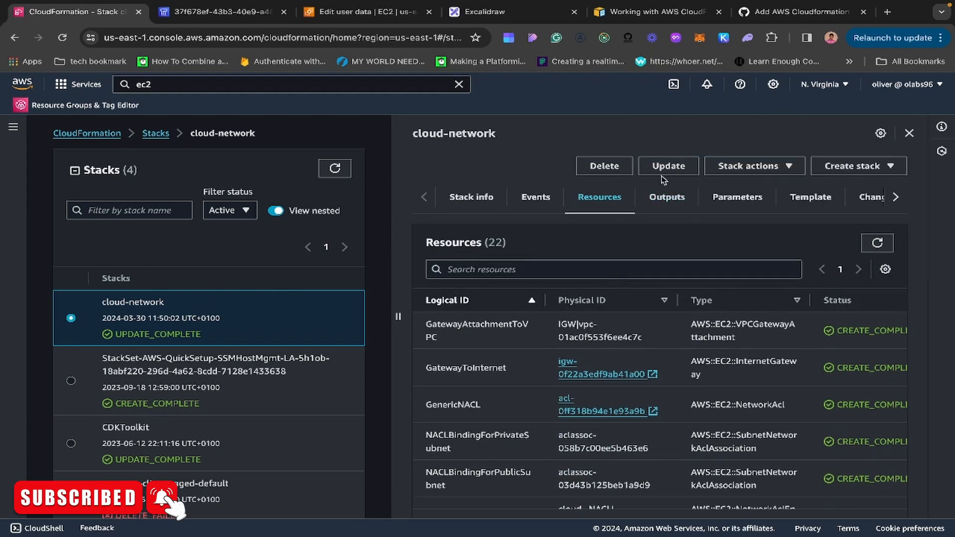
left_click(593, 167)
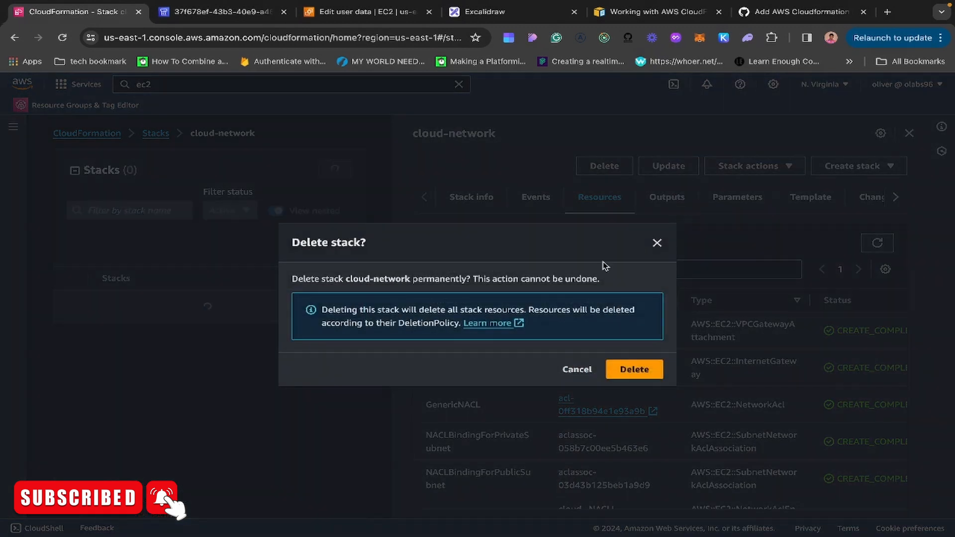
left_click(641, 370)
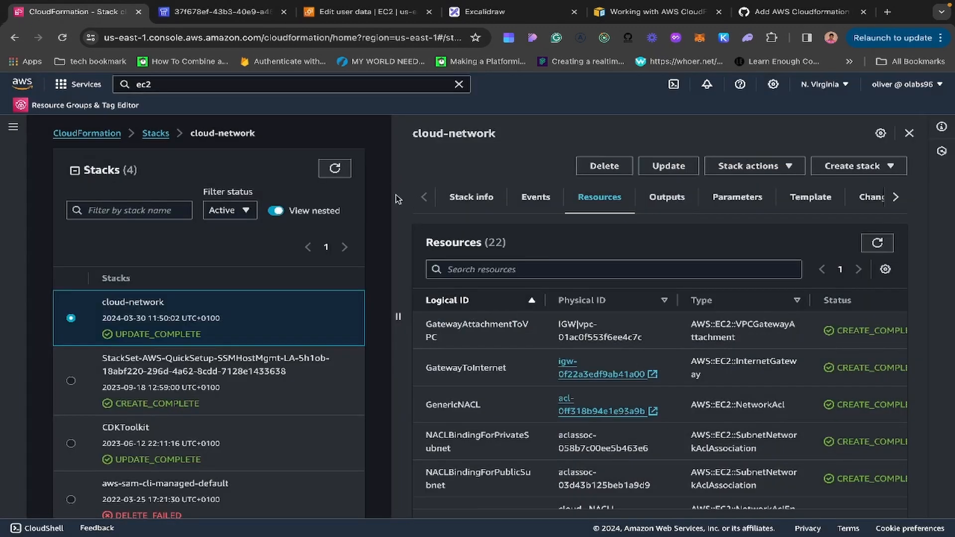